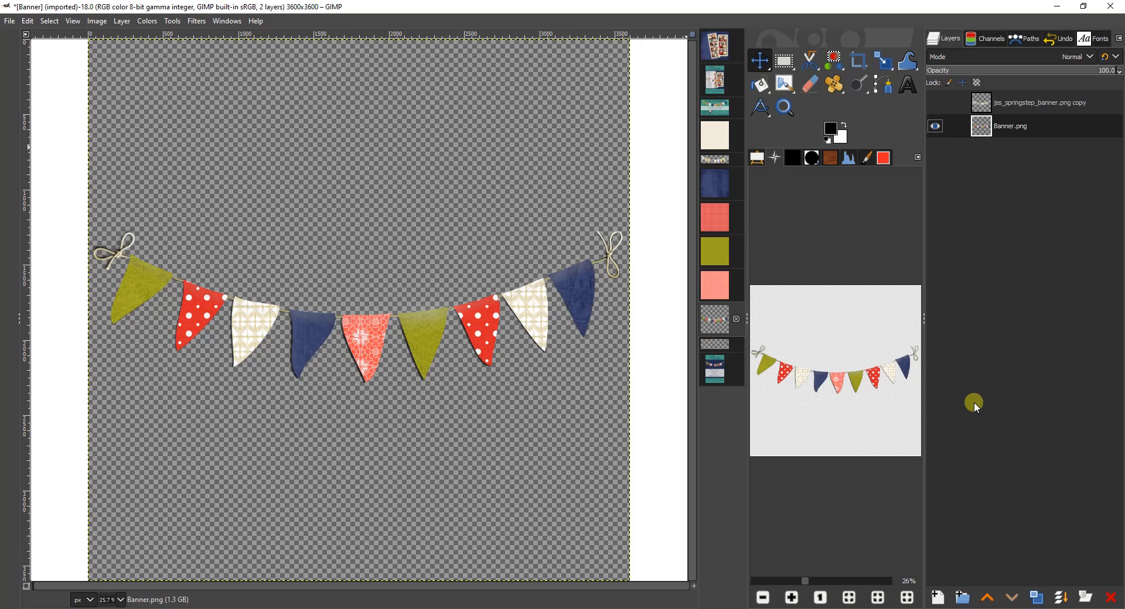
Step: Show the jss_springstep_banner.png copy layer and hide the Banner.png layer
left_click(940, 103)
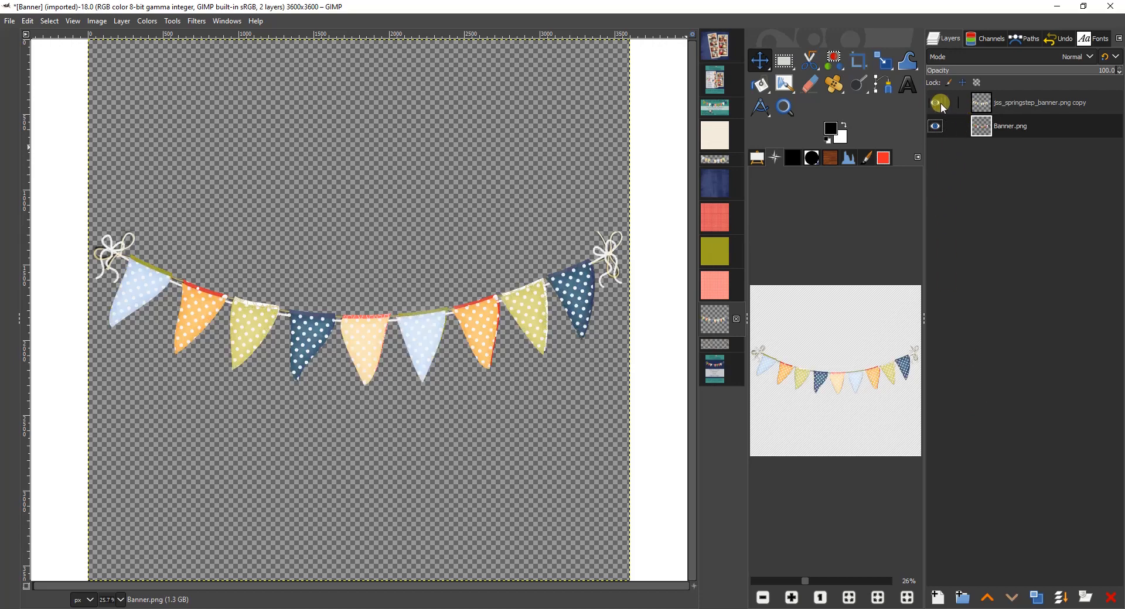
left_click(940, 125)
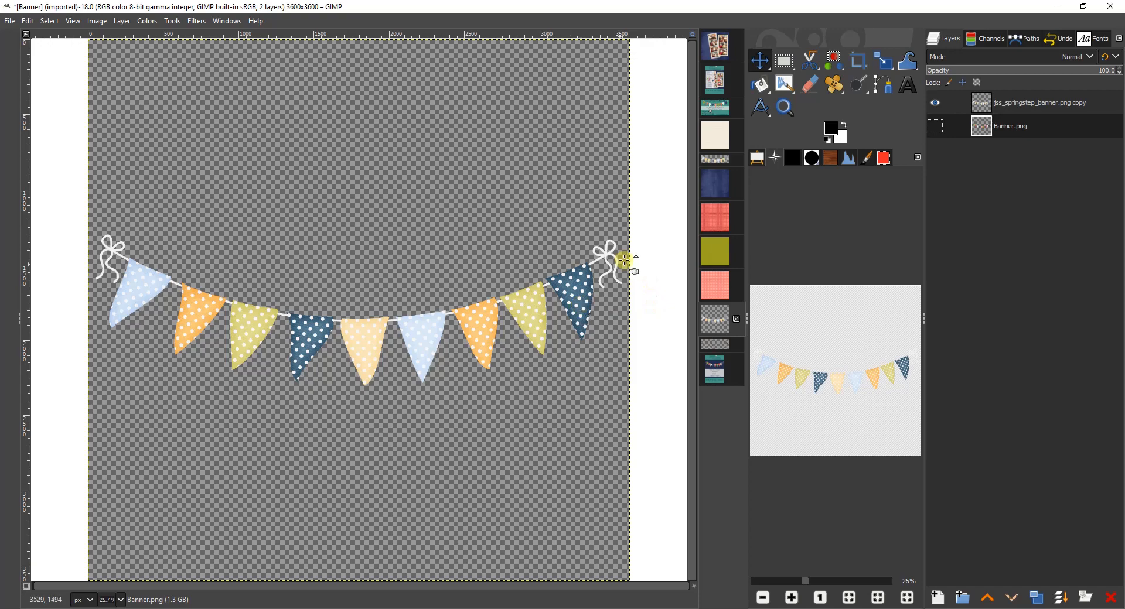
Step: Add the papers sts_strawberryhill_pp6, sts_strawberryhill_sp3, sts_strawberryhill_pp1, LSimmons_GP-DS_BG6 and sts_strawberryhill_pp5 to the banner image as layers beneath the springstep banner
left_click(721, 298)
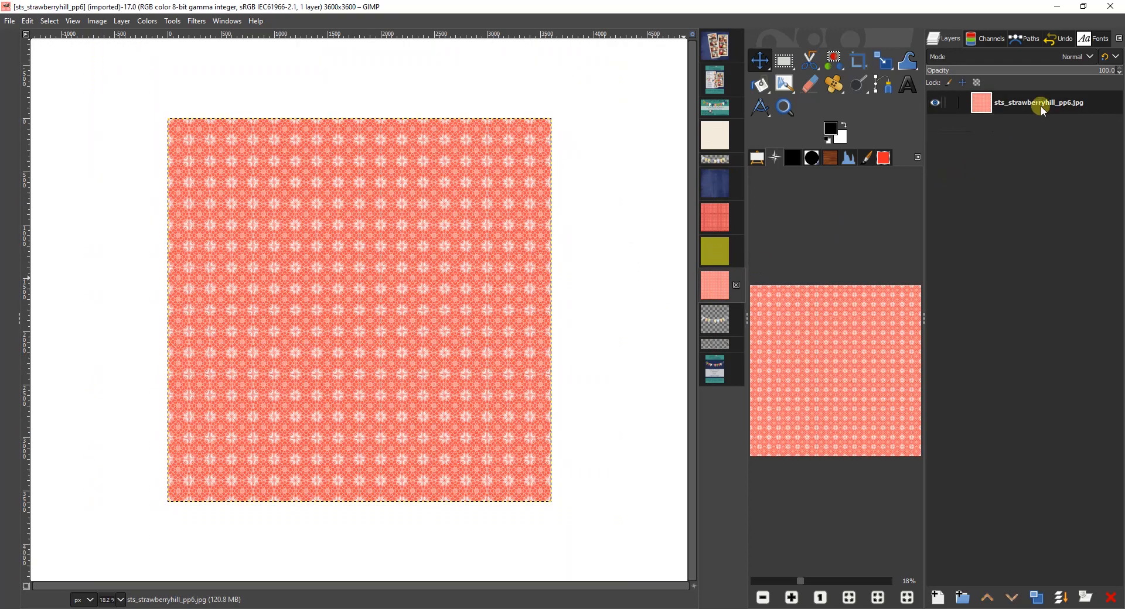
left_click_drag(1042, 110, 504, 372)
left_click(715, 257)
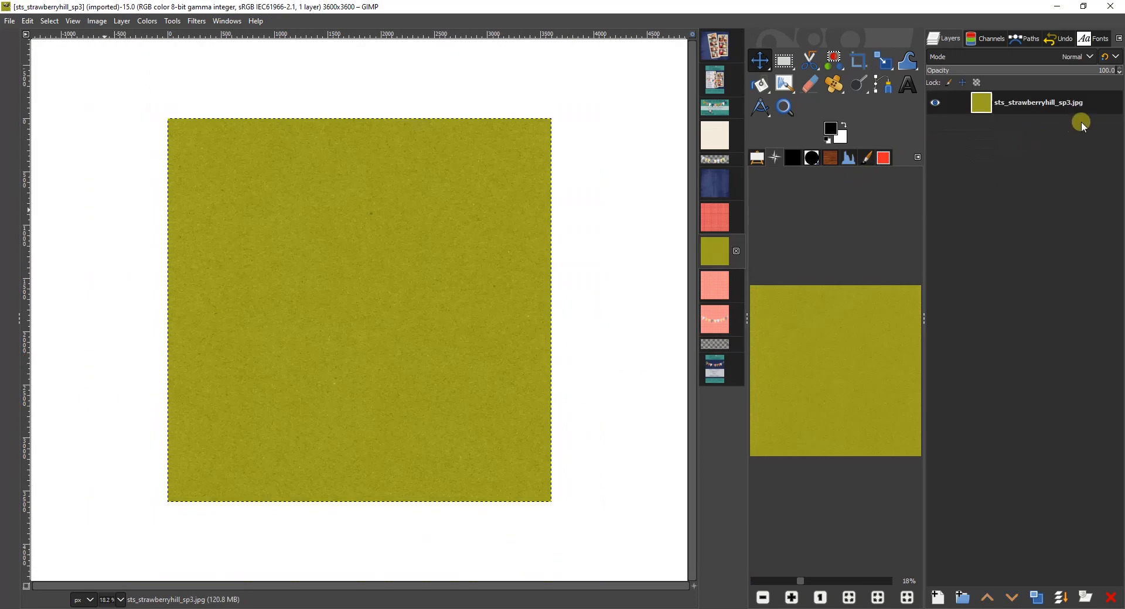
left_click_drag(1067, 101, 545, 309)
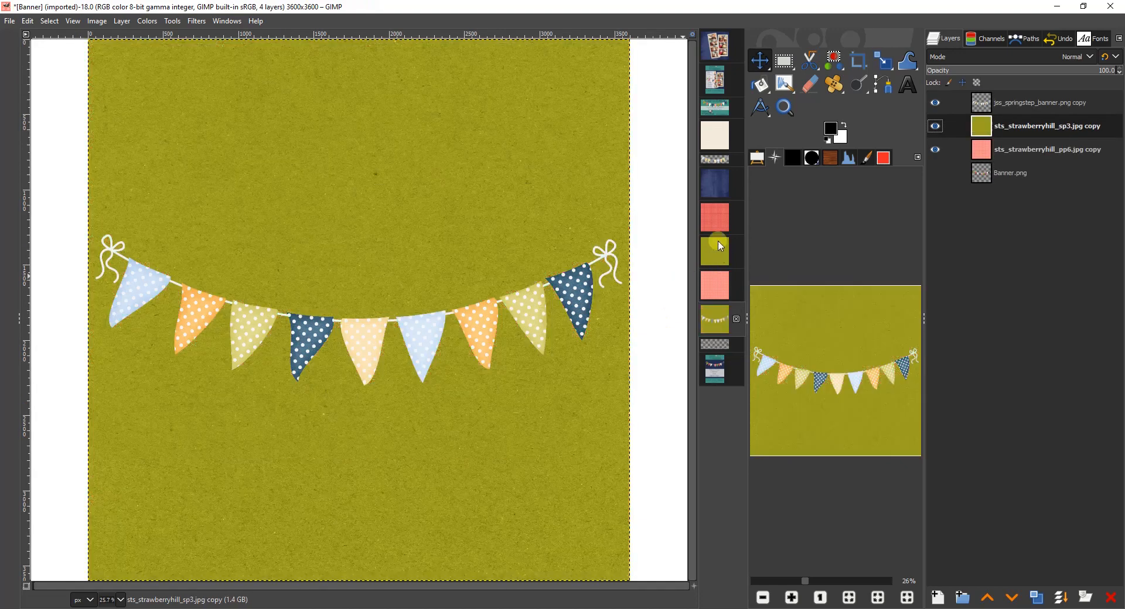
left_click(715, 217)
left_click_drag(1022, 99, 550, 350)
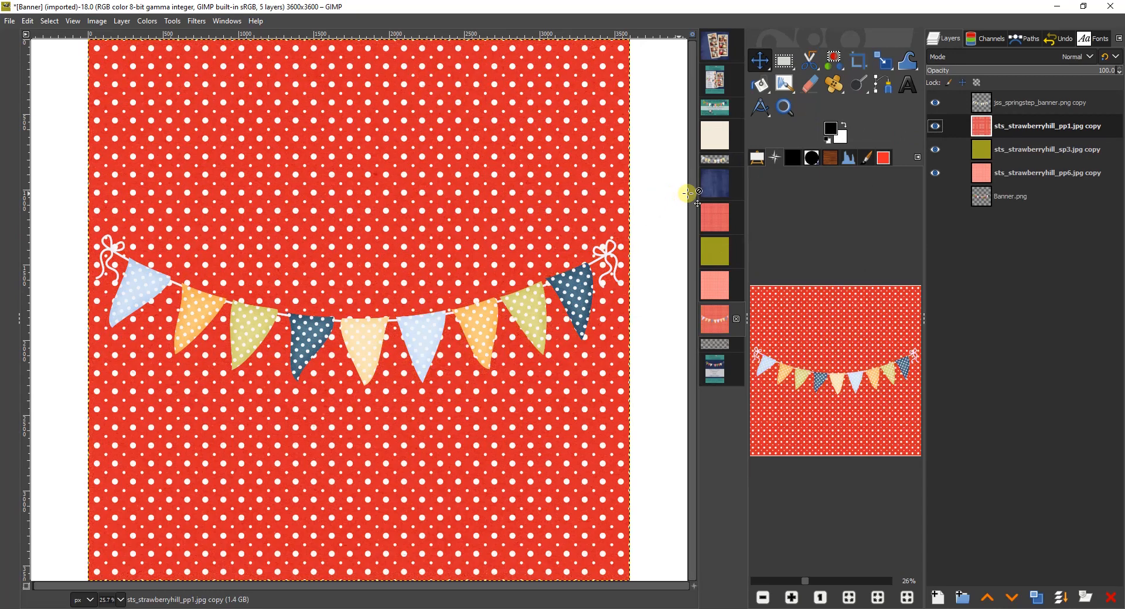
left_click(706, 179)
left_click_drag(1033, 108, 539, 356)
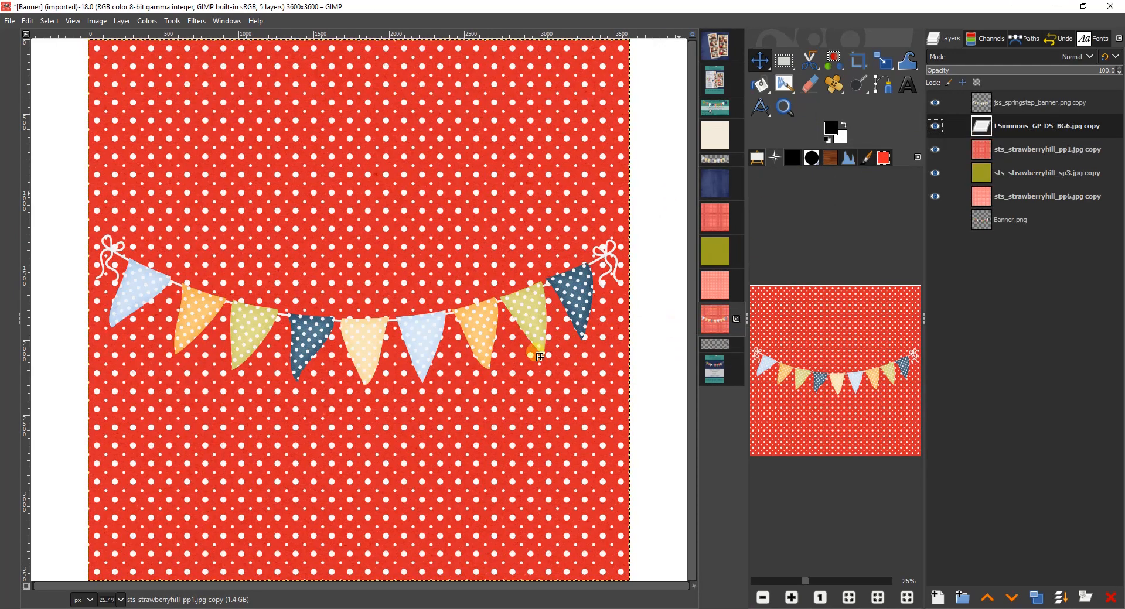
left_click(714, 134)
left_click_drag(1024, 103, 535, 342)
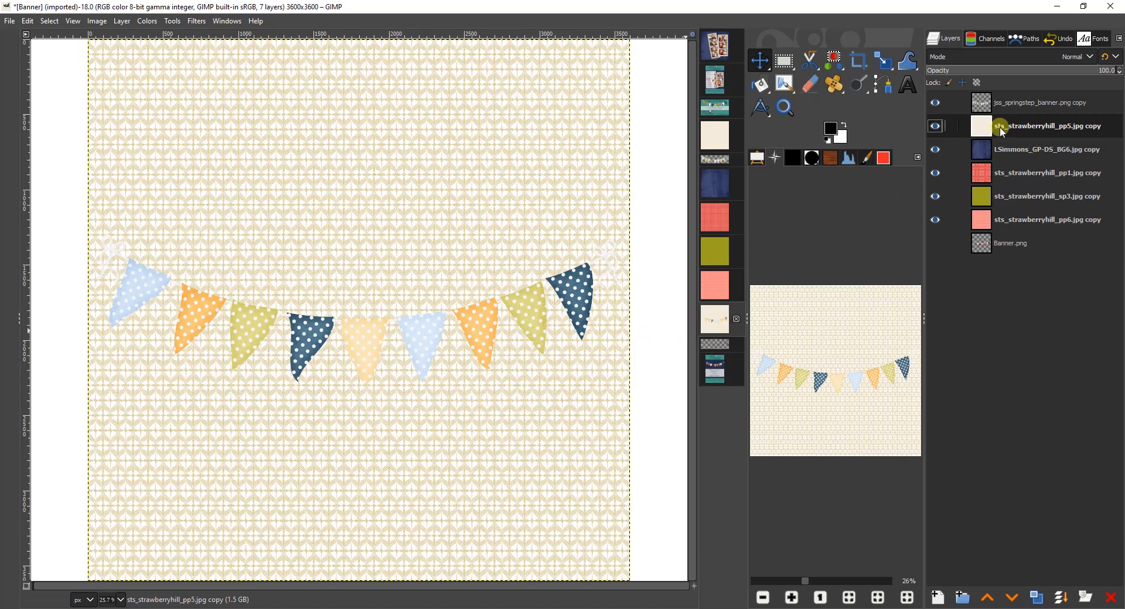
Step: Create a selection from the alpha of the jss_springstep_banner.png copy layer and invert it
left_click(1020, 108)
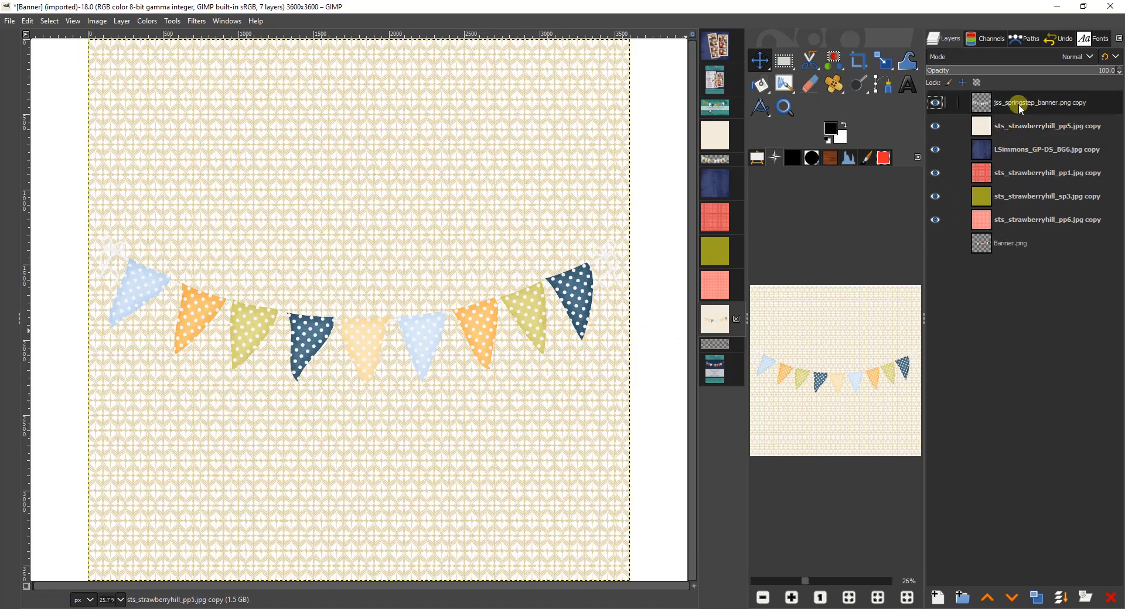
right_click(1020, 108)
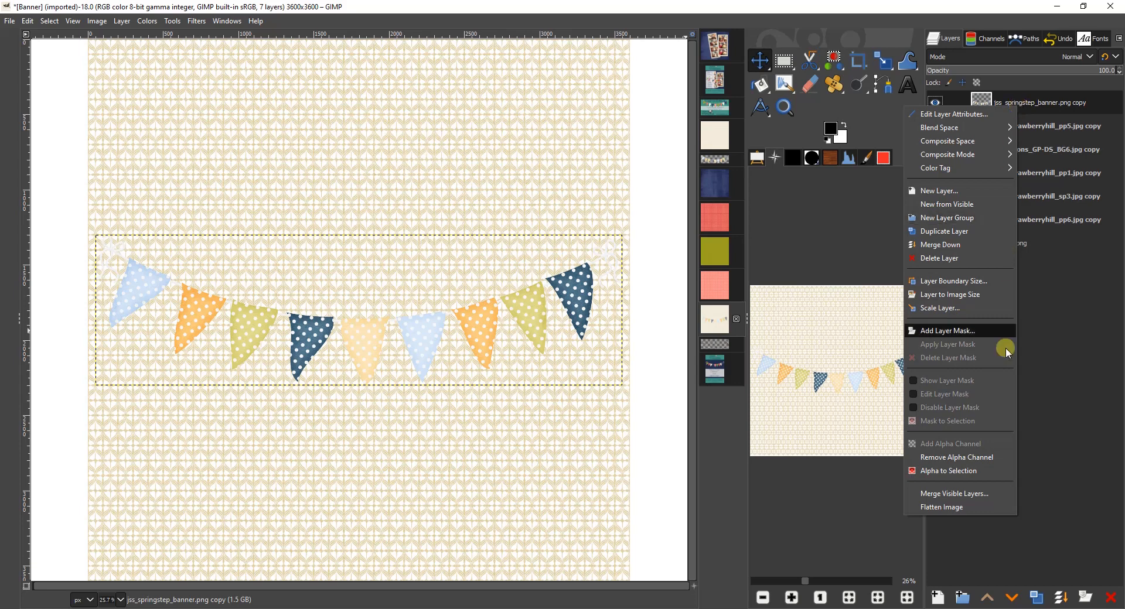
left_click(980, 469)
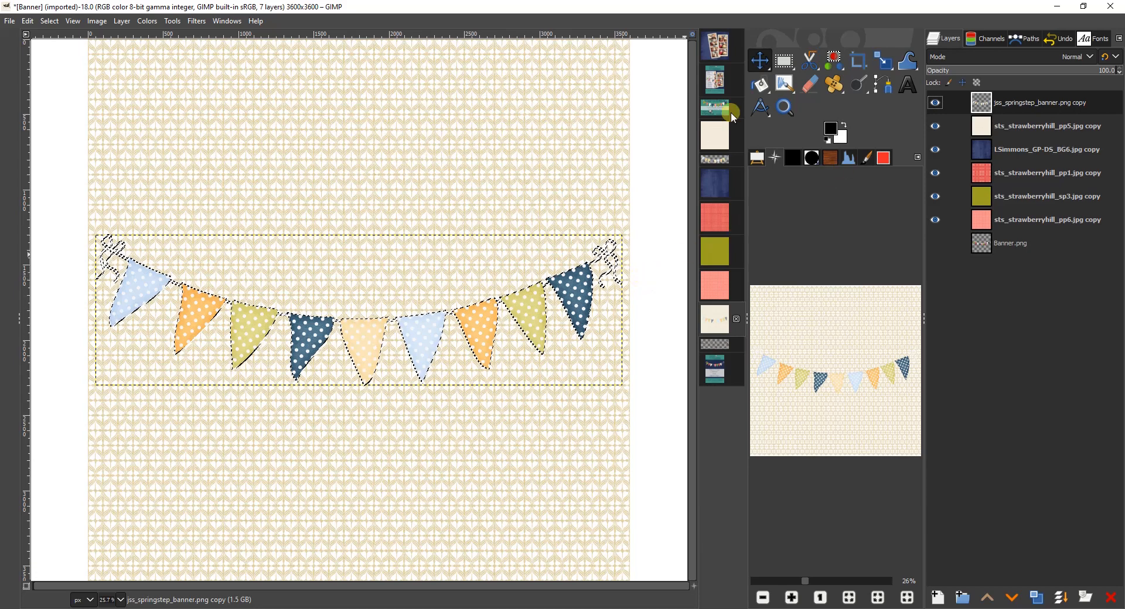
left_click(49, 22)
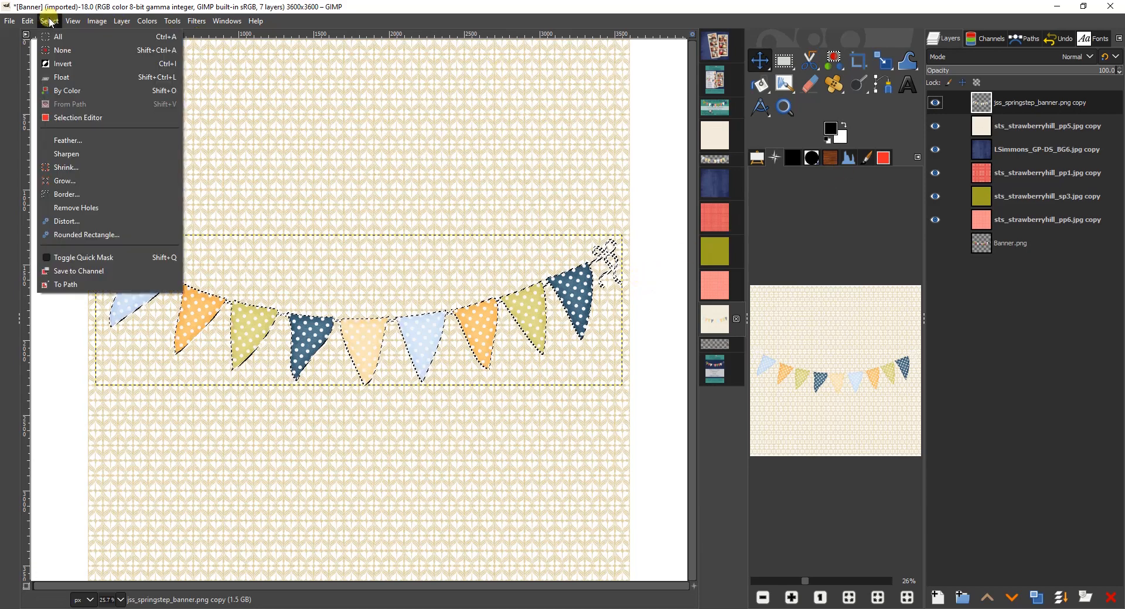
left_click(59, 63)
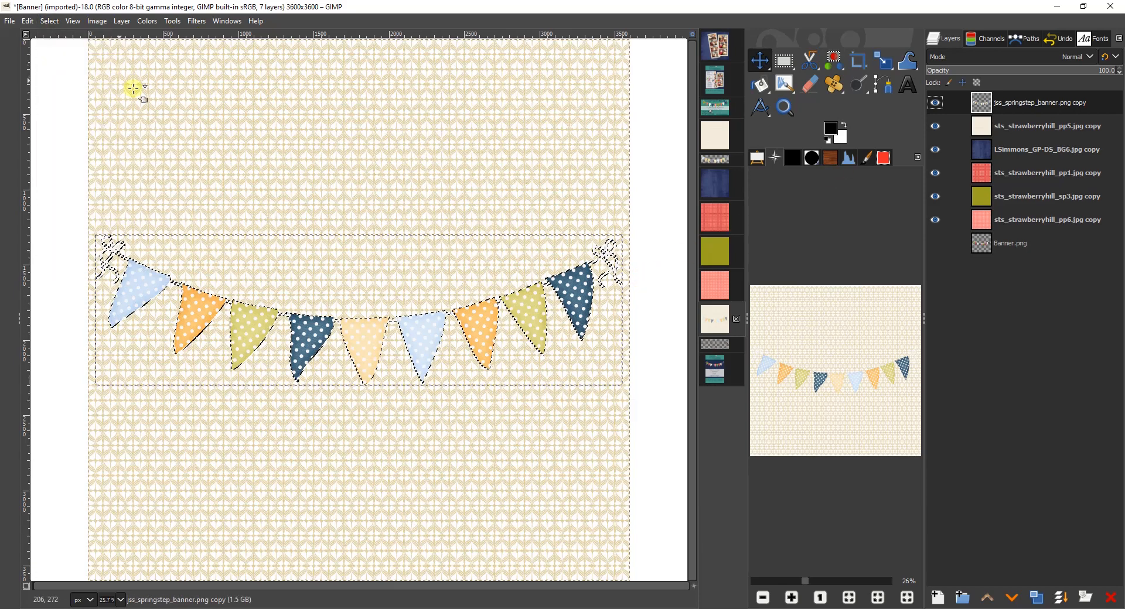
Step: Add an alpha channel to the sts_strawberryhill_pp5.jpg copy layer and delete its area outside the banner shape
left_click(1043, 126)
right_click(1044, 126)
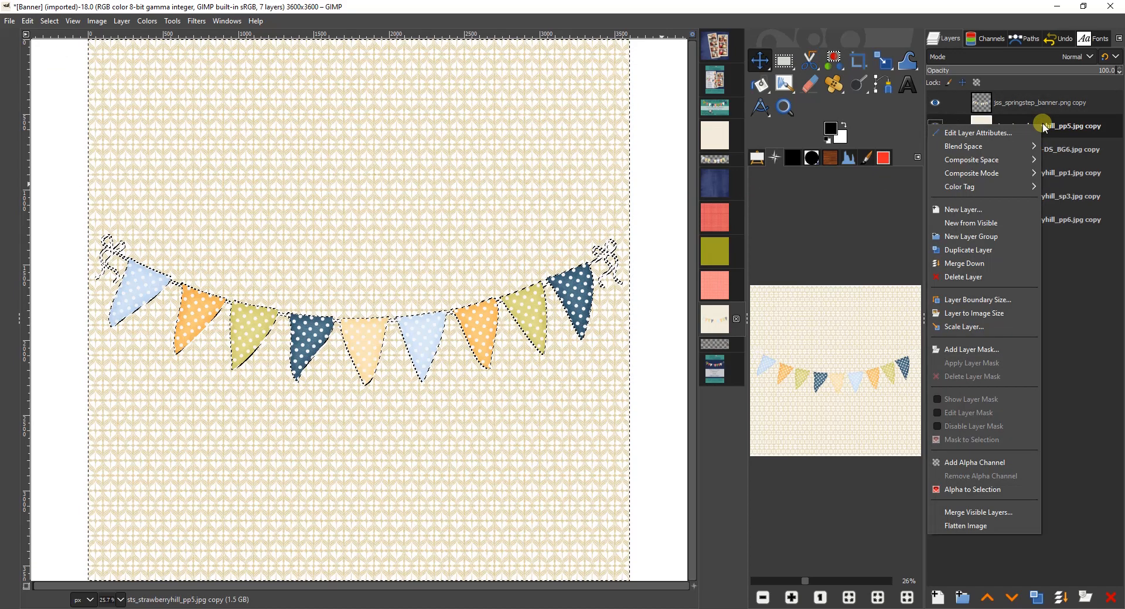
left_click(985, 462)
left_click(1026, 130)
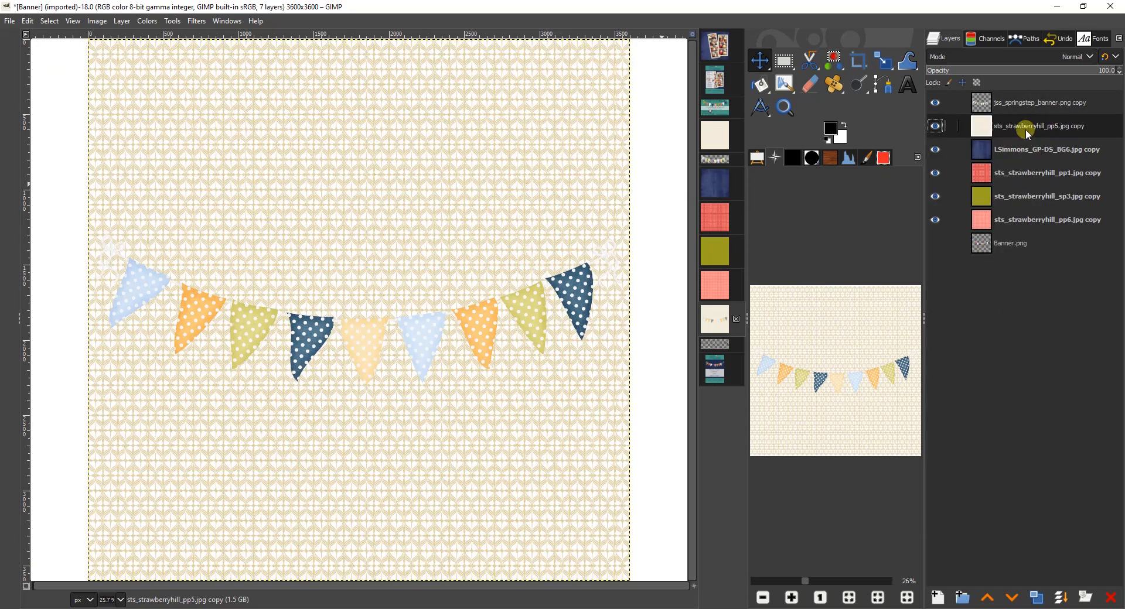
key("ctrl+i")
key("Delete")
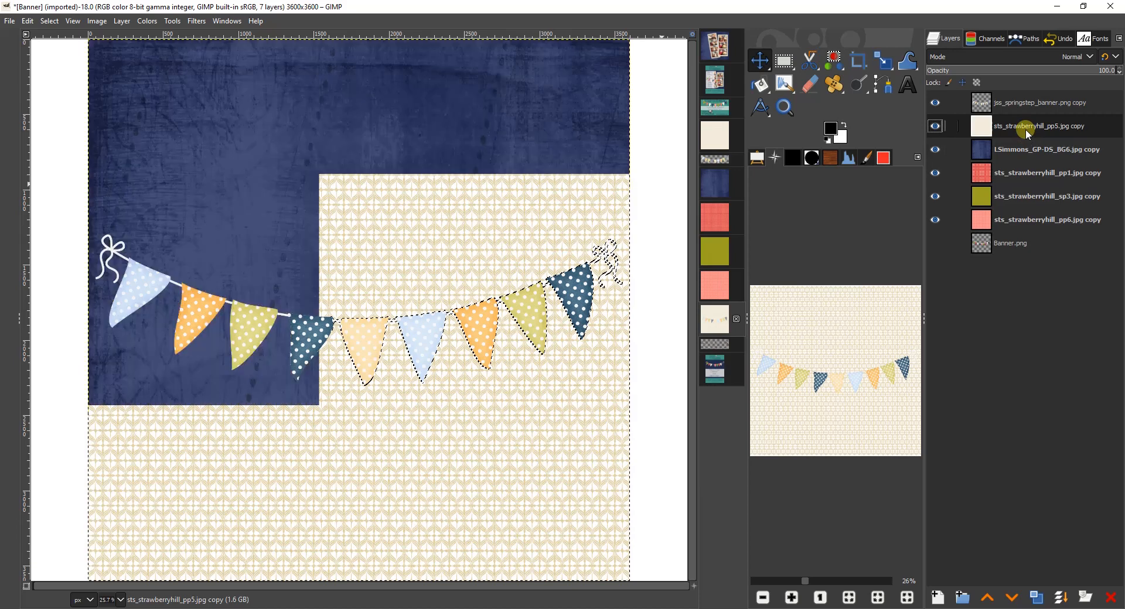
Step: Add alpha channels to the LSimmons_GP-DS_BG6 and sts_strawberryhill_pp1 paper layers and delete their areas outside the banner shape
right_click(1028, 150)
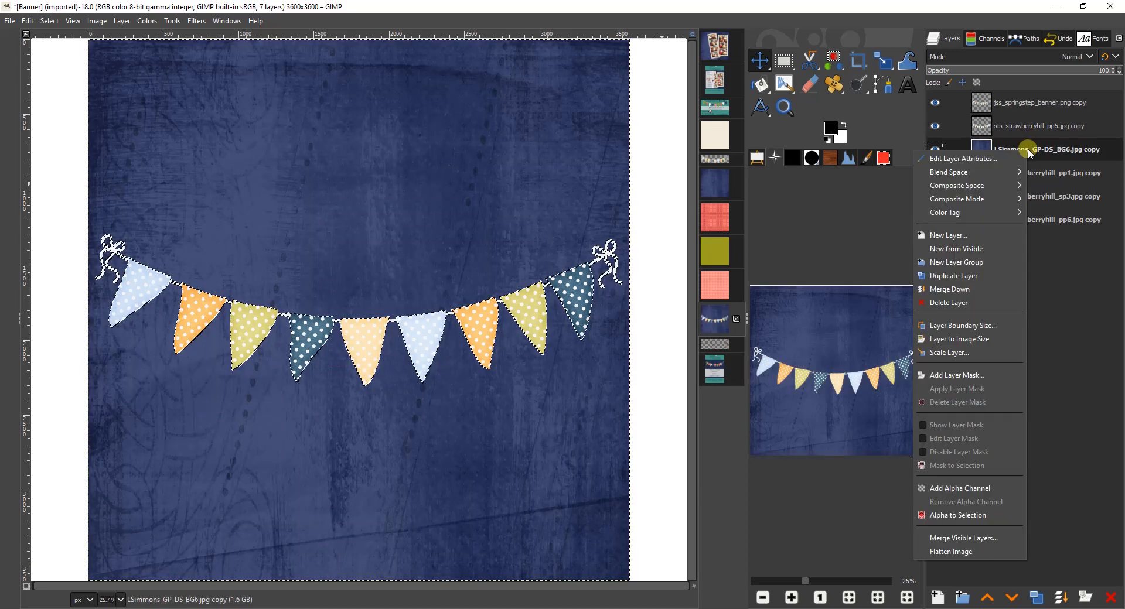
left_click(985, 488)
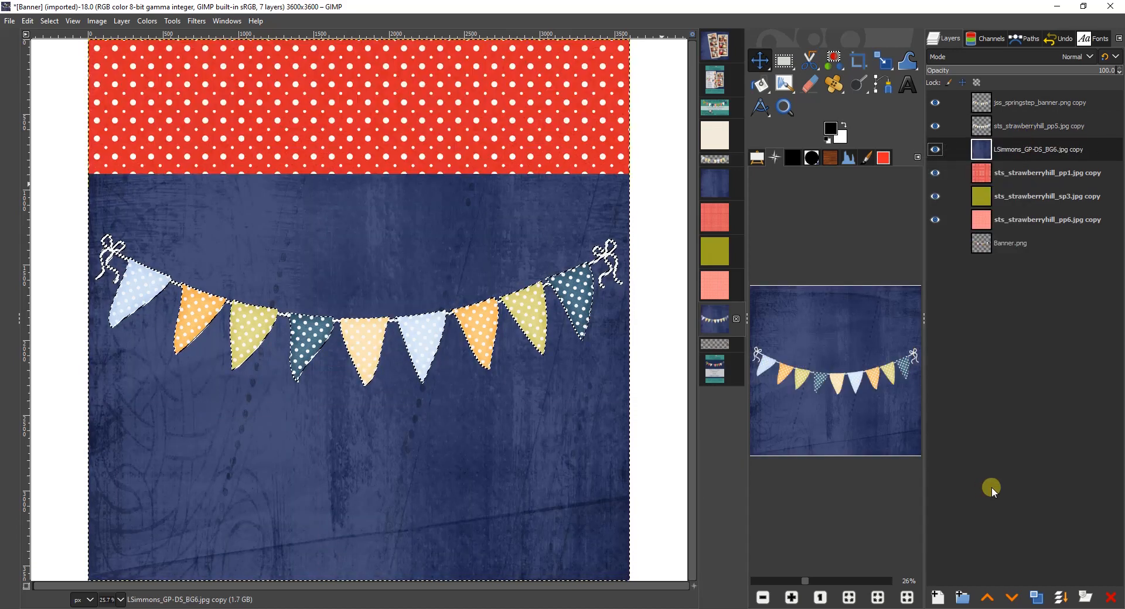
key("Delete")
right_click(1038, 175)
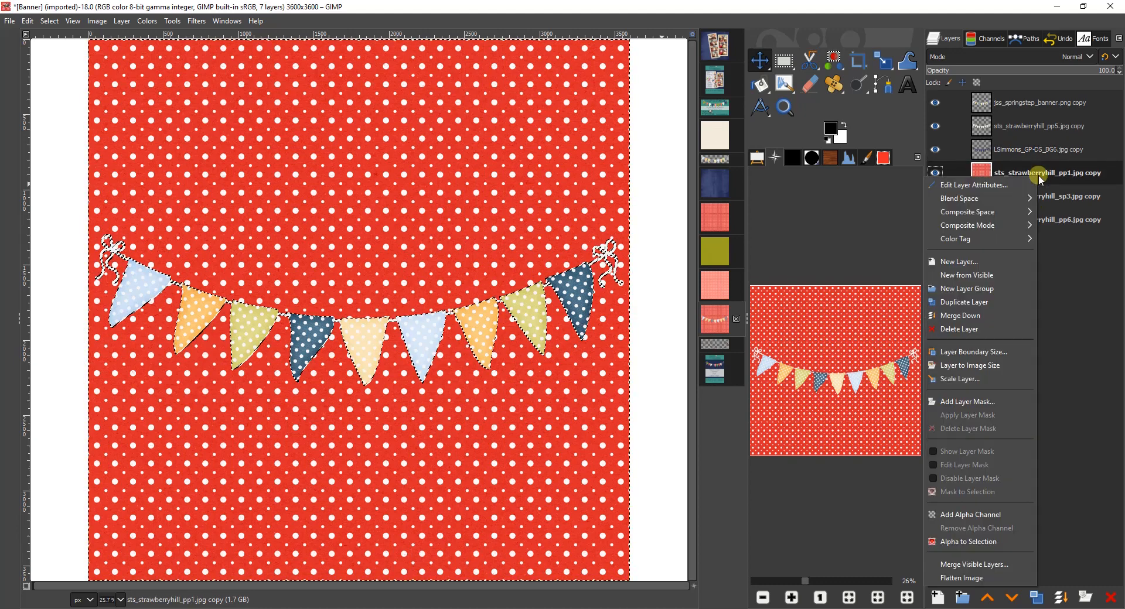
left_click(994, 514)
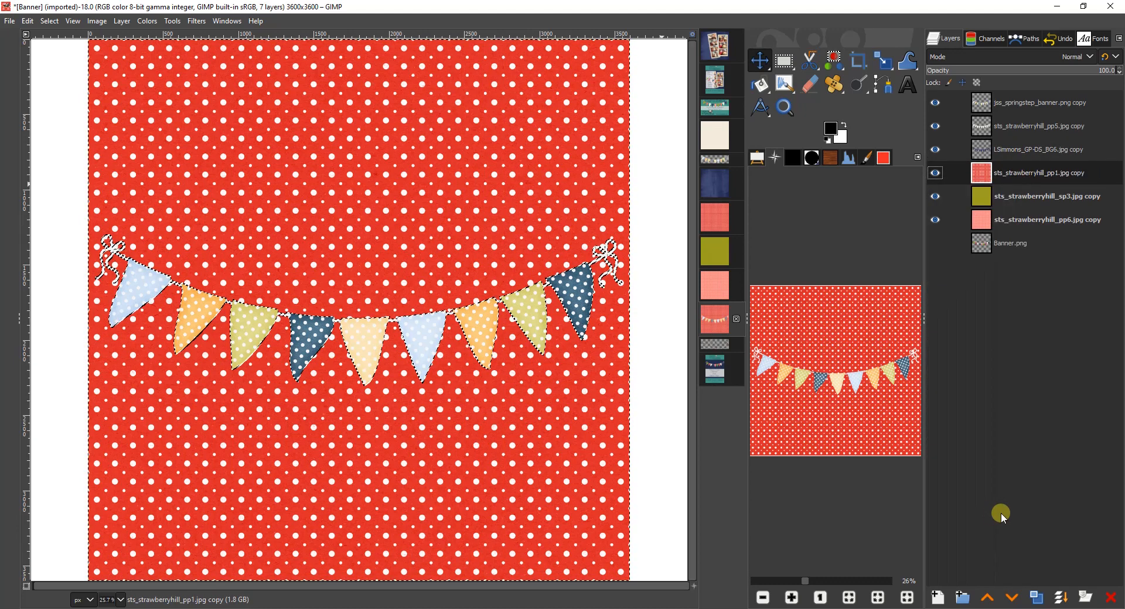
key("Delete")
Step: Add alpha channels to the sts_strawberryhill_sp3 and sts_strawberryhill_pp6 paper layers and delete their areas outside the banner shape
left_click(1014, 198)
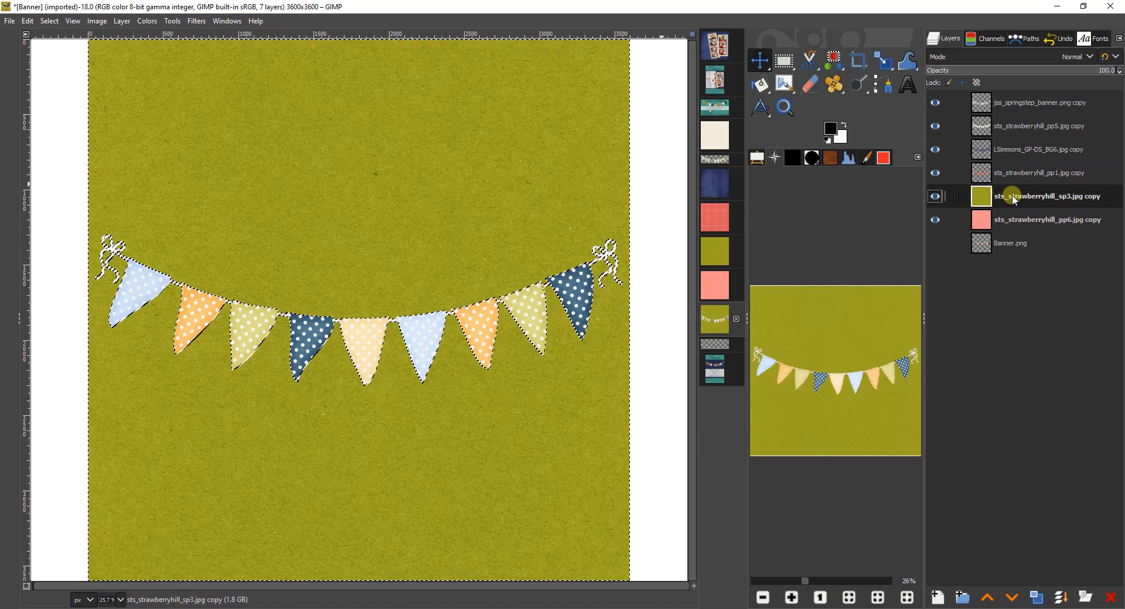
right_click(1013, 198)
left_click(971, 532)
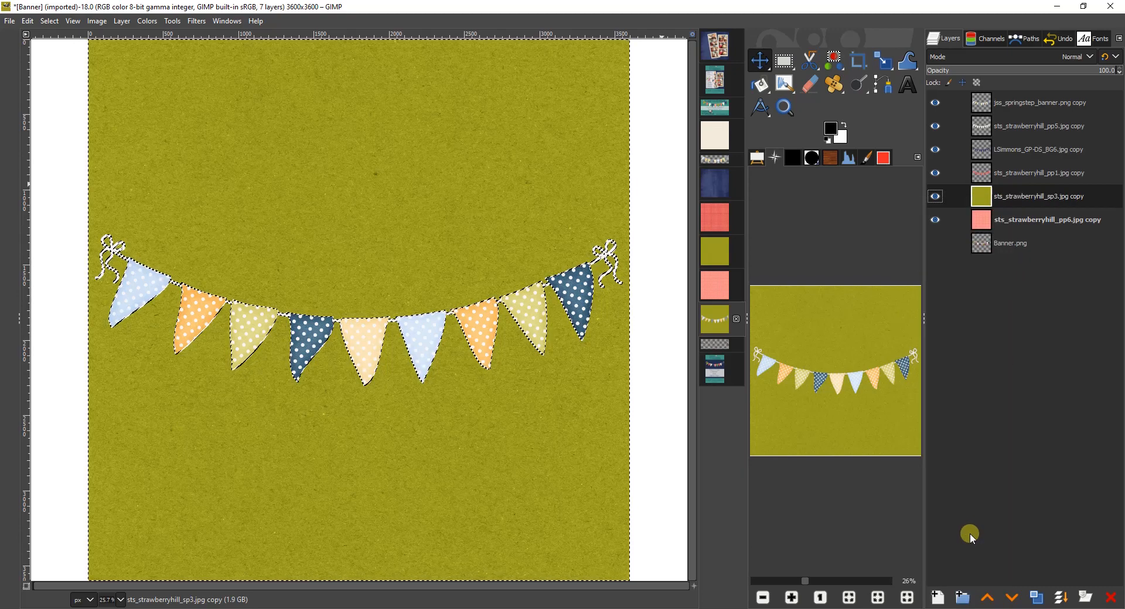
key("Delete")
left_click(1019, 223)
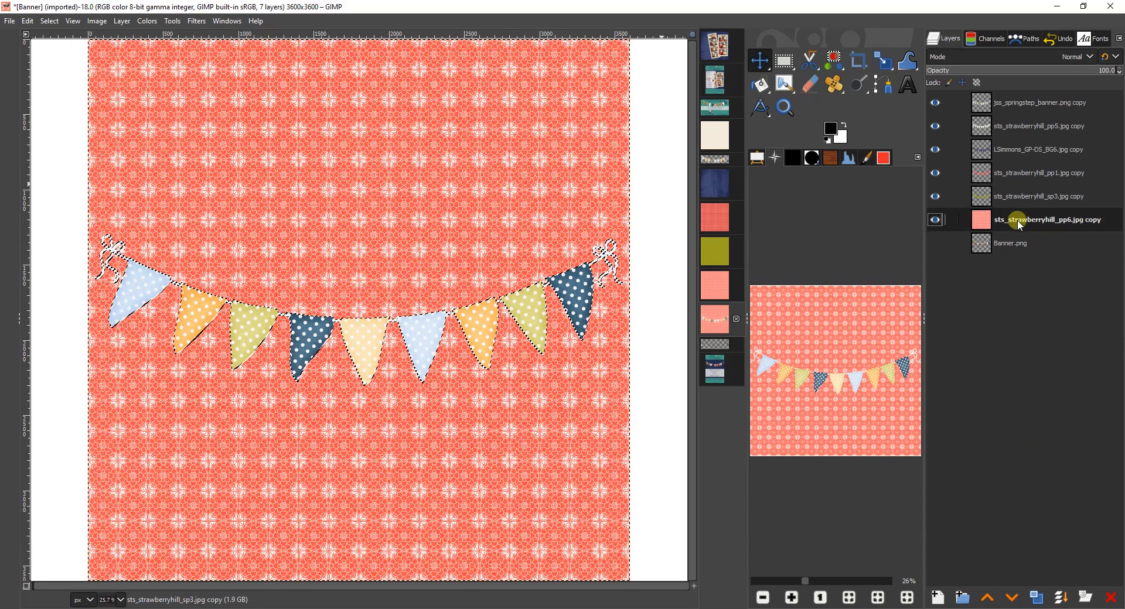
right_click(1019, 223)
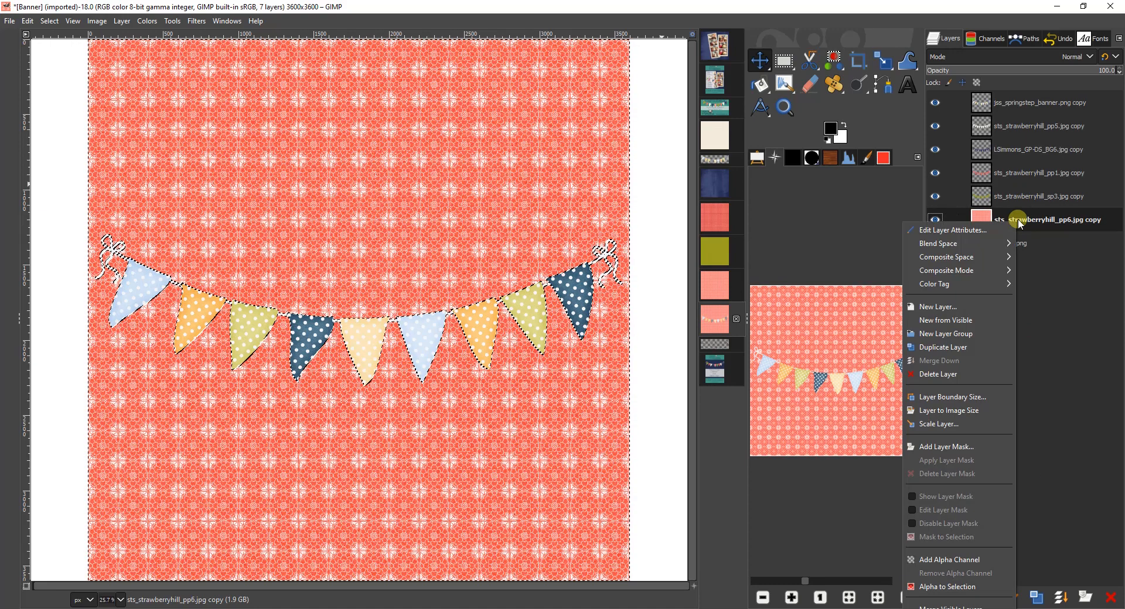
left_click(987, 559)
key("Delete")
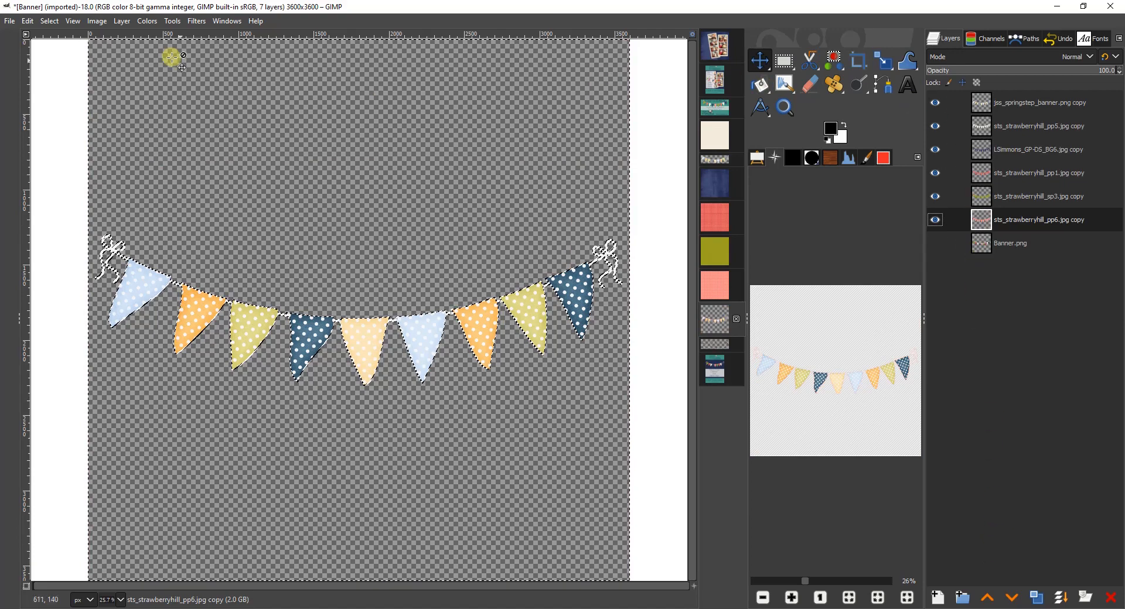
Step: Remove the selection and hide the jss_springstep_banner.png copy layer
left_click(51, 21)
left_click(63, 50)
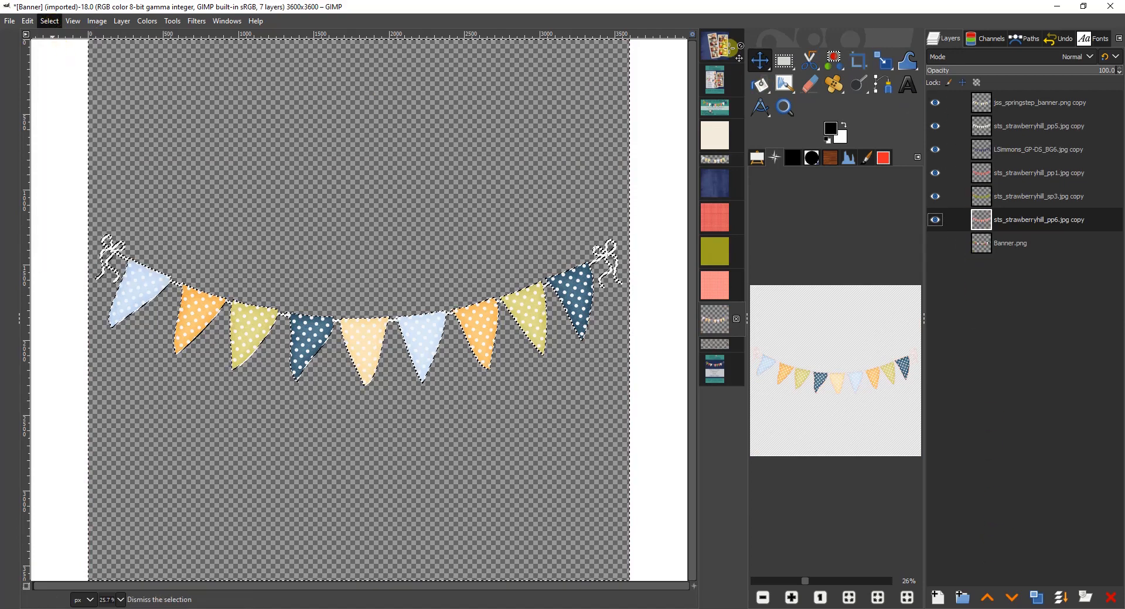
left_click(940, 105)
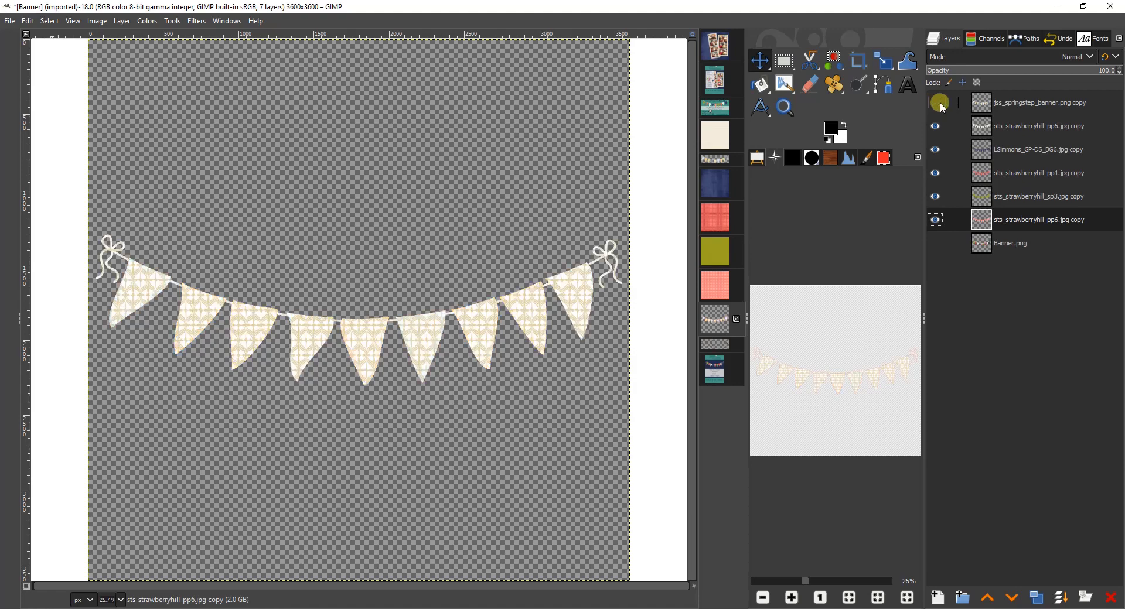
Step: Check the banner cutout on each paper layer by hiding the pp5, BG6, pp1 and sp3 layers in turn and showing them again
left_click(934, 126)
left_click(934, 126)
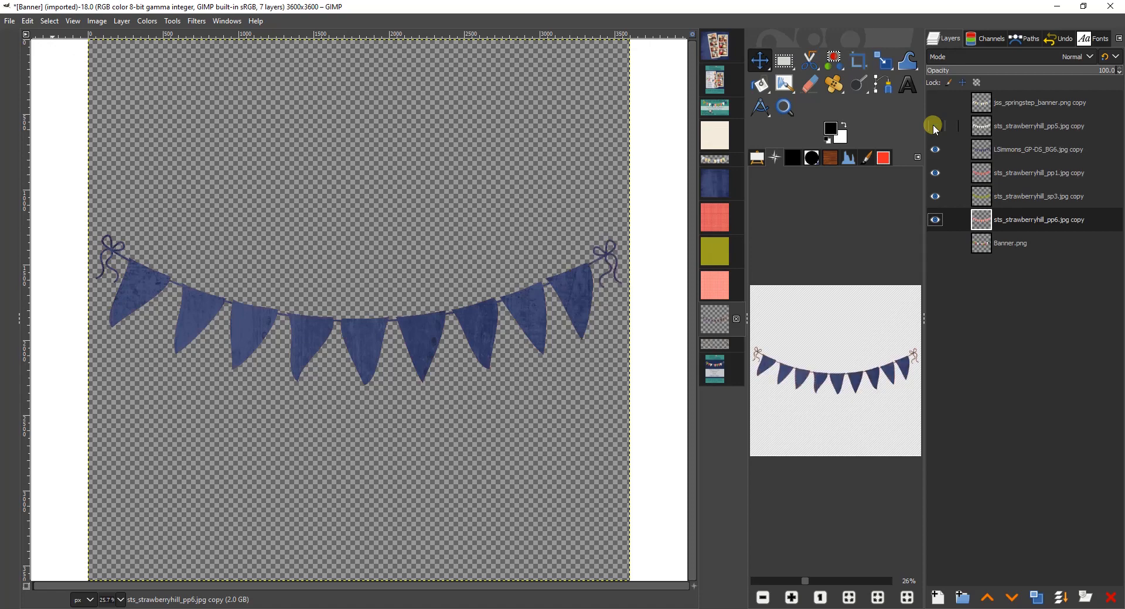
left_click(934, 150)
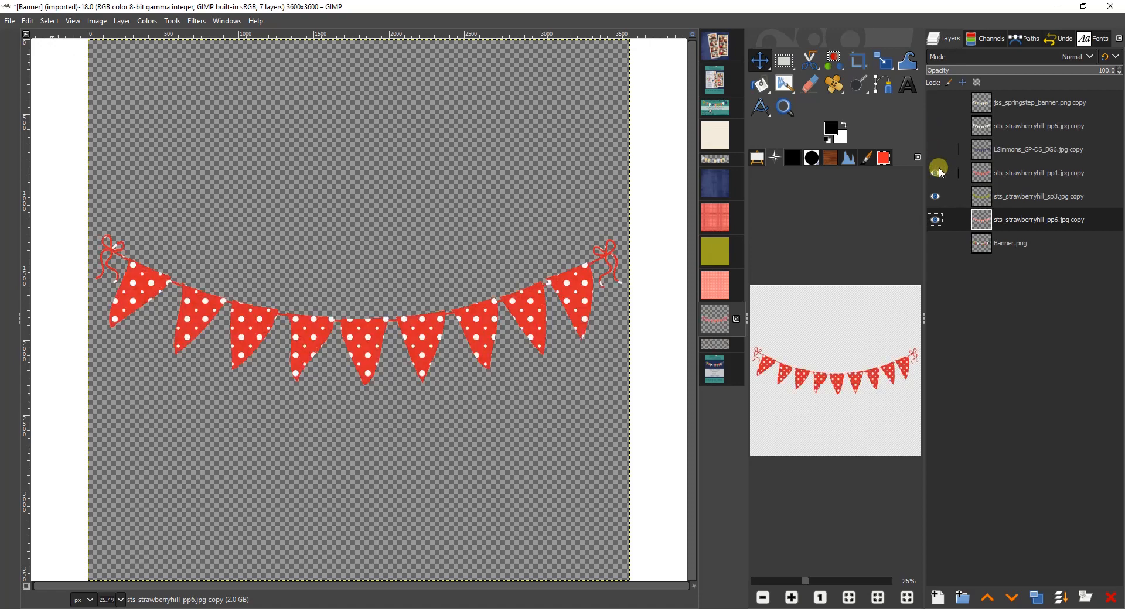
left_click(937, 172)
left_click(935, 196)
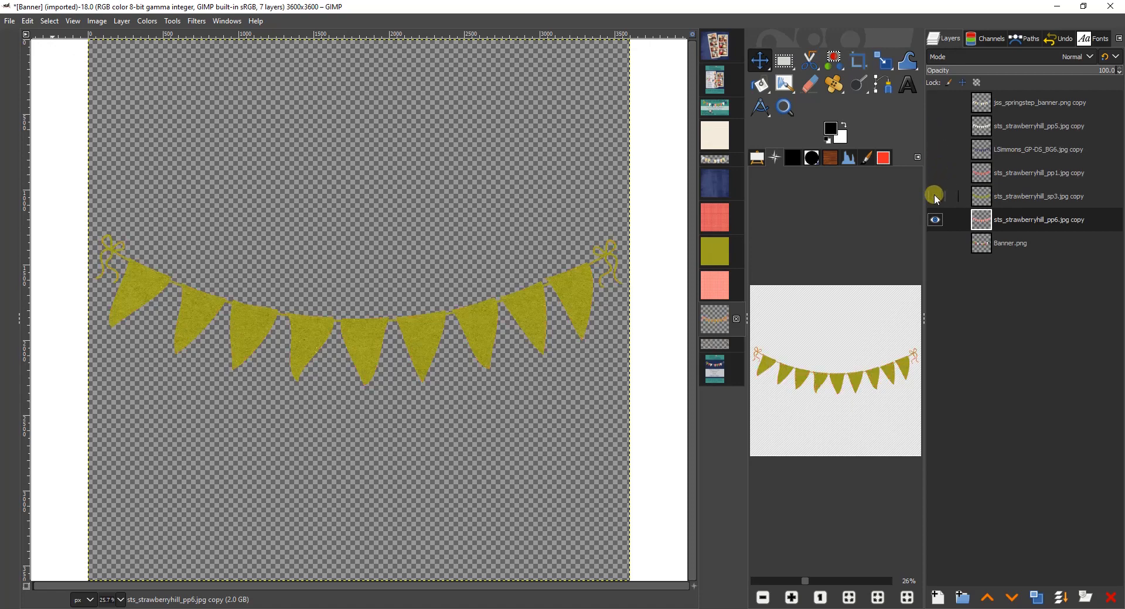
left_click(935, 196)
left_click(935, 173)
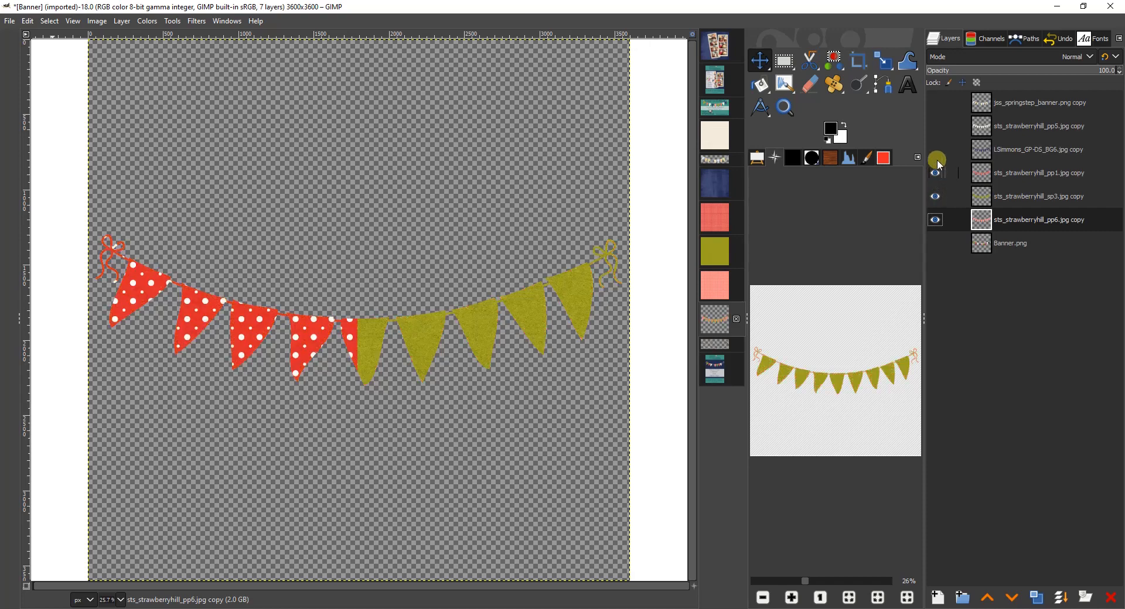
left_click(935, 150)
left_click(935, 126)
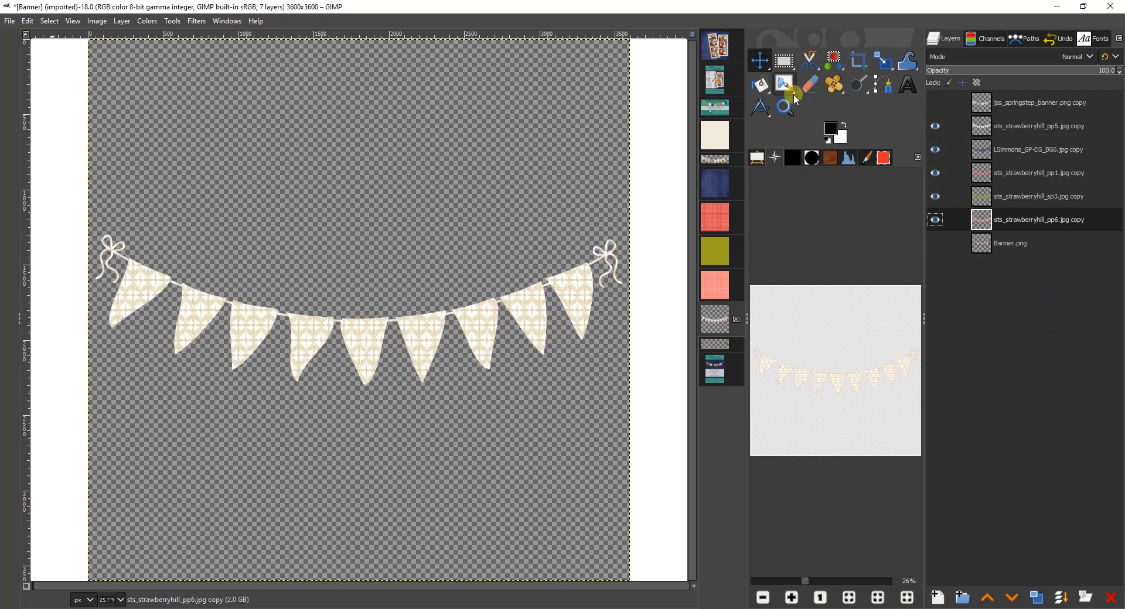
Step: With the Eraser and the 2. Hardness 100 brush, erase everything except the middle flag on the sts_strawberryhill_pp5 layer
left_click(809, 88)
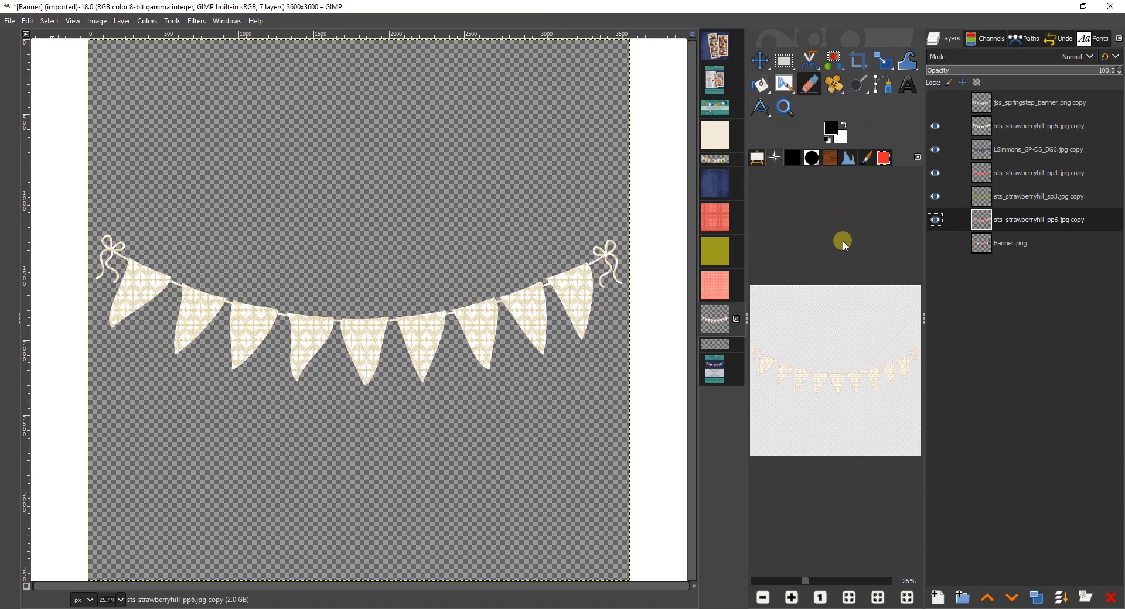
left_click(764, 160)
left_click(810, 158)
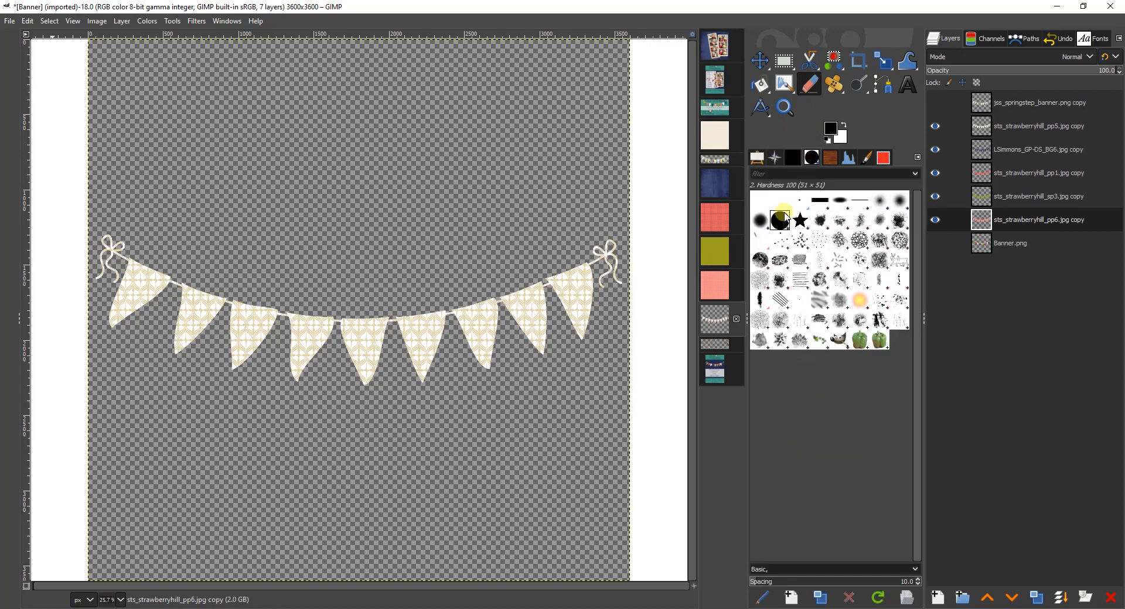
left_click(759, 157)
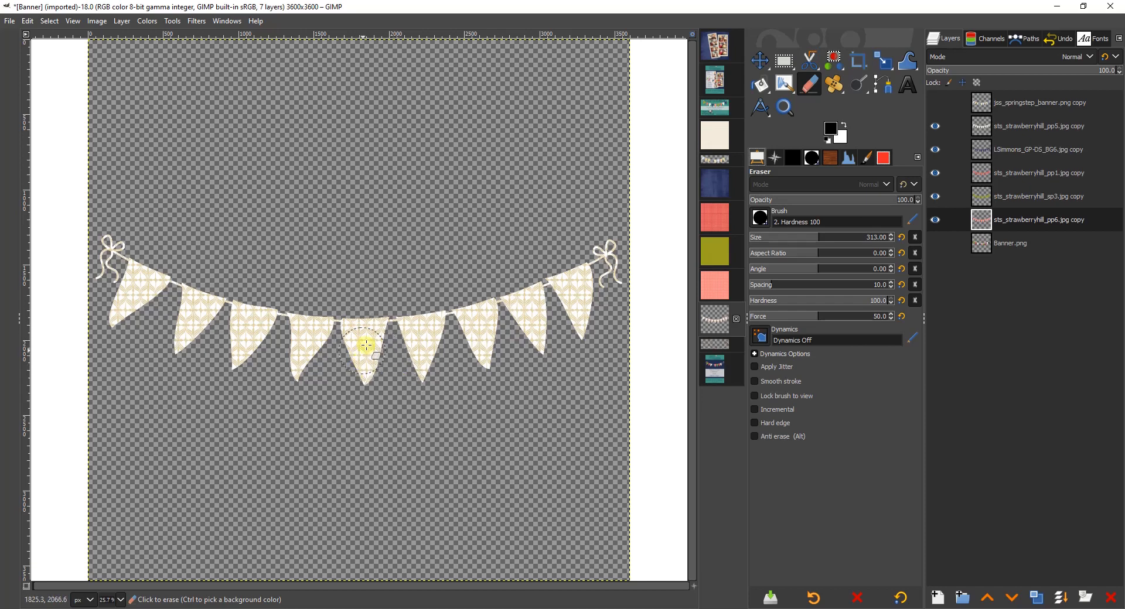
left_click(1035, 128)
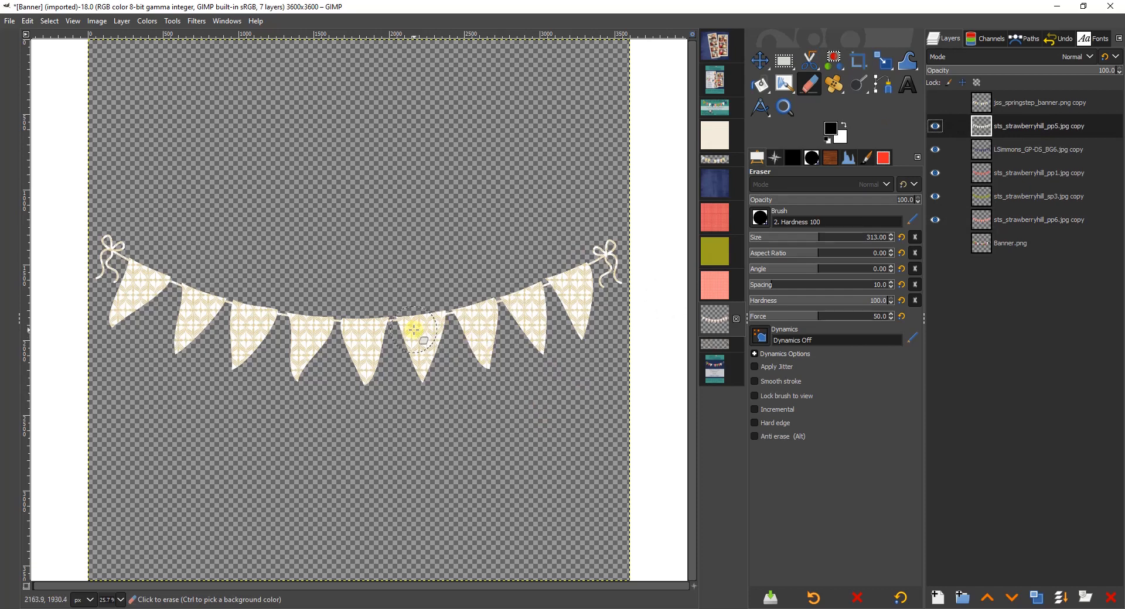
mouse_move(411, 332)
left_mouse_down()
mouse_move(430, 374)
mouse_move(450, 308)
mouse_move(470, 308)
mouse_move(479, 359)
mouse_move(494, 353)
mouse_move(511, 301)
mouse_move(527, 329)
mouse_move(547, 328)
mouse_move(549, 285)
mouse_move(585, 311)
mouse_move(584, 330)
mouse_move(601, 253)
mouse_move(603, 281)
left_mouse_up()
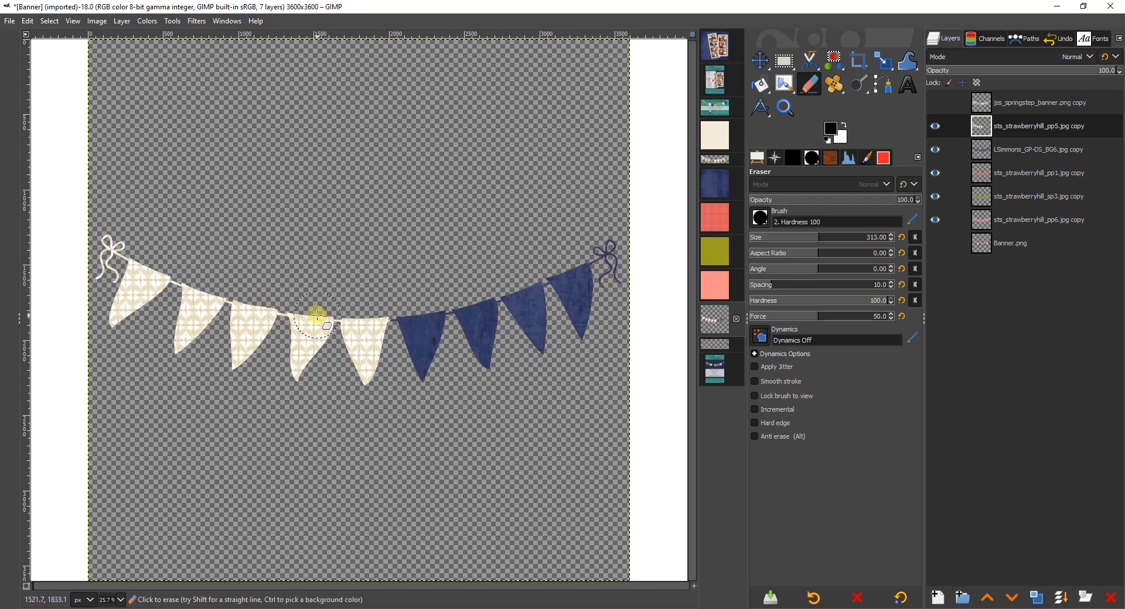
mouse_move(316, 314)
left_mouse_down()
mouse_move(294, 375)
mouse_move(292, 291)
mouse_move(246, 361)
mouse_move(228, 299)
mouse_move(171, 352)
mouse_move(186, 287)
mouse_move(139, 272)
mouse_move(130, 303)
mouse_move(158, 281)
mouse_move(109, 239)
mouse_move(112, 282)
mouse_move(121, 252)
left_mouse_up()
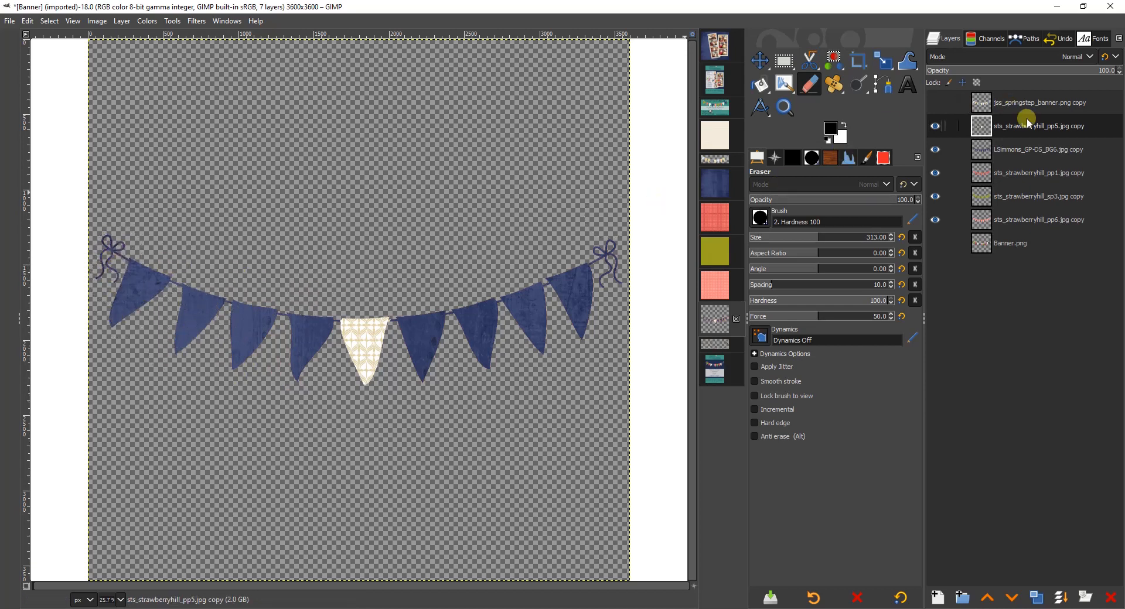
Step: On the LSimmons_GP-DS_BG6 layer, erase the bows, string and flags, keeping only the fourth and ninth flags from the left
left_click(1017, 153)
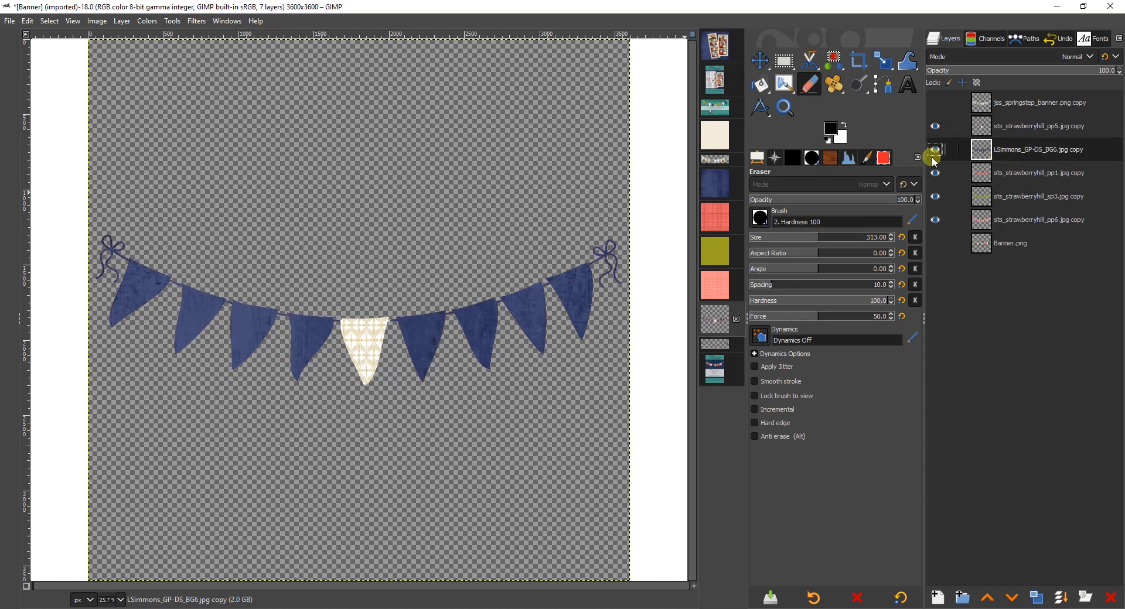
mouse_move(612, 252)
left_mouse_down()
mouse_move(603, 256)
mouse_move(620, 261)
mouse_move(618, 276)
left_mouse_up()
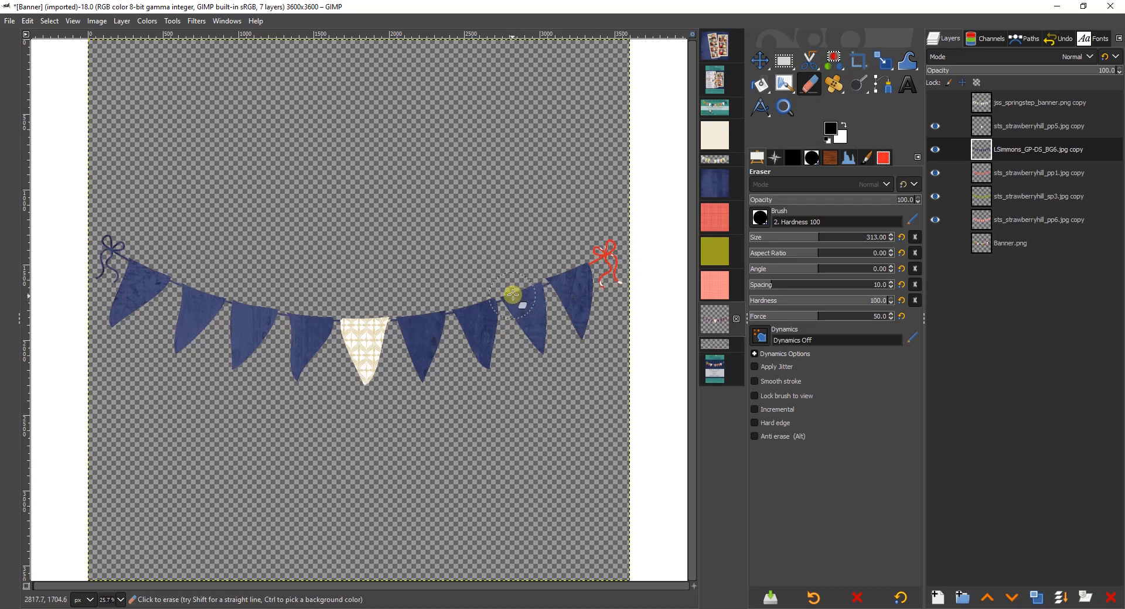
left_click(531, 300)
mouse_move(531, 300)
left_mouse_down()
mouse_move(531, 342)
mouse_move(497, 302)
mouse_move(481, 361)
mouse_move(464, 307)
mouse_move(441, 321)
mouse_move(418, 381)
mouse_move(418, 329)
mouse_move(402, 322)
mouse_move(365, 383)
mouse_move(357, 318)
left_mouse_up()
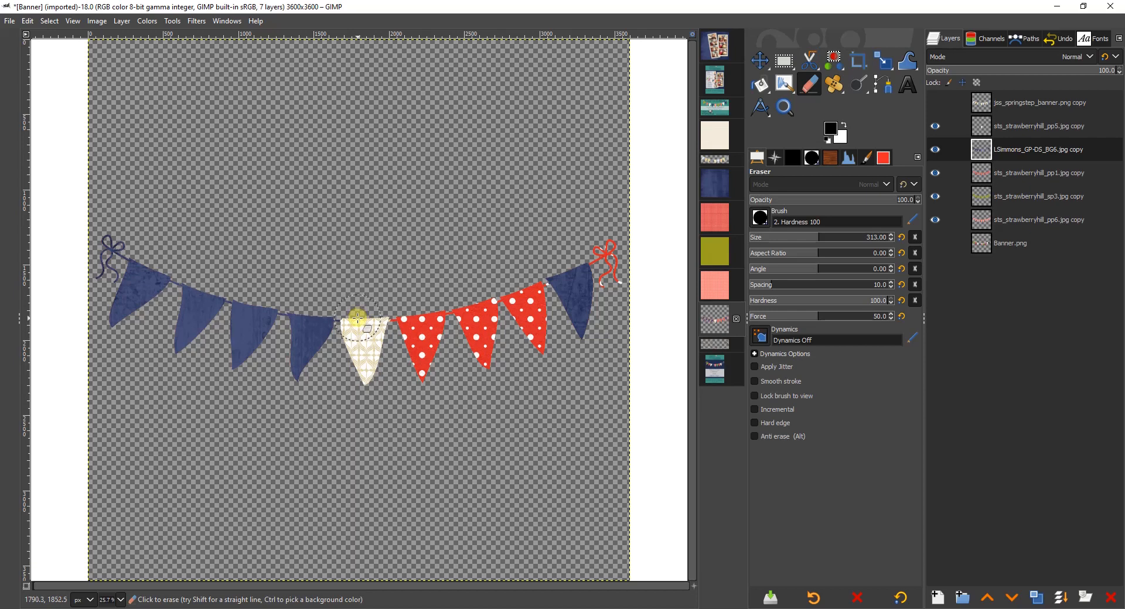
left_click(266, 326)
mouse_move(266, 326)
left_mouse_down()
mouse_move(240, 352)
mouse_move(250, 306)
mouse_move(178, 349)
mouse_move(204, 305)
mouse_move(107, 317)
mouse_move(156, 280)
mouse_move(135, 276)
mouse_move(118, 248)
mouse_move(112, 283)
left_mouse_up()
Step: On the sts_strawberryhill_pp1 layer, erase the bows, string and flags, keeping only the third and eighth flags from the left
left_click(1009, 177)
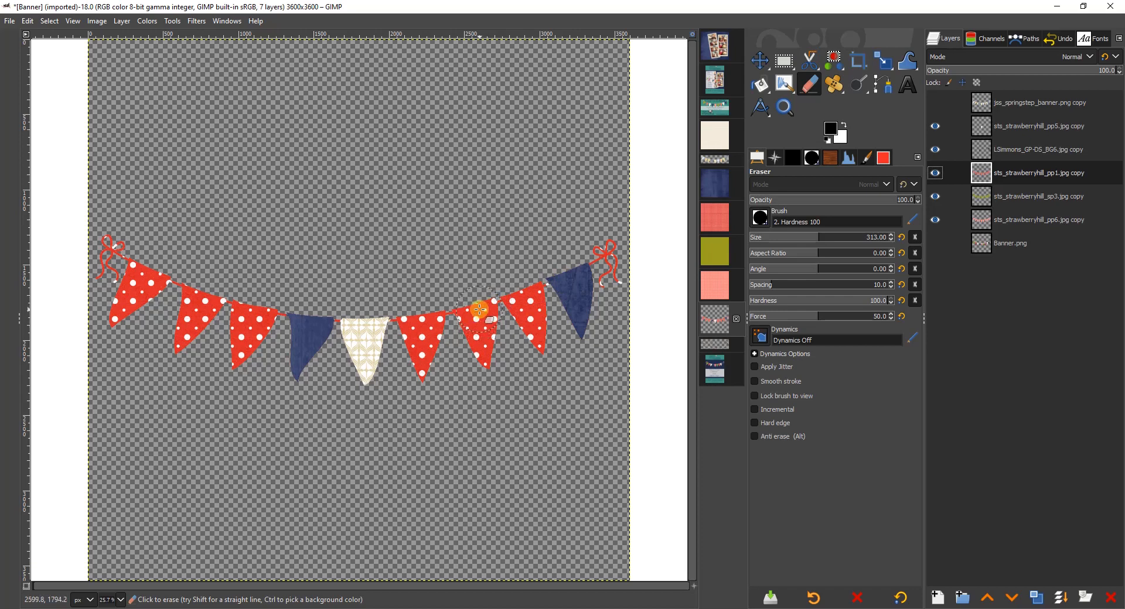
mouse_move(479, 309)
left_mouse_down()
mouse_move(481, 360)
mouse_move(450, 313)
mouse_move(426, 376)
mouse_move(426, 327)
mouse_move(399, 328)
mouse_move(410, 381)
mouse_move(374, 355)
left_mouse_up()
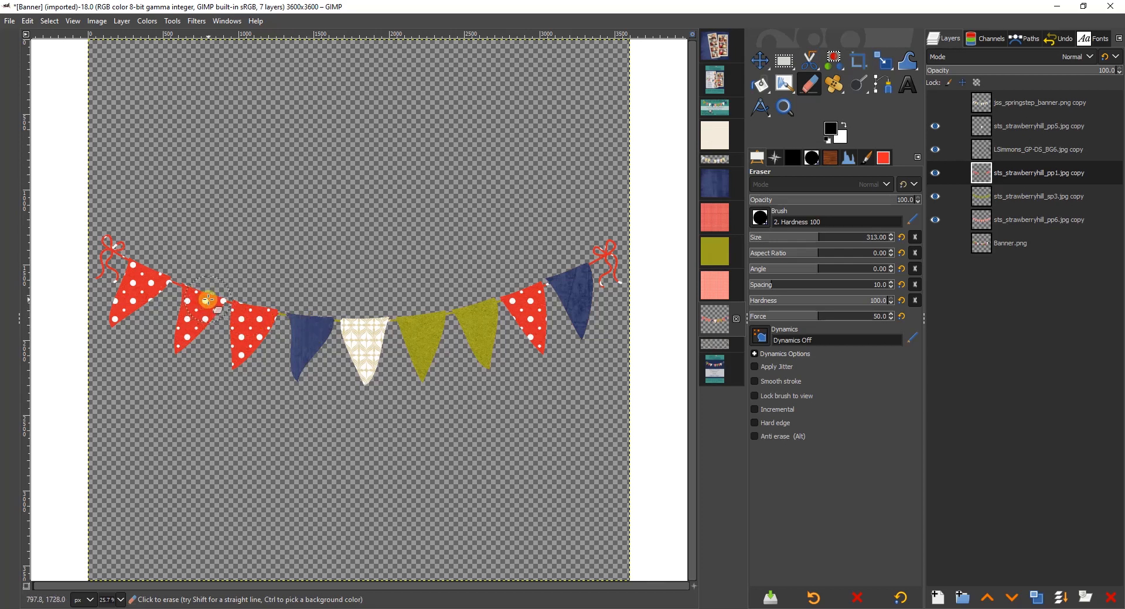
mouse_move(208, 299)
left_mouse_down()
mouse_move(185, 345)
mouse_move(178, 282)
mouse_move(111, 327)
mouse_move(133, 267)
mouse_move(114, 247)
mouse_move(110, 280)
left_mouse_up()
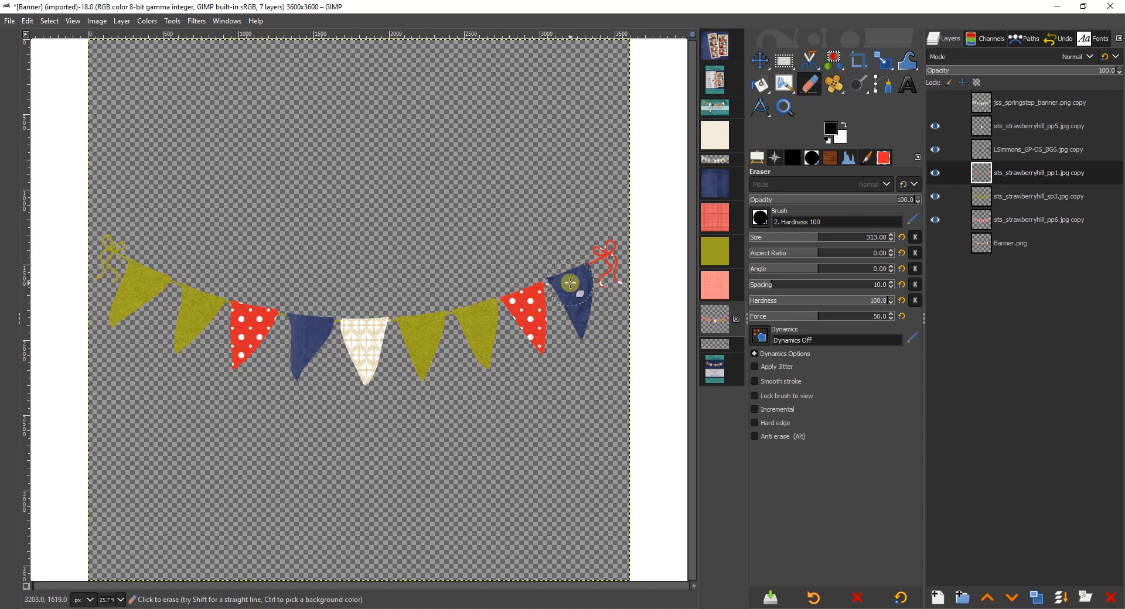
mouse_move(565, 279)
left_mouse_down()
mouse_move(580, 287)
mouse_move(595, 344)
mouse_move(583, 276)
mouse_move(611, 265)
mouse_move(620, 281)
left_mouse_up()
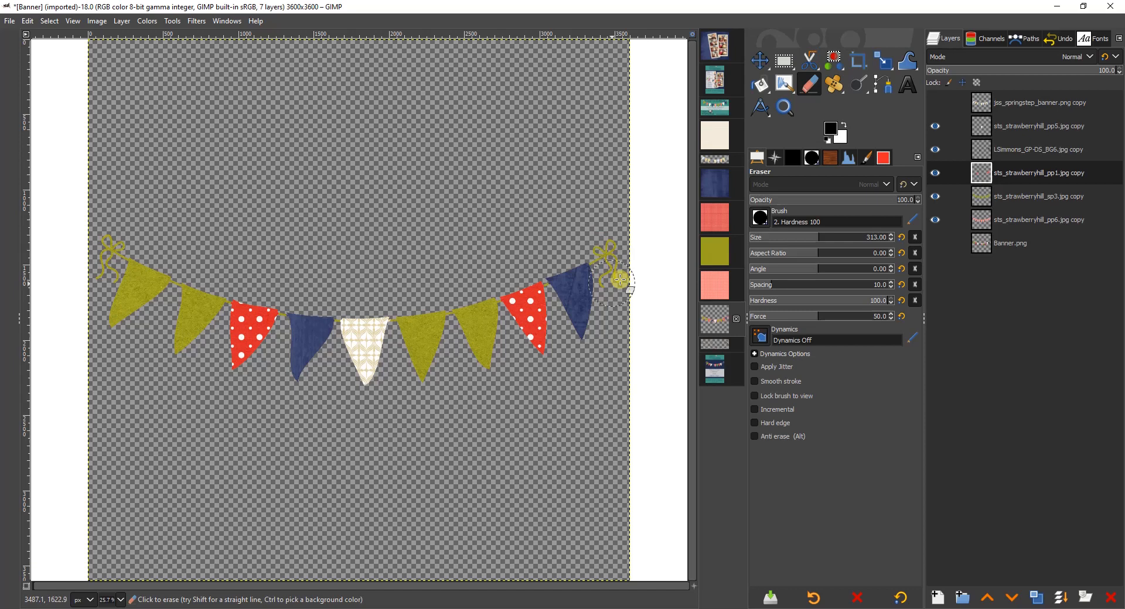
Step: On the sts_strawberryhill_sp3 layer, erase the bows, string and flags, keeping only the second and seventh flags from the left
left_click(1008, 199)
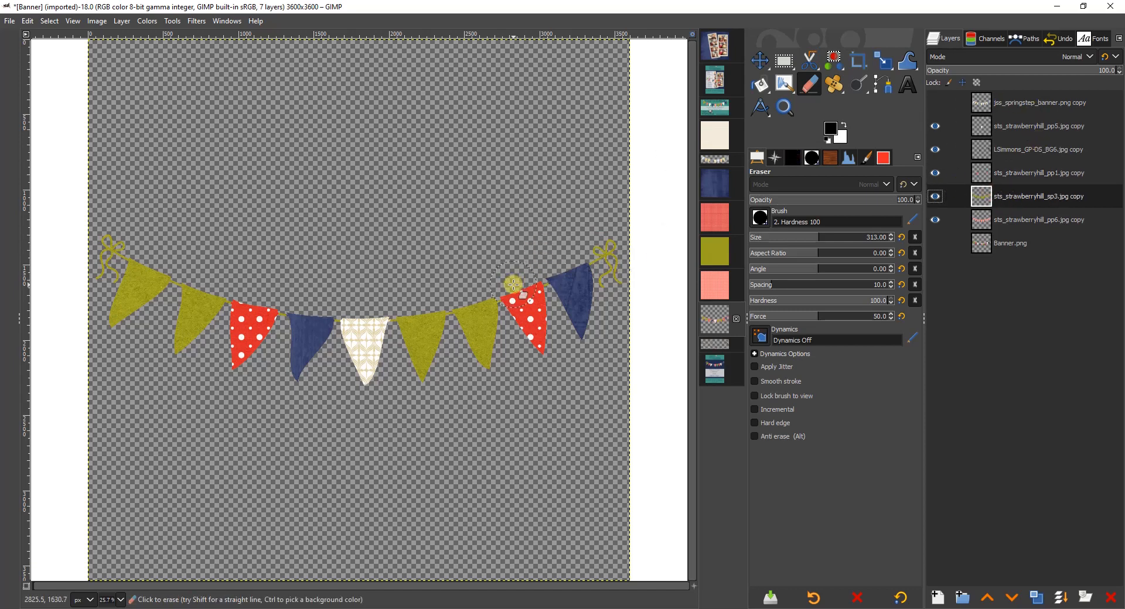
mouse_move(516, 288)
left_mouse_down()
mouse_move(543, 349)
mouse_move(546, 282)
mouse_move(572, 345)
mouse_move(574, 257)
mouse_move(591, 309)
mouse_move(606, 235)
mouse_move(612, 287)
left_mouse_up()
mouse_move(393, 328)
left_mouse_down()
mouse_move(430, 319)
mouse_move(421, 365)
mouse_move(405, 310)
mouse_move(398, 355)
mouse_move(366, 392)
mouse_move(380, 315)
mouse_move(363, 382)
mouse_move(347, 308)
mouse_move(313, 390)
mouse_move(316, 333)
mouse_move(290, 382)
mouse_move(306, 296)
mouse_move(284, 336)
mouse_move(283, 305)
mouse_move(239, 358)
mouse_move(243, 316)
left_mouse_up()
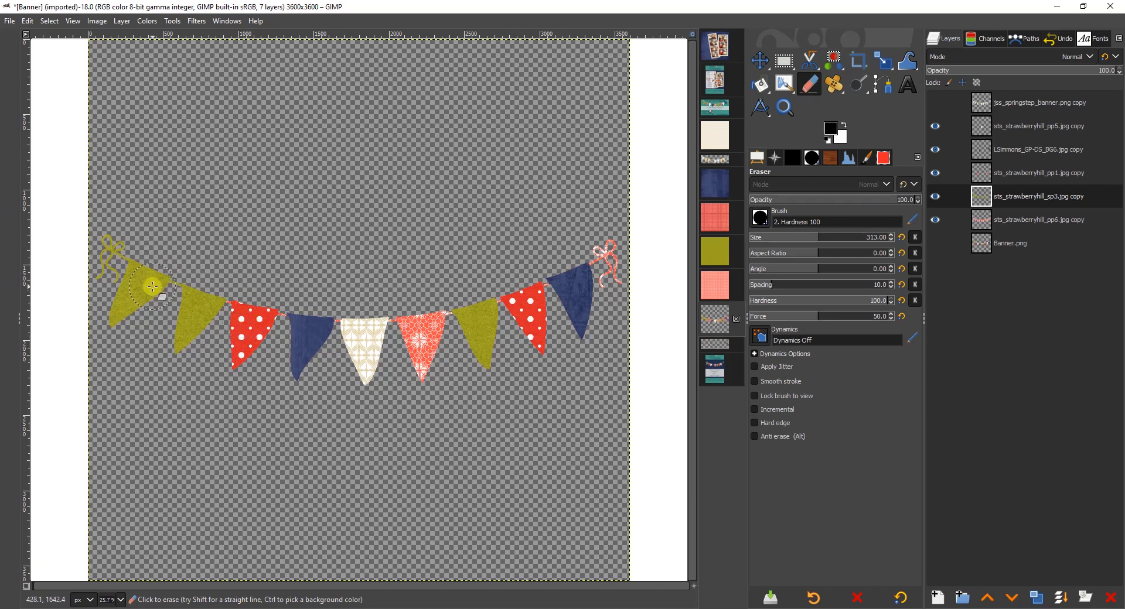
mouse_move(157, 285)
left_mouse_down()
mouse_move(137, 290)
mouse_move(111, 249)
mouse_move(121, 328)
left_mouse_up()
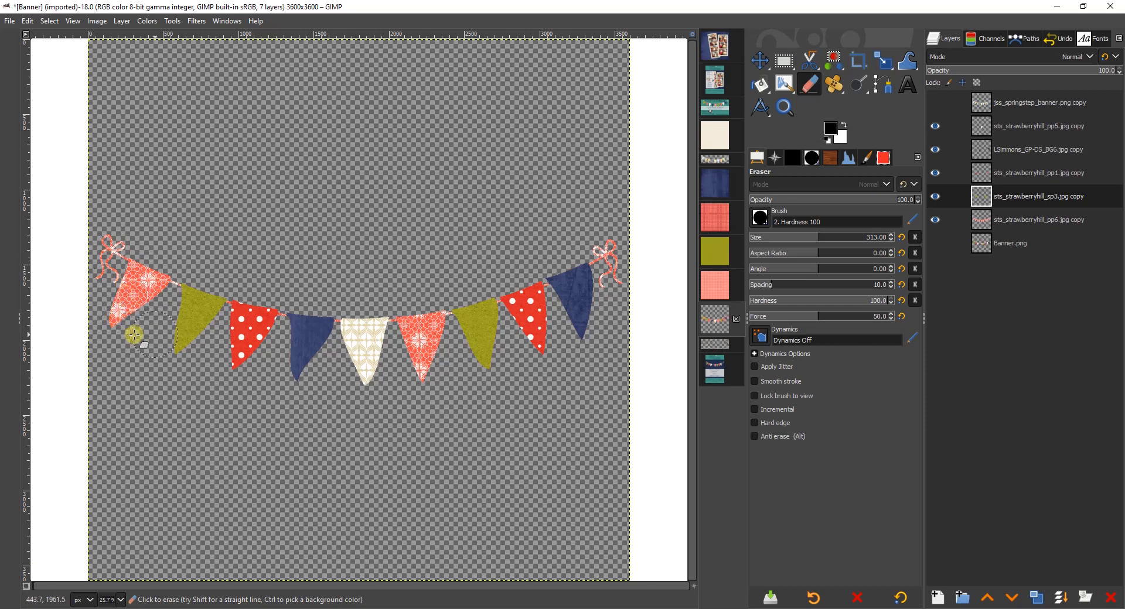
Step: On the sts_strawberryhill_pp6 layer, erase both end bows and the string and flags around the first and sixth flags
left_click(1020, 221)
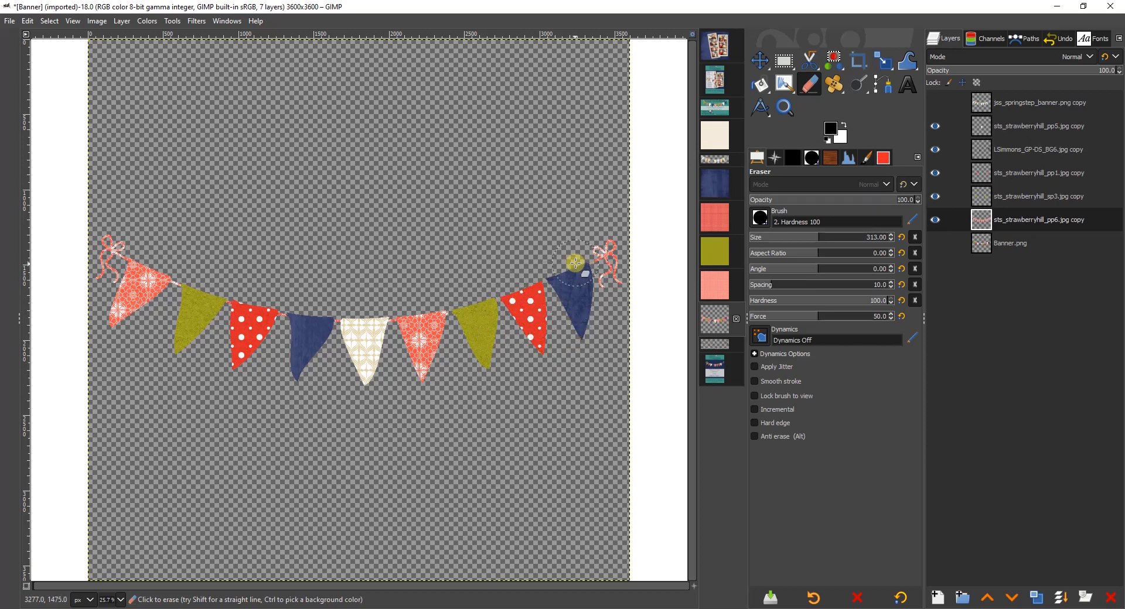
left_click_drag(603, 254, 618, 282)
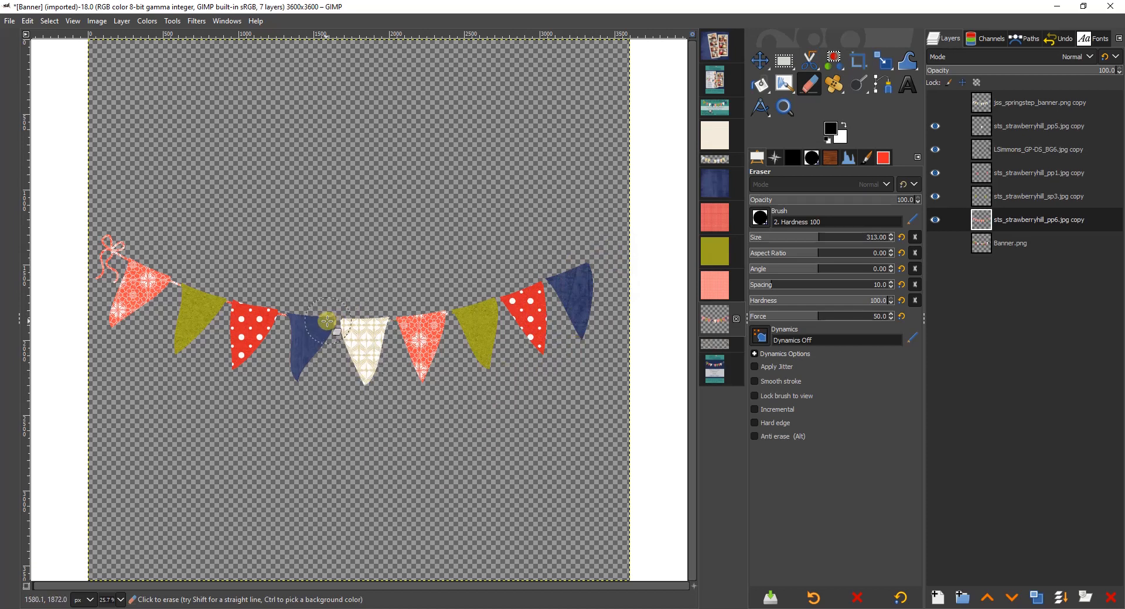
left_click_drag(345, 335, 364, 381)
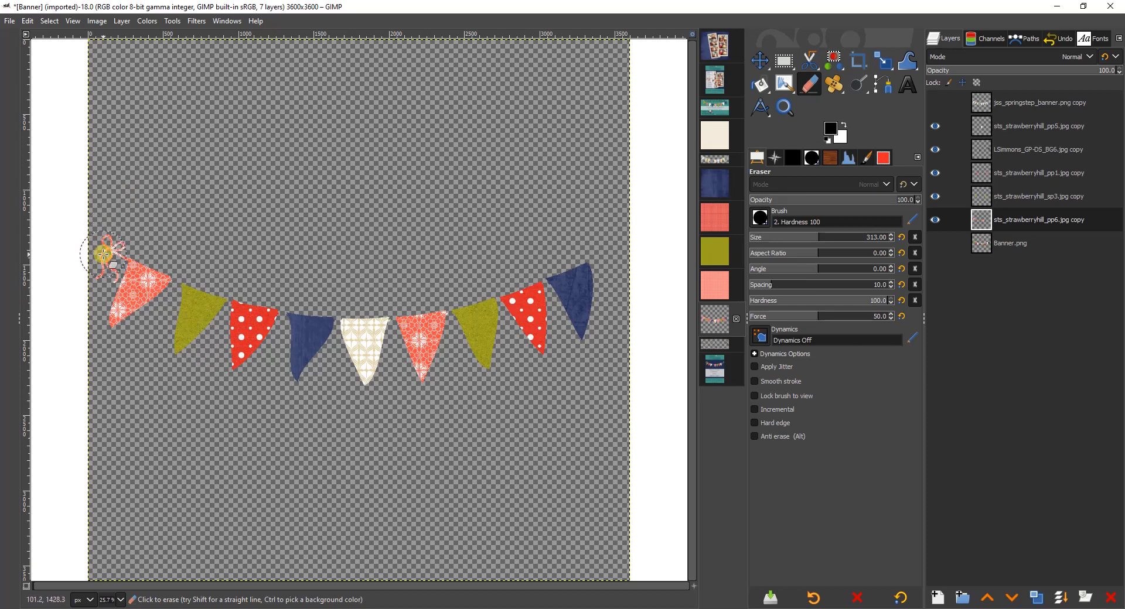
mouse_move(104, 258)
left_mouse_down()
mouse_move(100, 244)
mouse_move(101, 274)
left_mouse_up()
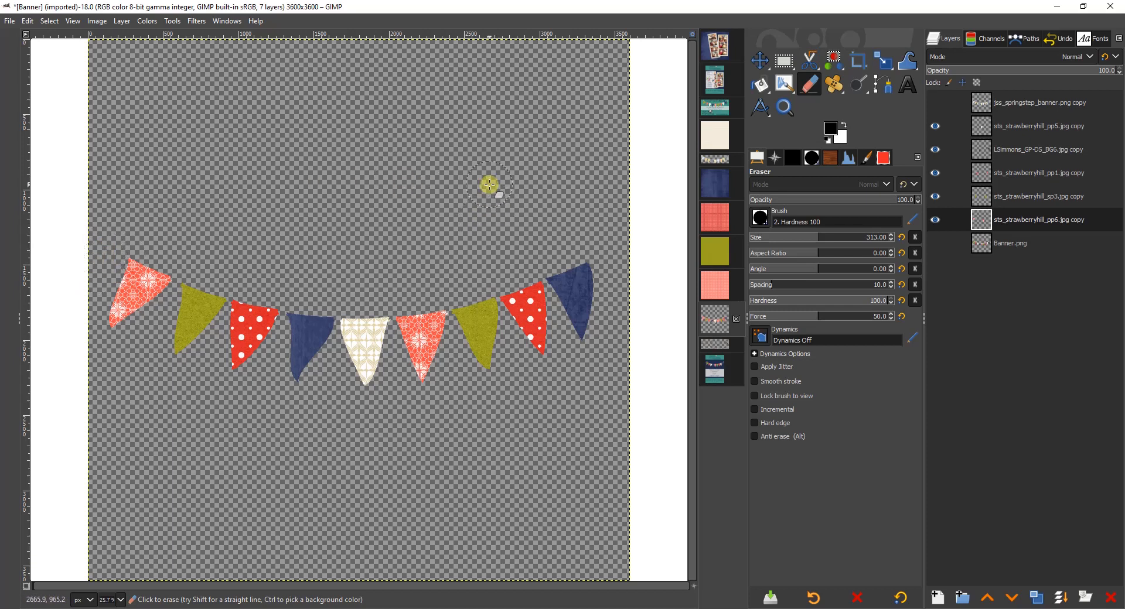
Step: Hide the sp3, pp1, BG6 and pp5 paper layers and erase the stray fragment left on the pp6 layer
left_click(936, 197)
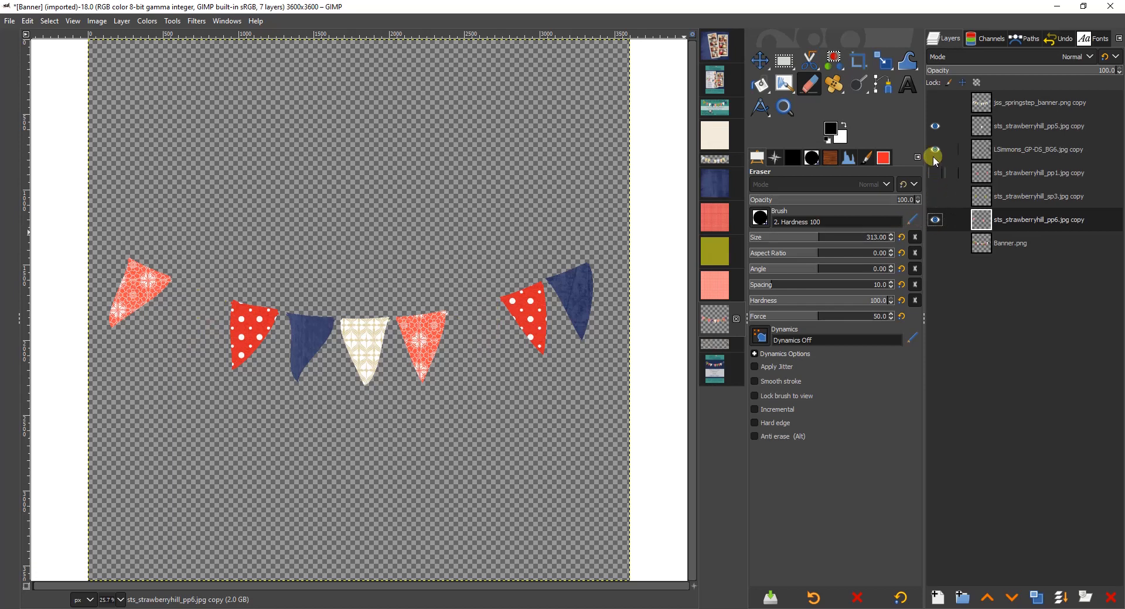
left_click(933, 152)
left_click(933, 124)
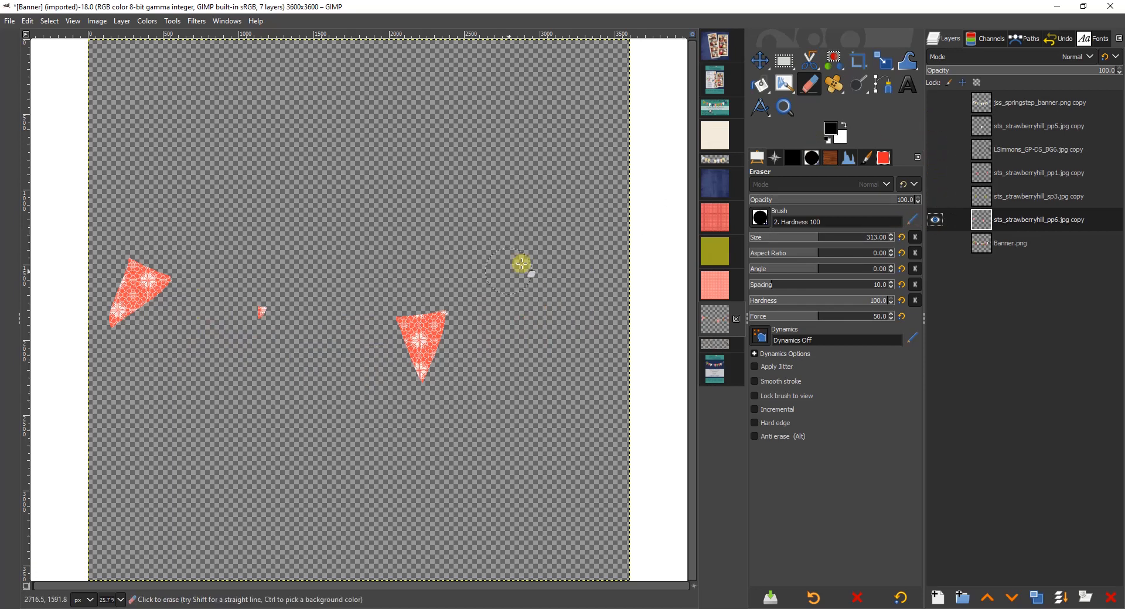
left_click(261, 312)
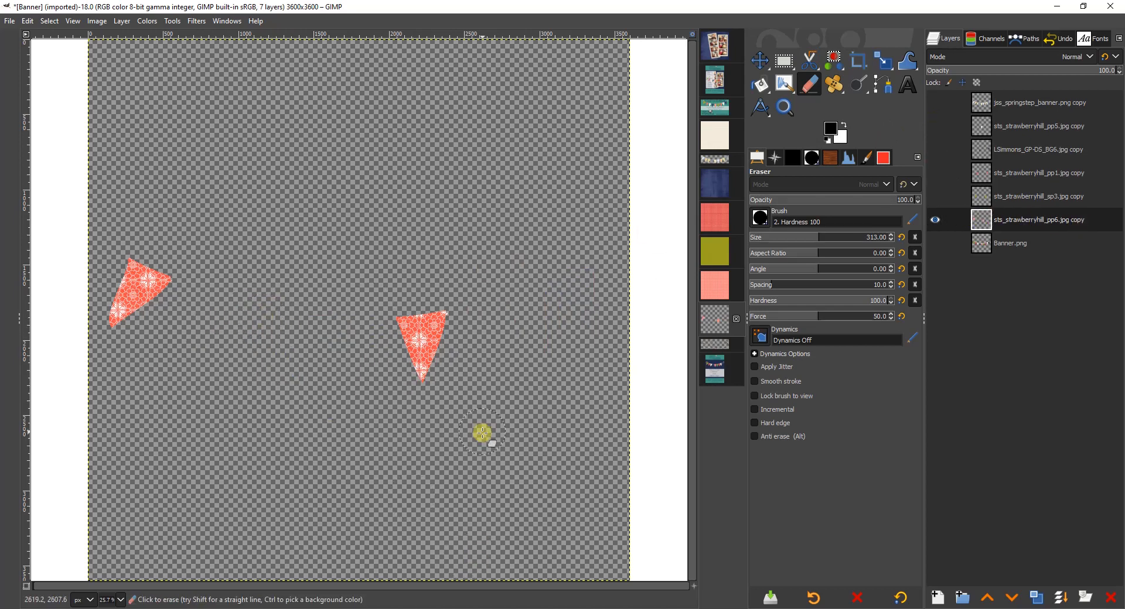
Step: Erase the string remnant at the upper corner of the pp6 layer's sixth flag and check its first flag up close
left_click(789, 109)
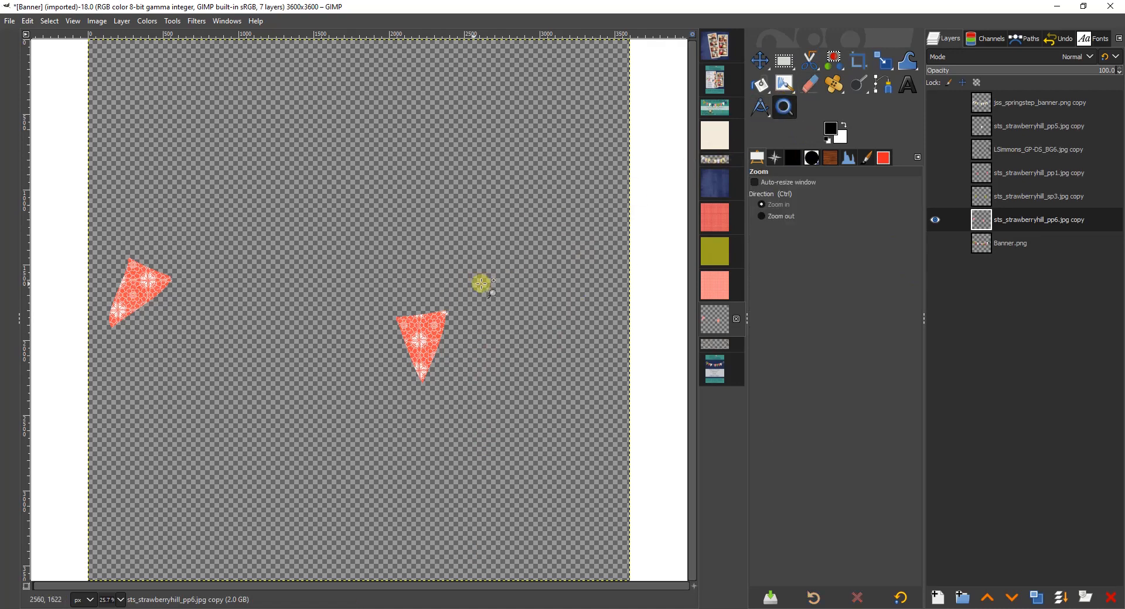
left_click(429, 329)
left_click(429, 330)
left_click(460, 329)
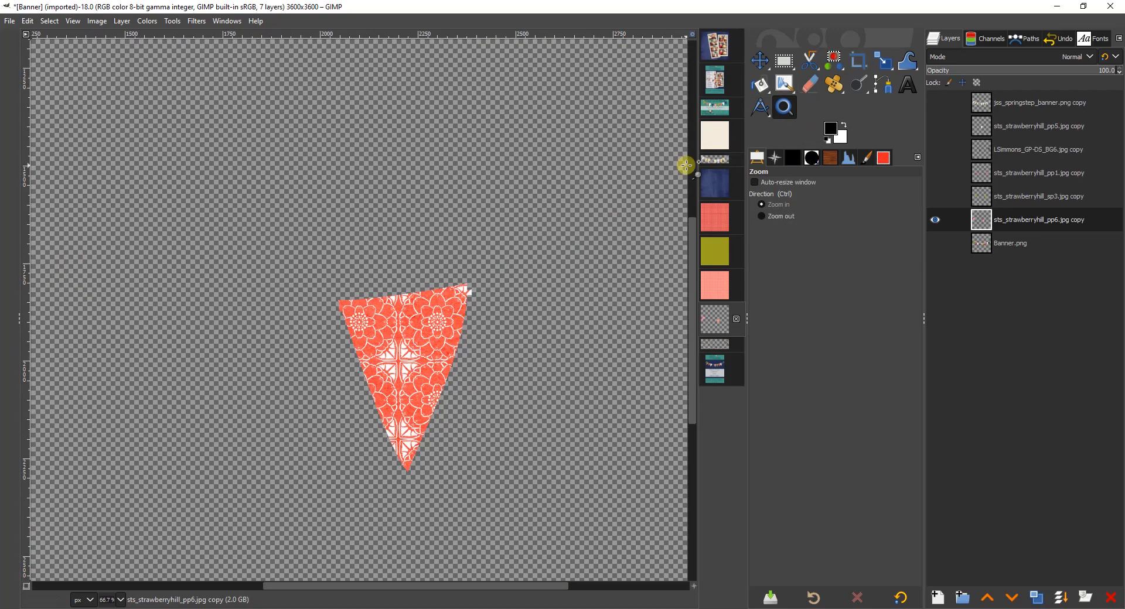
left_click(809, 84)
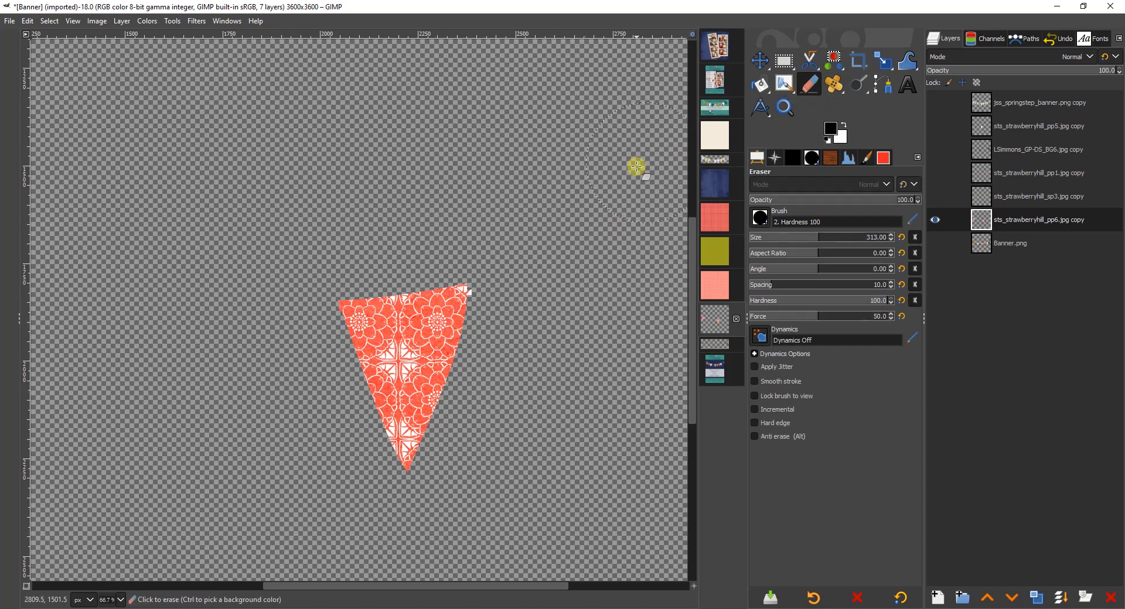
left_click(526, 294)
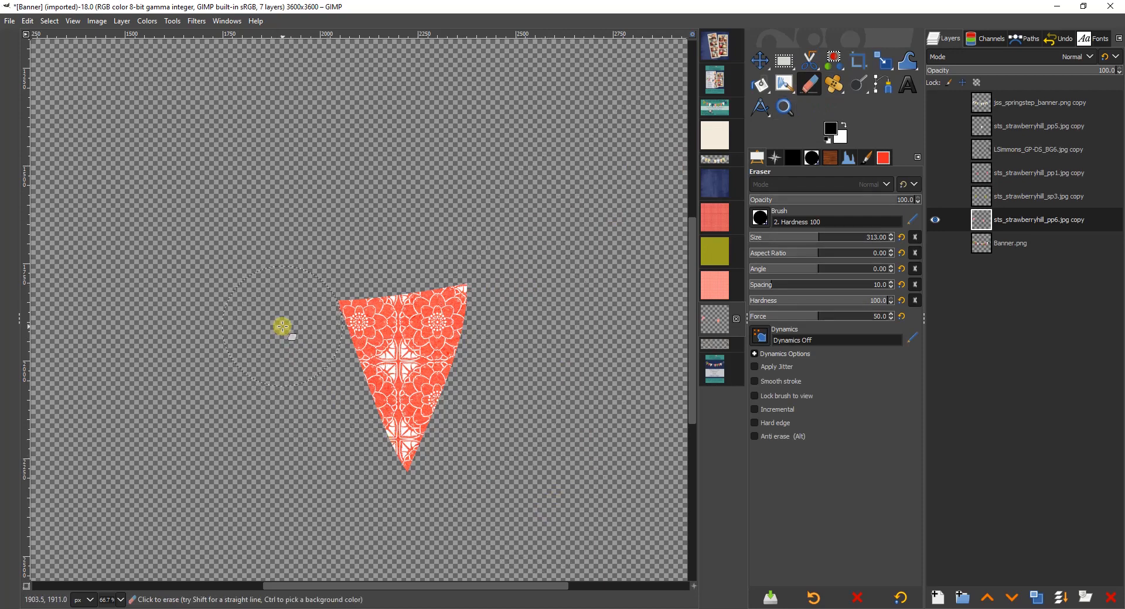
left_click_drag(402, 585, 155, 539)
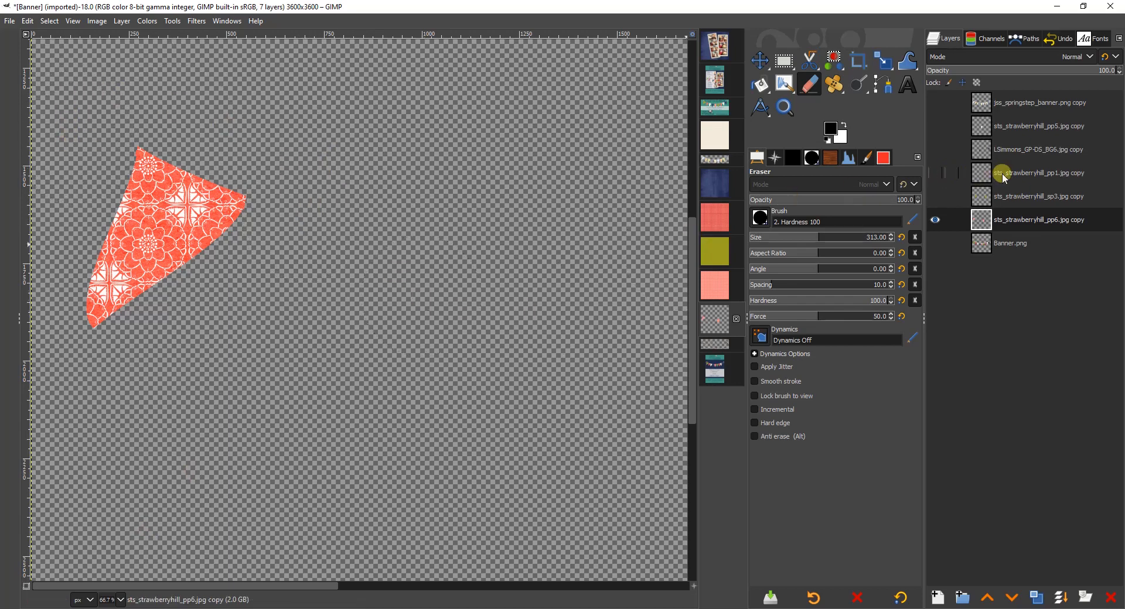
Step: Hide the pp6 layer, show the sp3 layer and check its two green flags for leftover string
left_click(1005, 200)
left_click(939, 218)
left_click(936, 197)
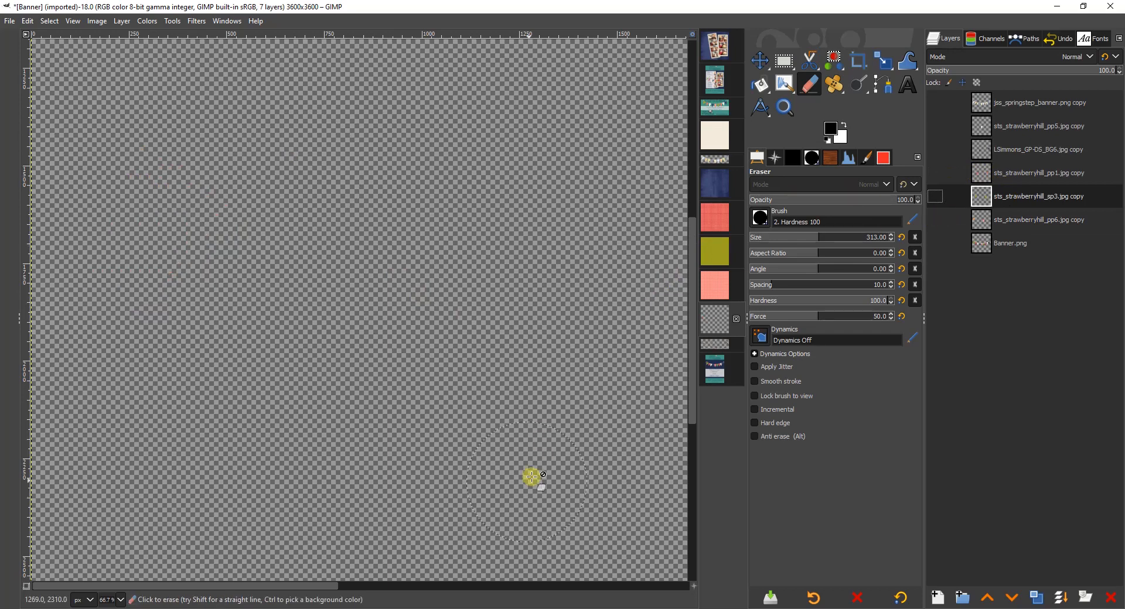
scroll(375, 340, "down", 1)
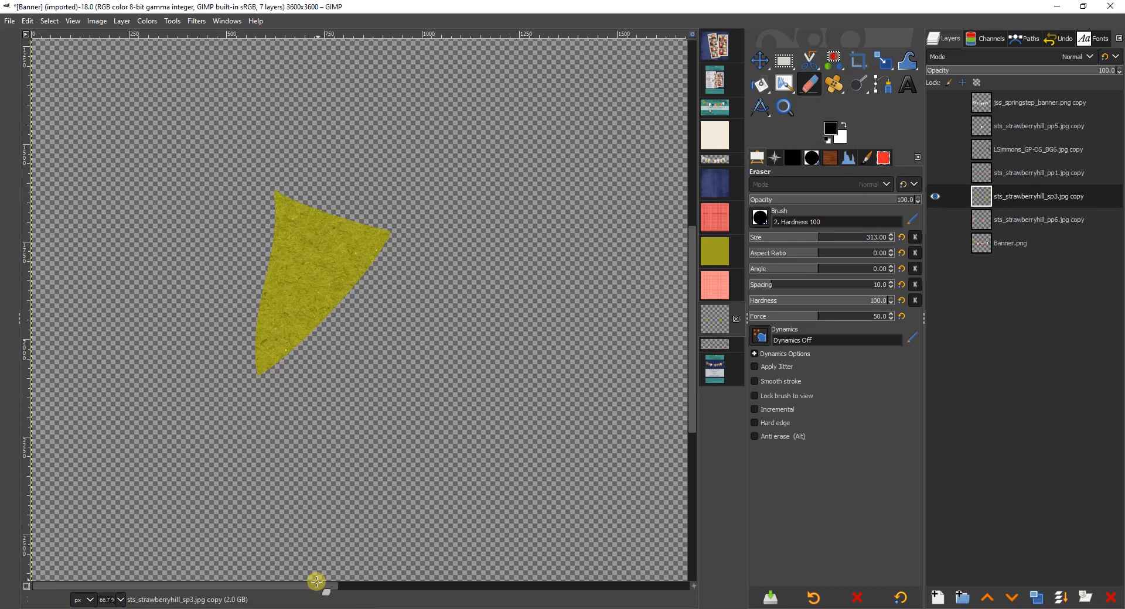
left_click_drag(320, 586, 577, 605)
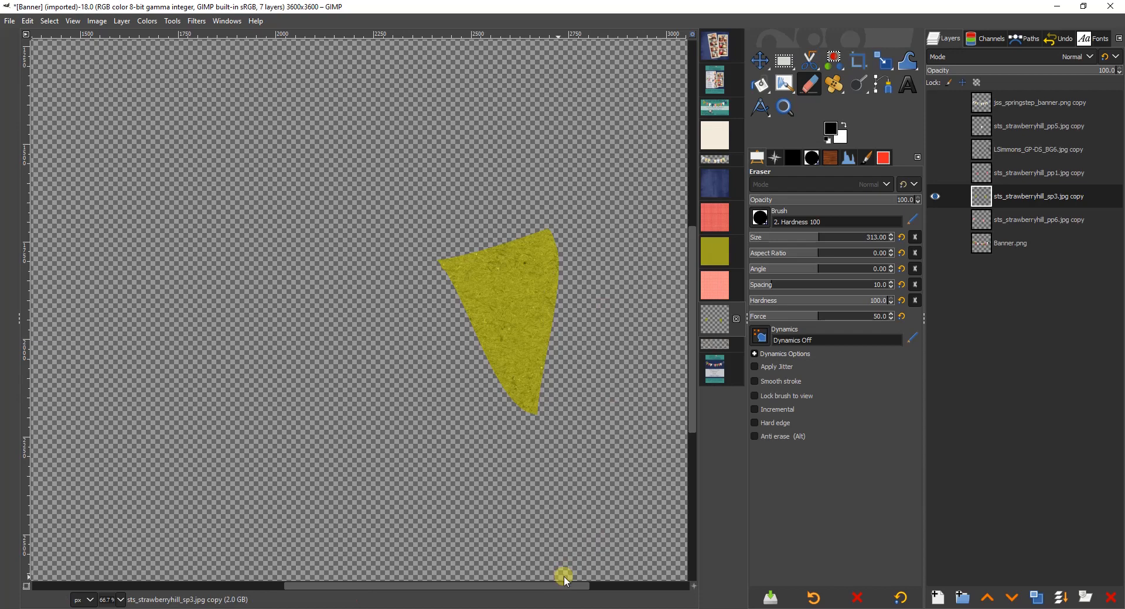
Step: Show and activate the pp1 layer and check its two red polka-dot flags for leftover string
left_click(935, 174)
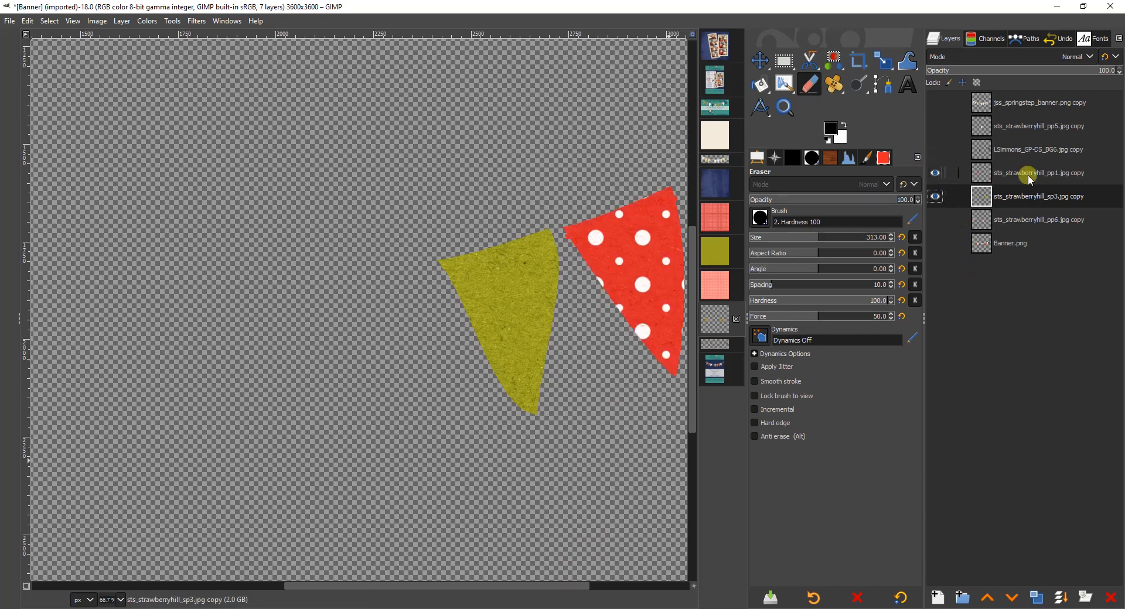
left_click(1030, 175)
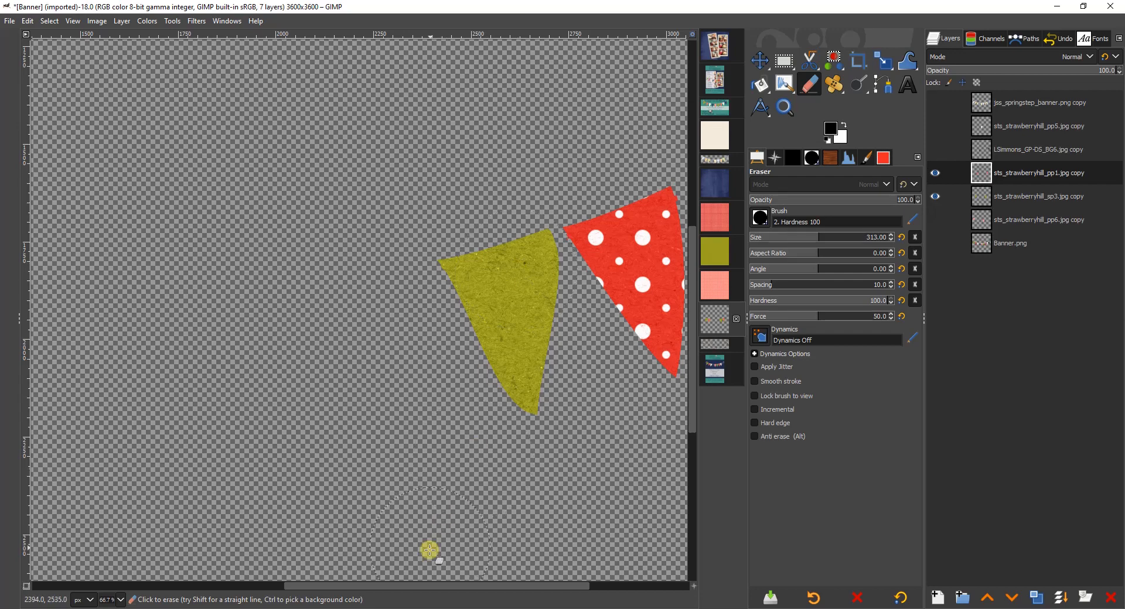
left_click_drag(421, 585, 524, 586)
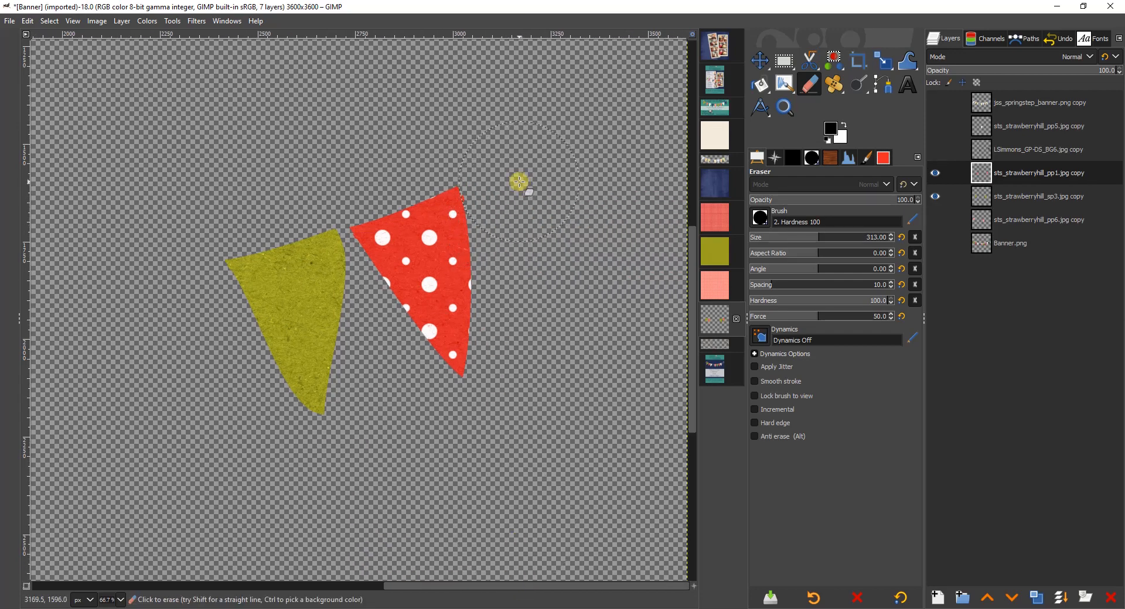
left_click_drag(507, 584, 292, 584)
scroll(285, 542, "left", 5)
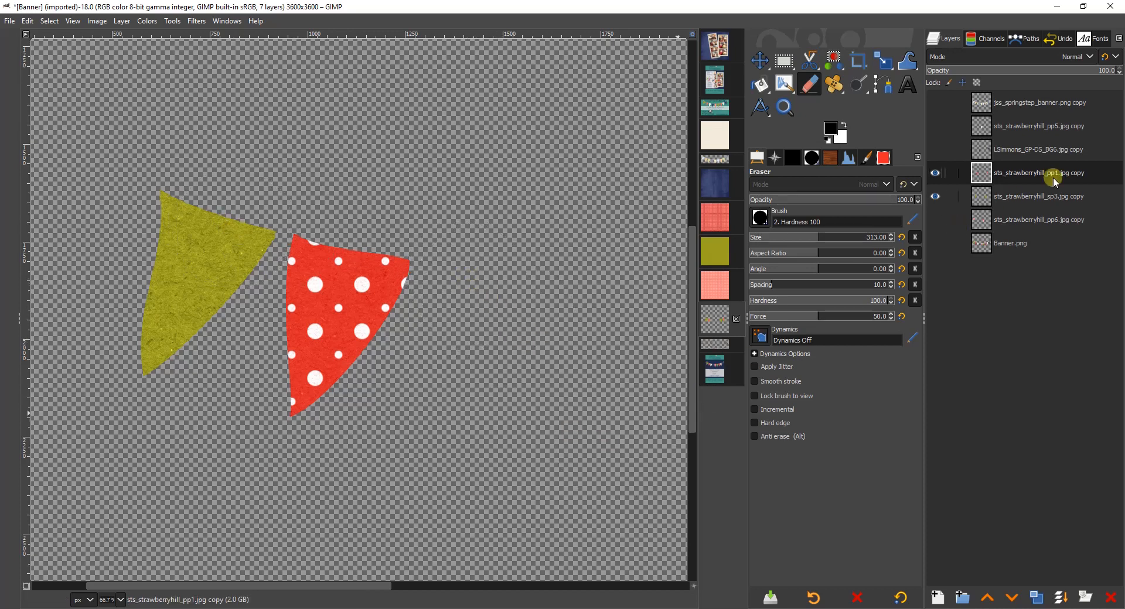
Step: Show the BG6 layer alone, erase the leftover string from its first blue flag's upper corners, and check its last flag
left_click(935, 150)
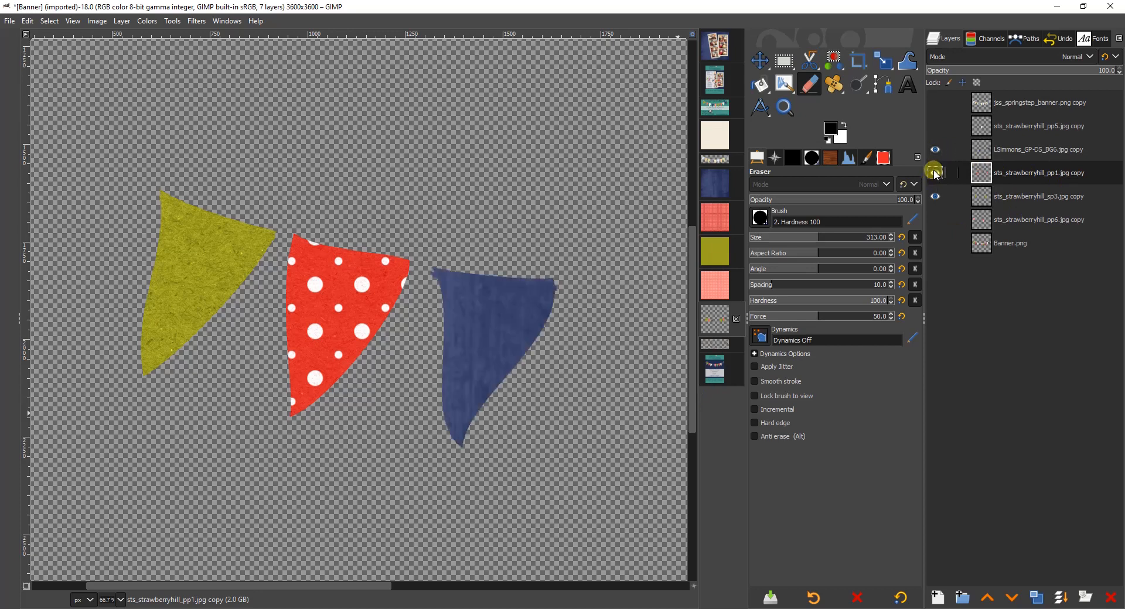
left_click(936, 173)
left_click(935, 196)
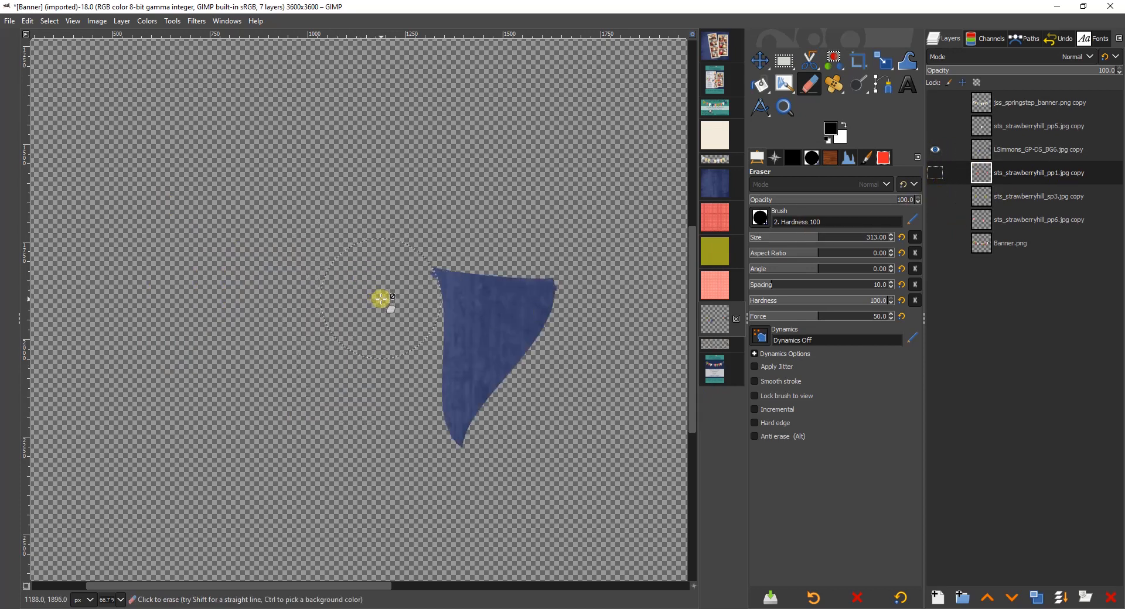
left_click(460, 295)
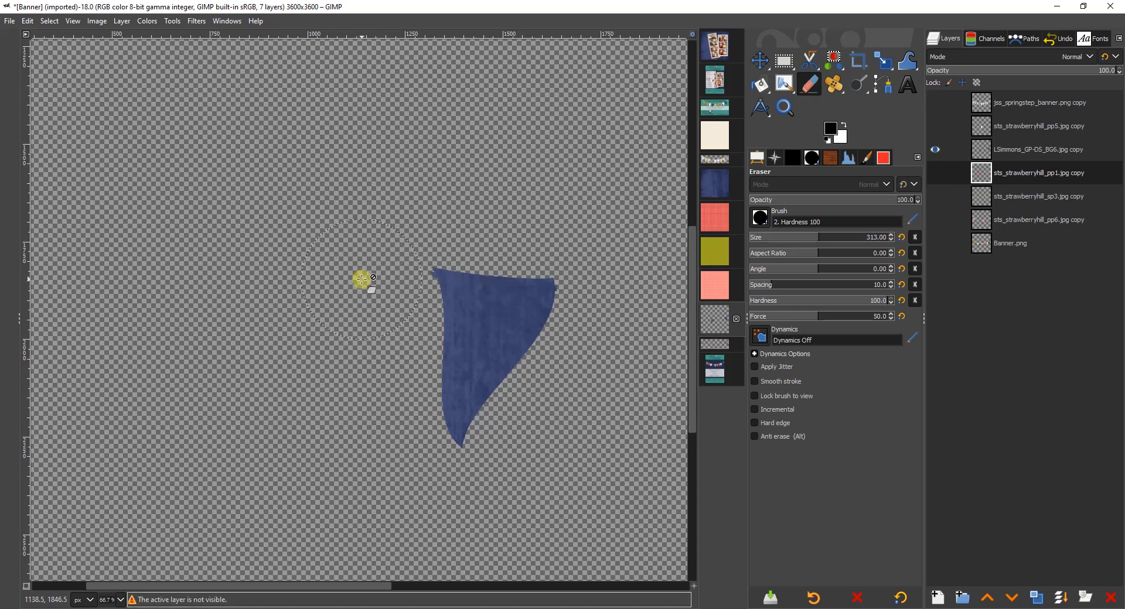
left_click(1026, 148)
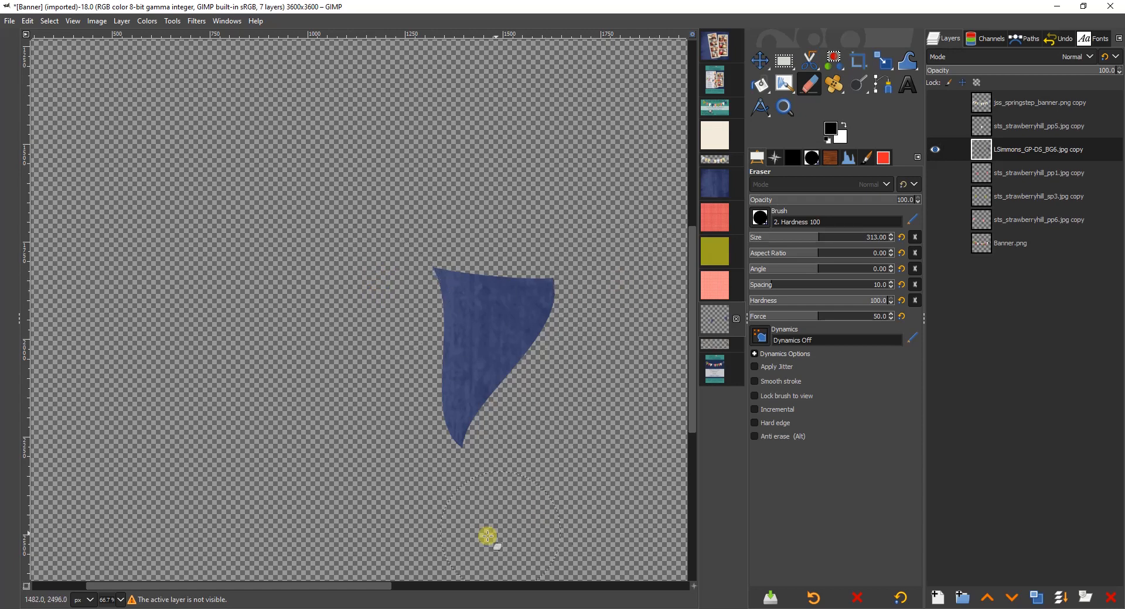
left_click_drag(381, 585, 673, 582)
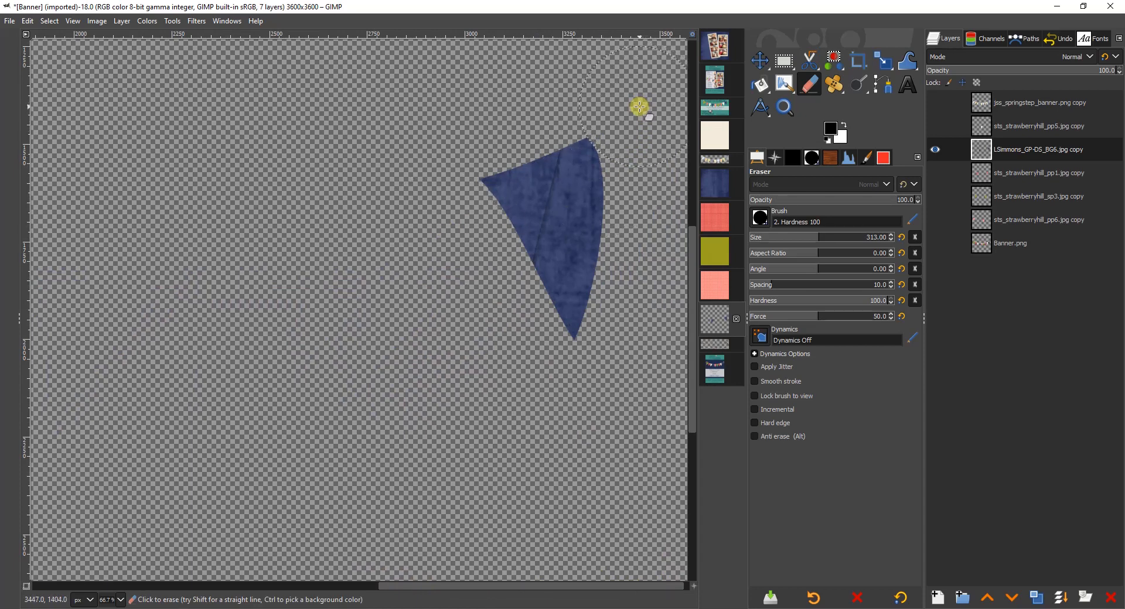
left_click_drag(501, 582, 640, 580)
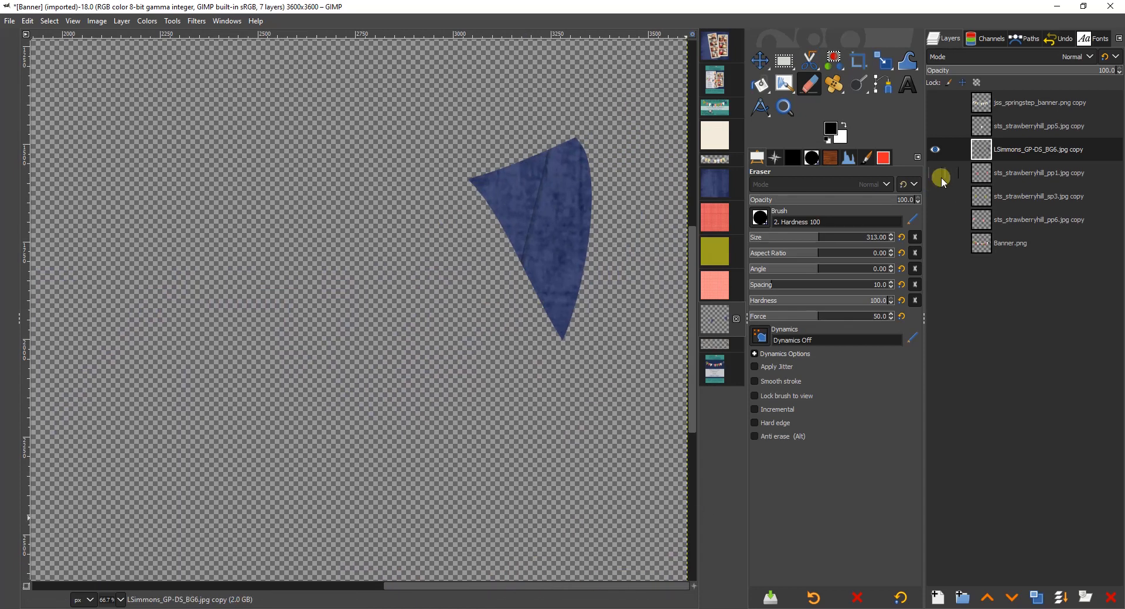
Step: Show the pp5 layer in place of BG6 and erase the string remnants at the cream flag's upper corners
left_click(935, 126)
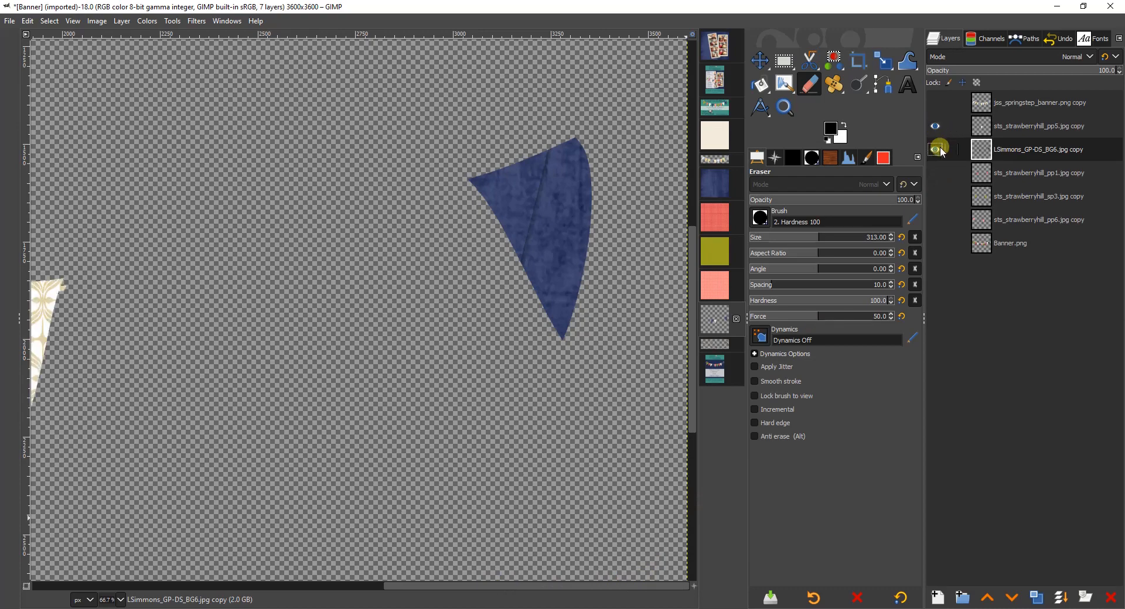
left_click(935, 149)
left_click_drag(410, 584, 291, 584)
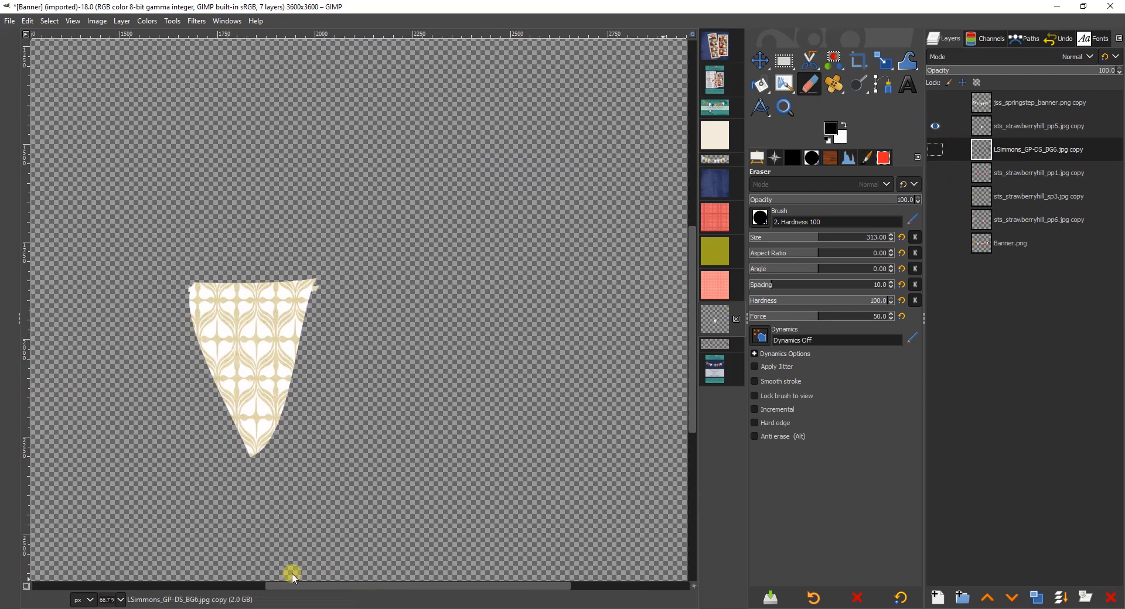
left_click(370, 313)
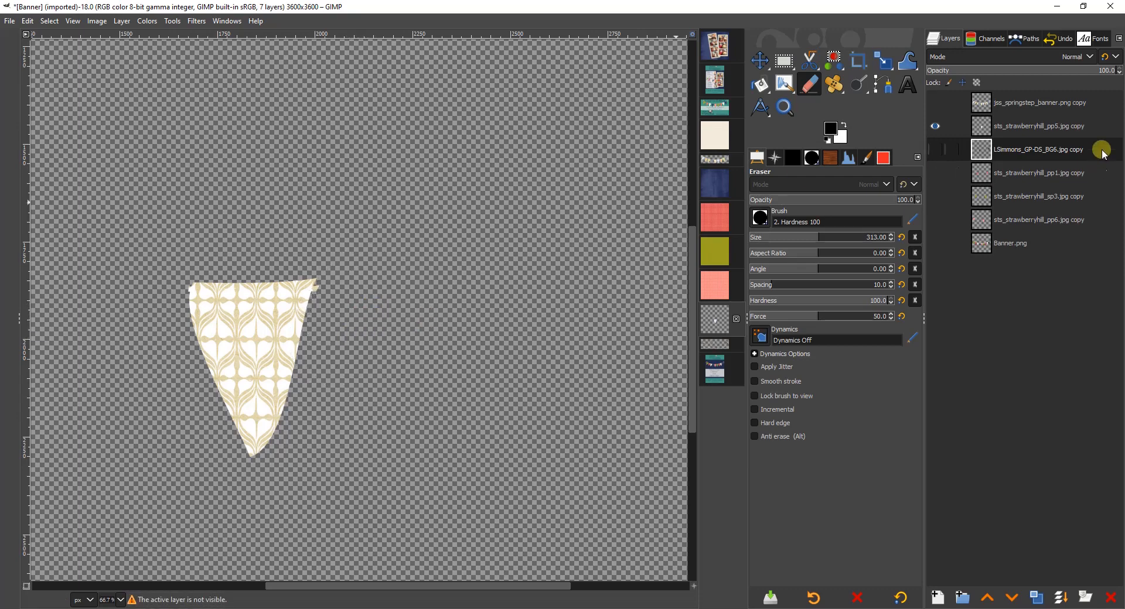
left_click(1043, 126)
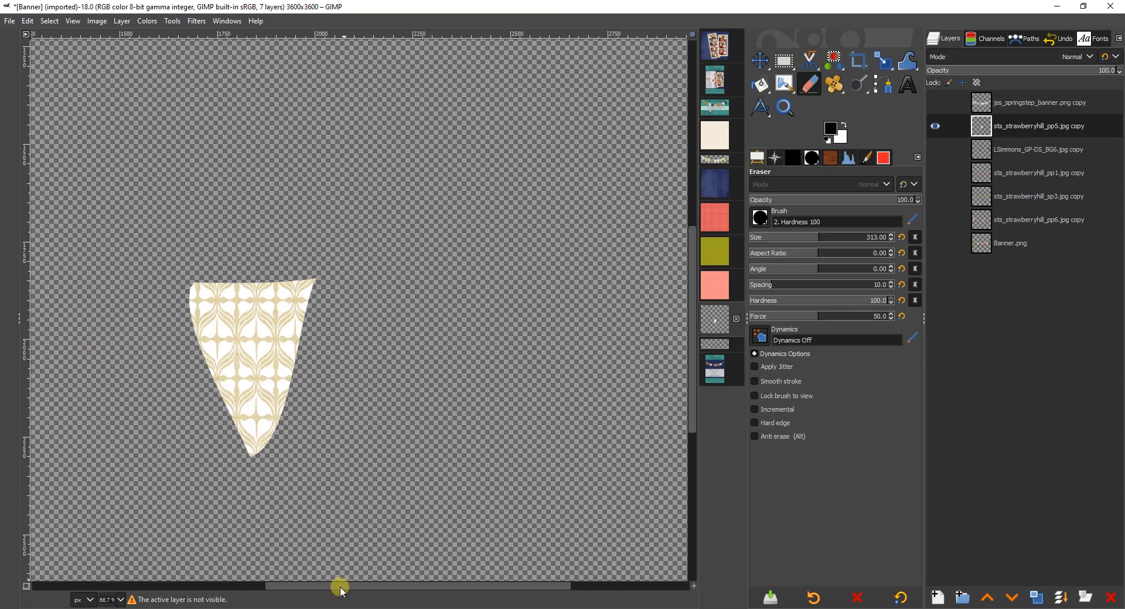
left_click_drag(339, 586, 371, 561)
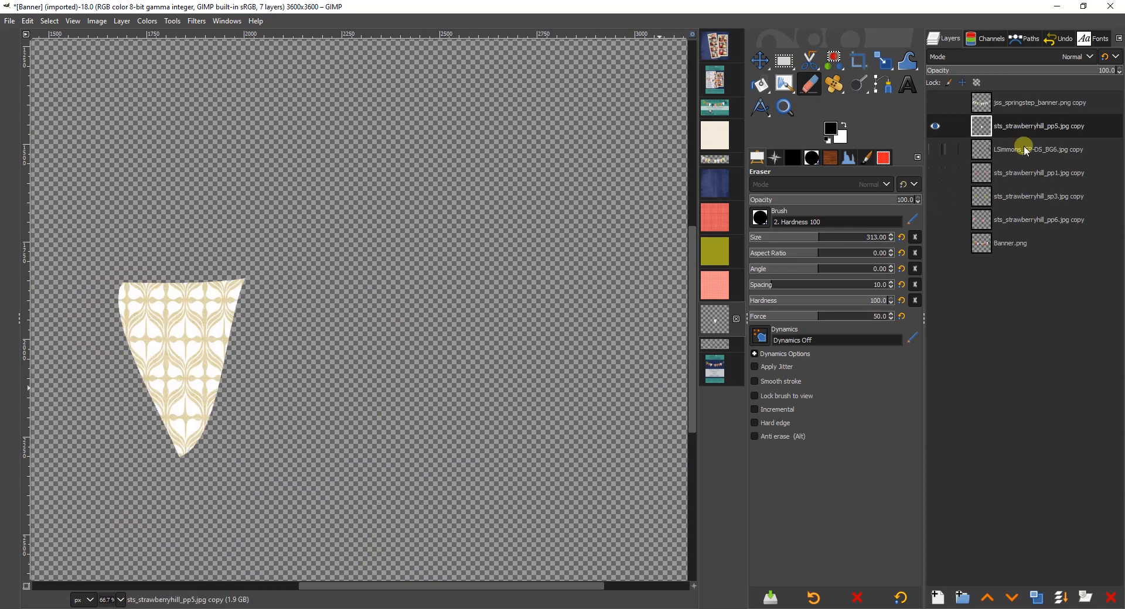
Step: Show the BG6, pp1, sp3 and pp6 layers together with pp5, and briefly compare them with the original Banner.png layer
left_click(933, 123)
left_click(936, 150)
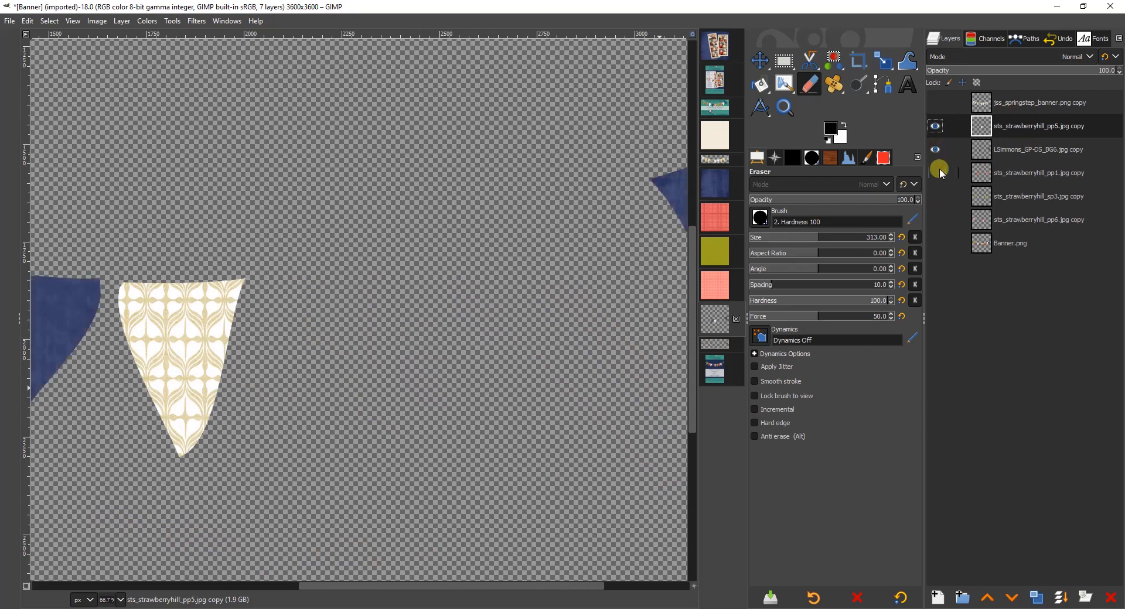
left_click(936, 173)
left_click(936, 196)
left_click(936, 220)
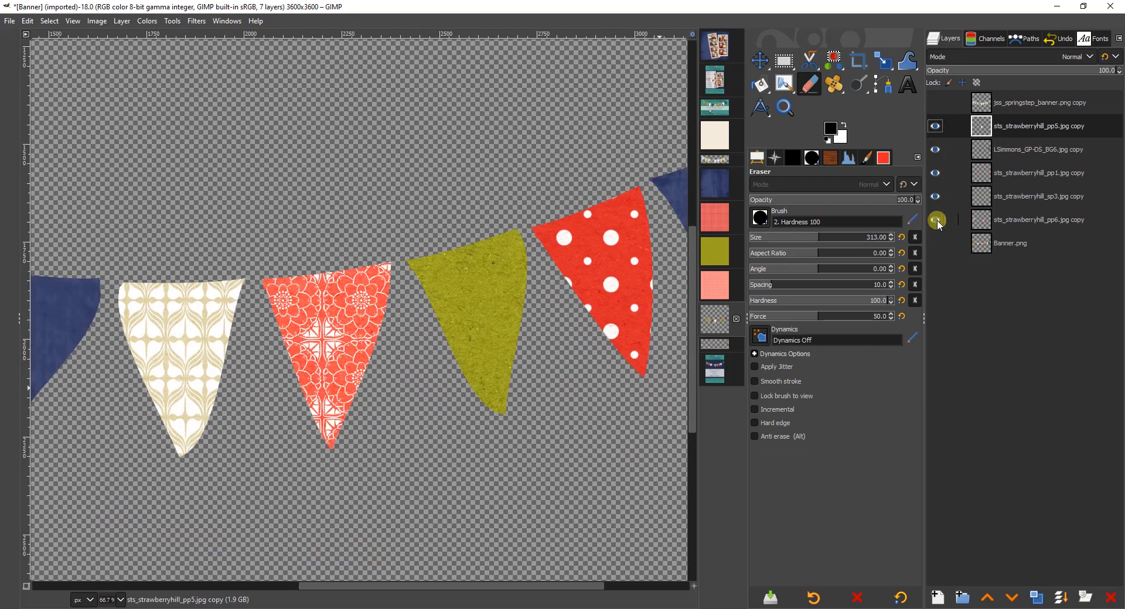
left_click(934, 244)
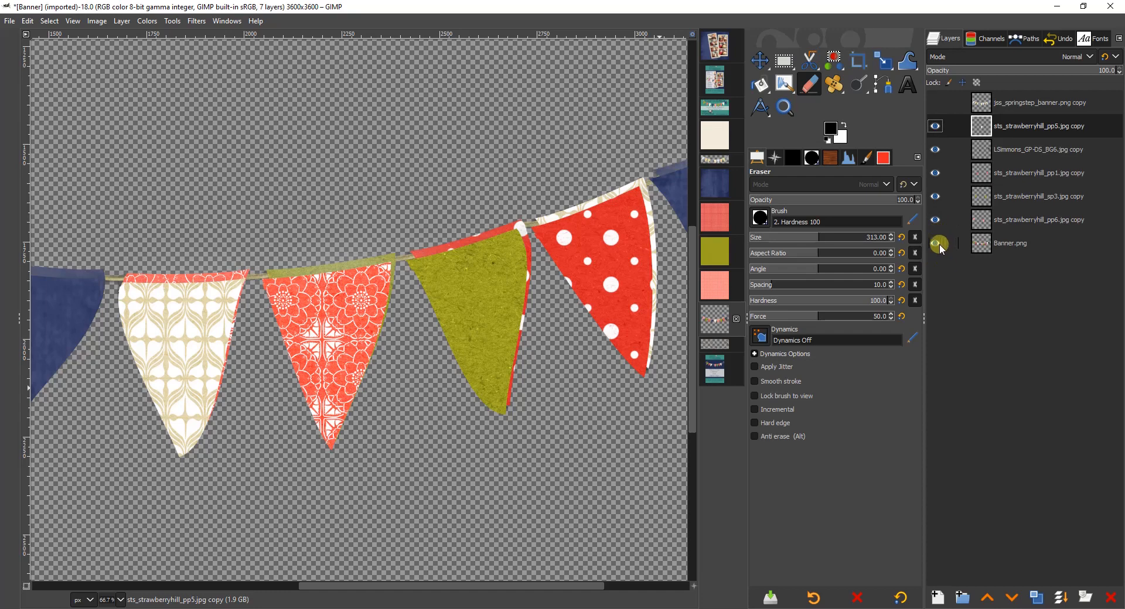
left_click(939, 244)
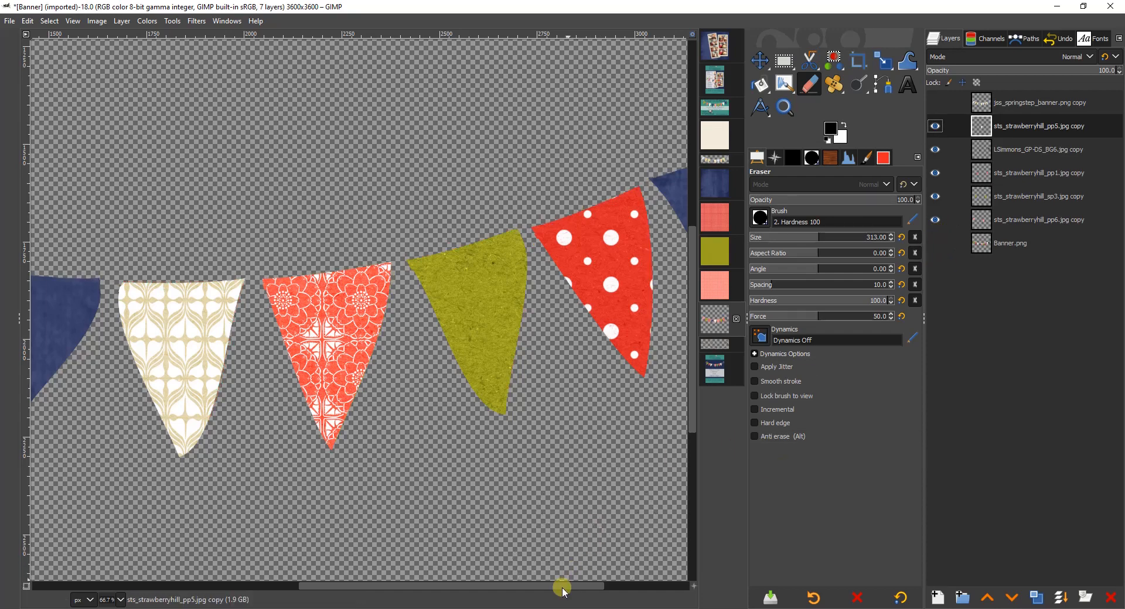
left_click_drag(562, 585, 397, 566)
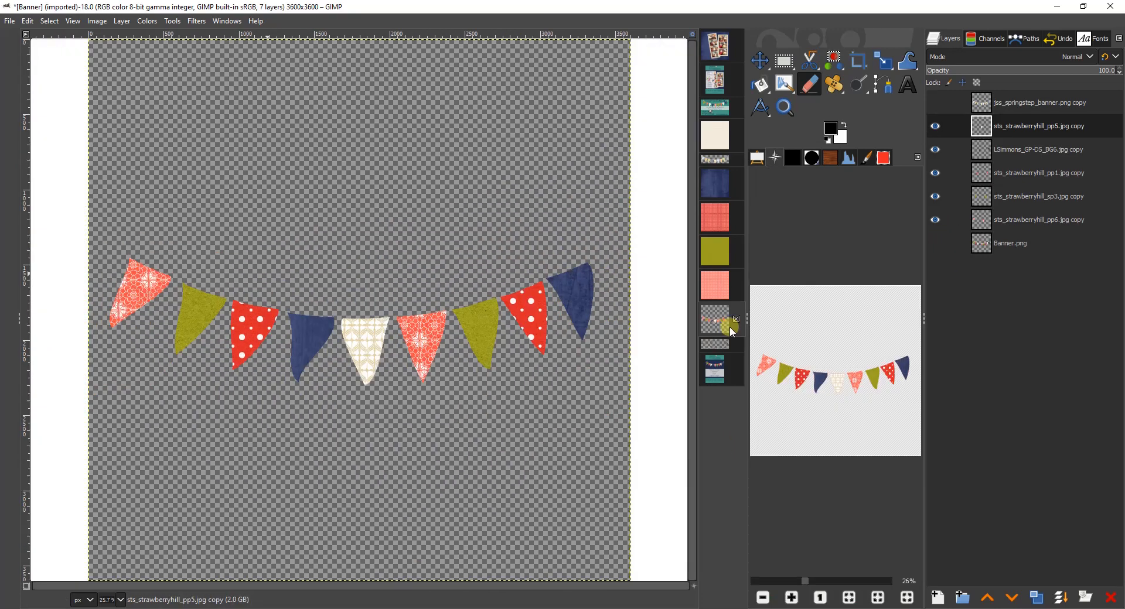
Step: Copy the Pixelily_PIN_string.png layer from the string image into the banner image
left_click(717, 346)
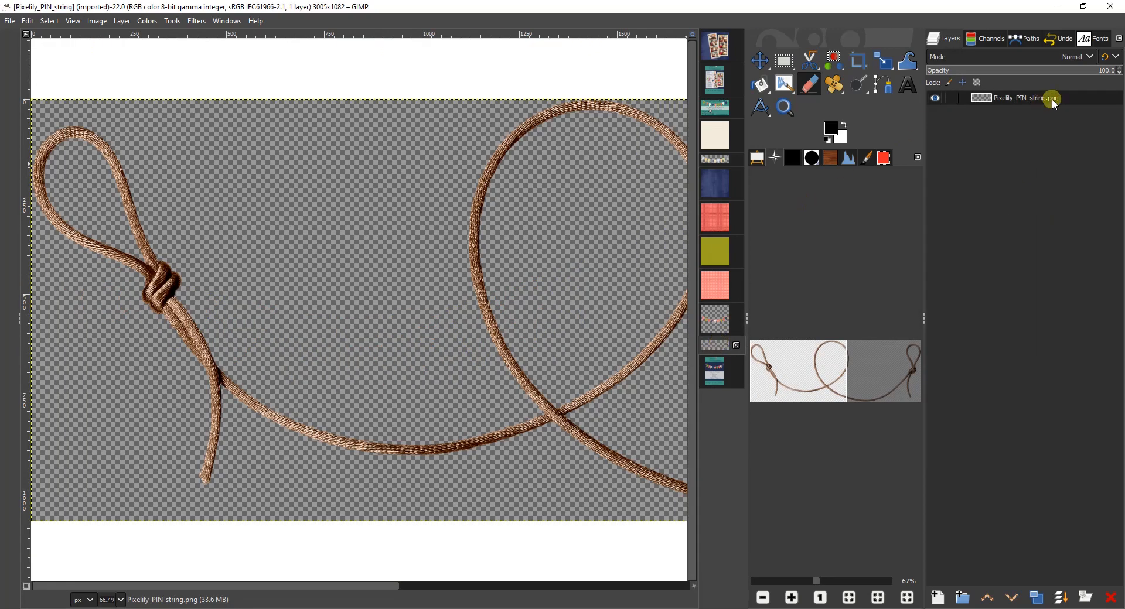
left_click_drag(1052, 98, 416, 354)
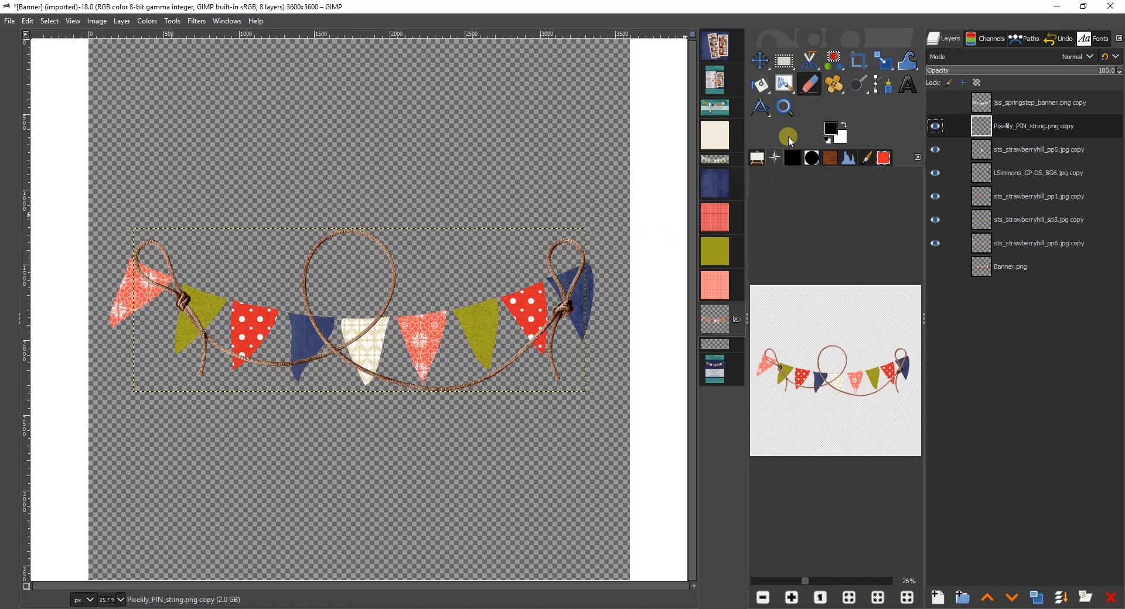
Step: Scale the string layer down to 503 × 181 px above the cream flag
left_click(789, 104)
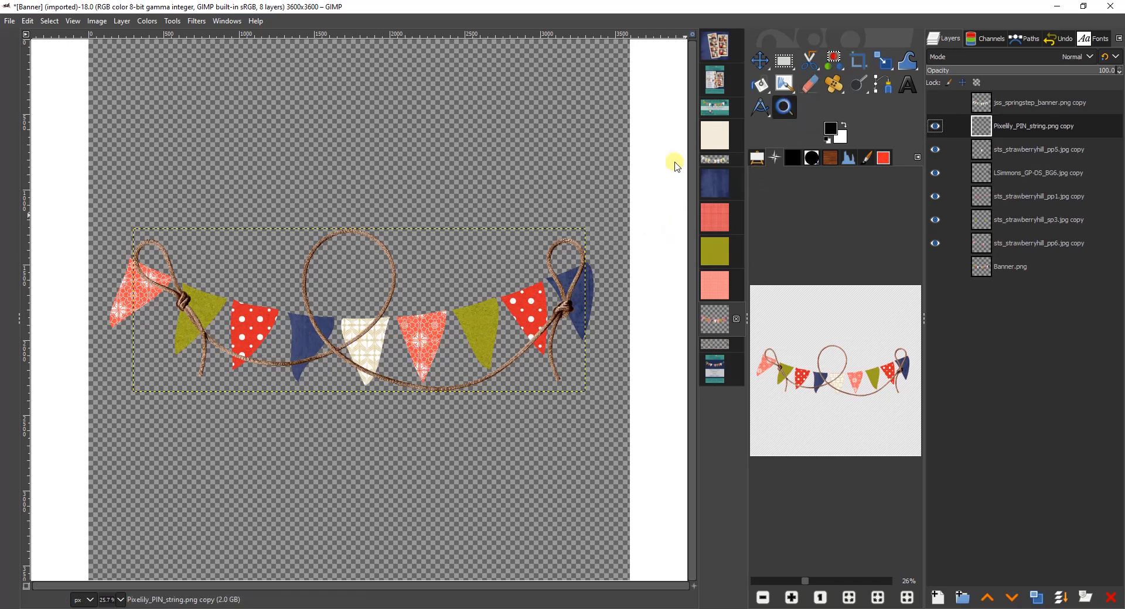
left_click(409, 356)
left_click(408, 354)
left_click(404, 348)
left_click(398, 340)
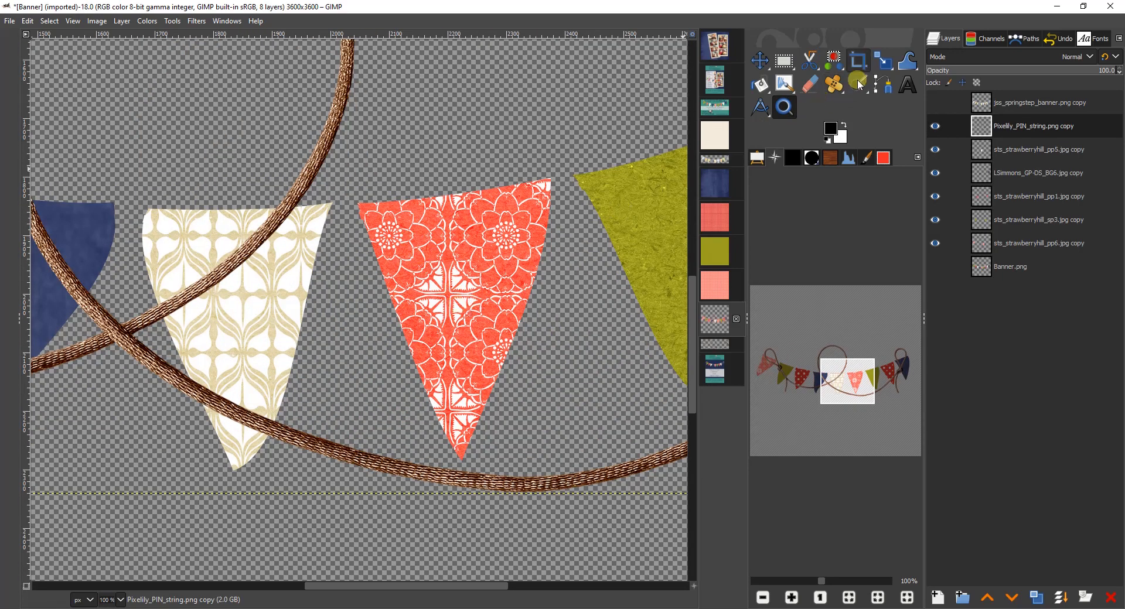
left_click(886, 62)
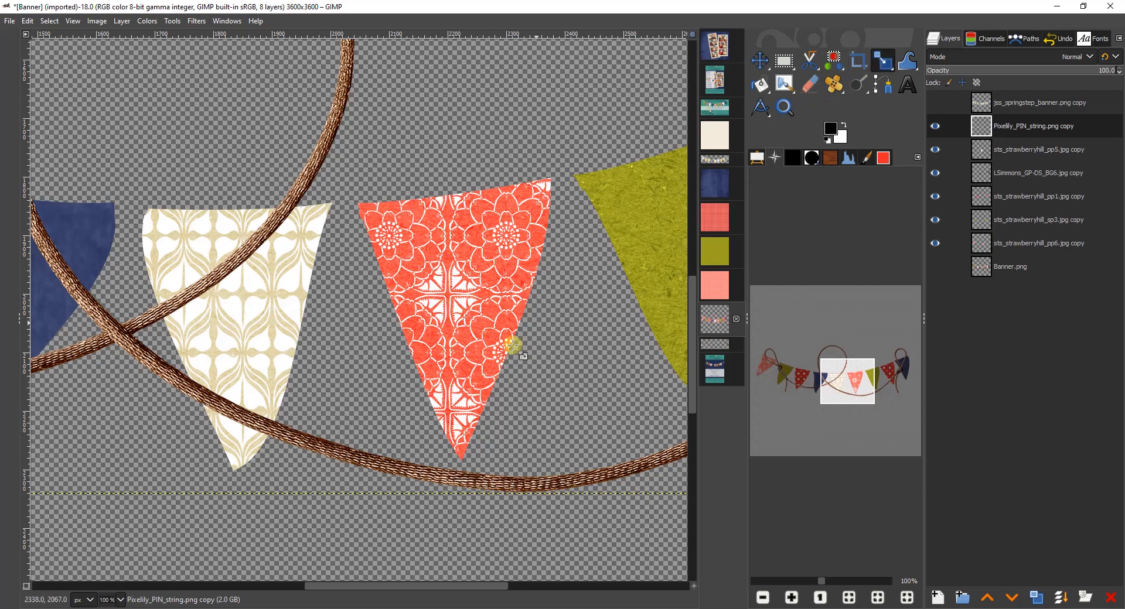
left_click(450, 458)
left_click_drag(623, 465, 88, 234)
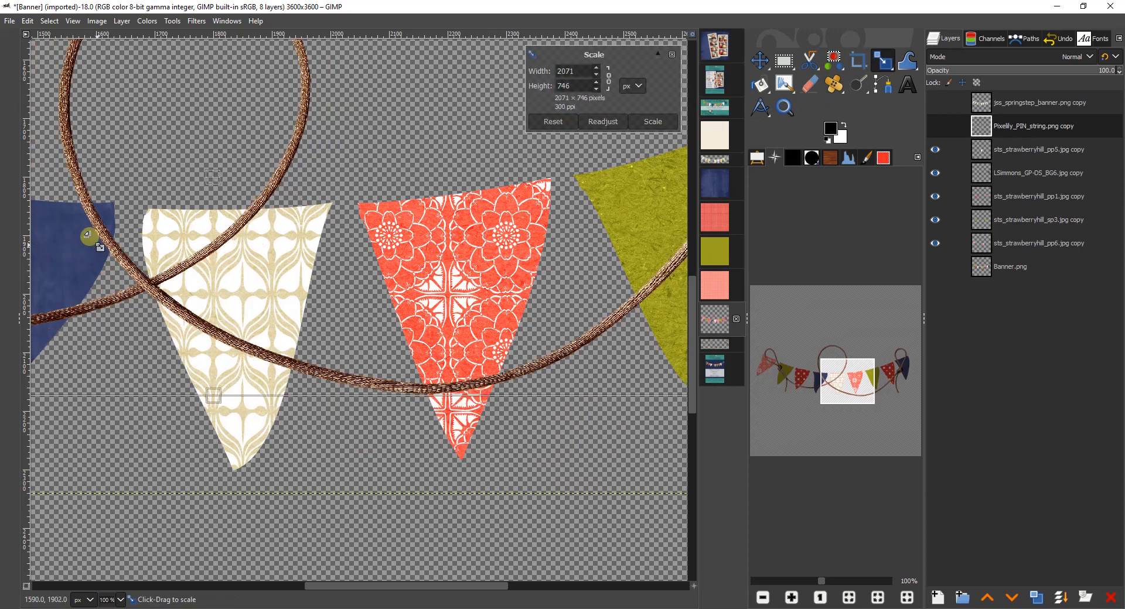
left_click_drag(632, 370, 83, 160)
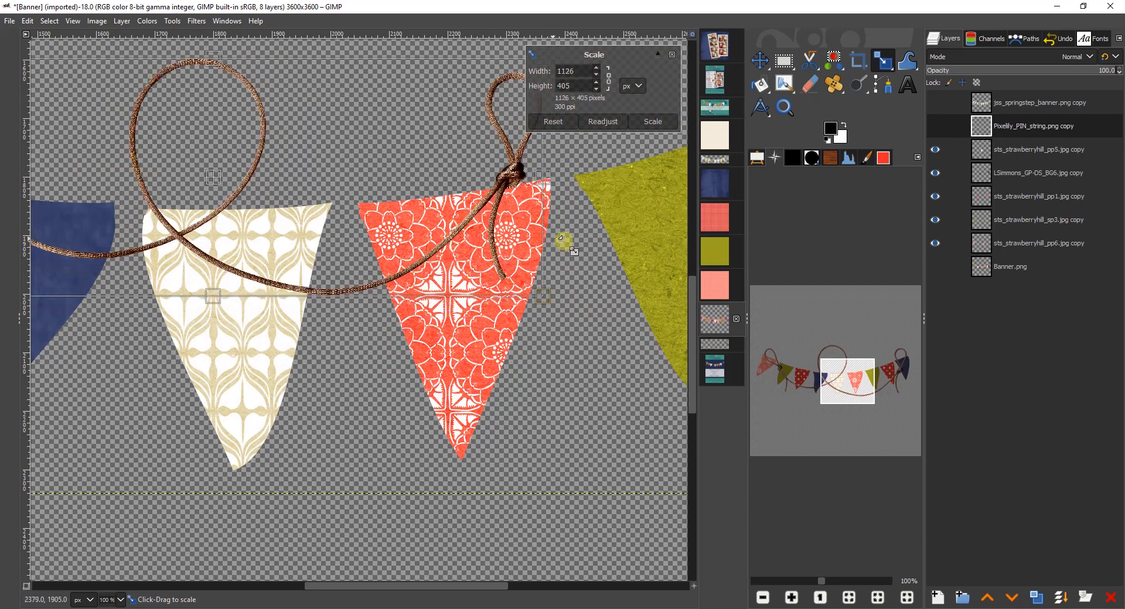
left_click_drag(561, 238, 205, 201)
left_click_drag(349, 216, 272, 196)
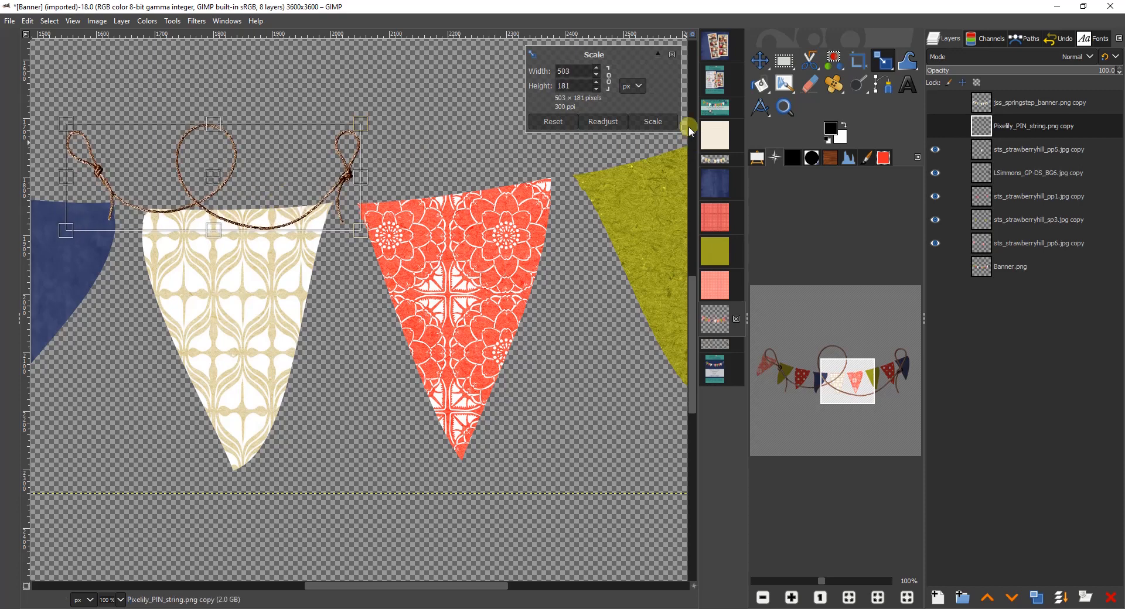
left_click(649, 119)
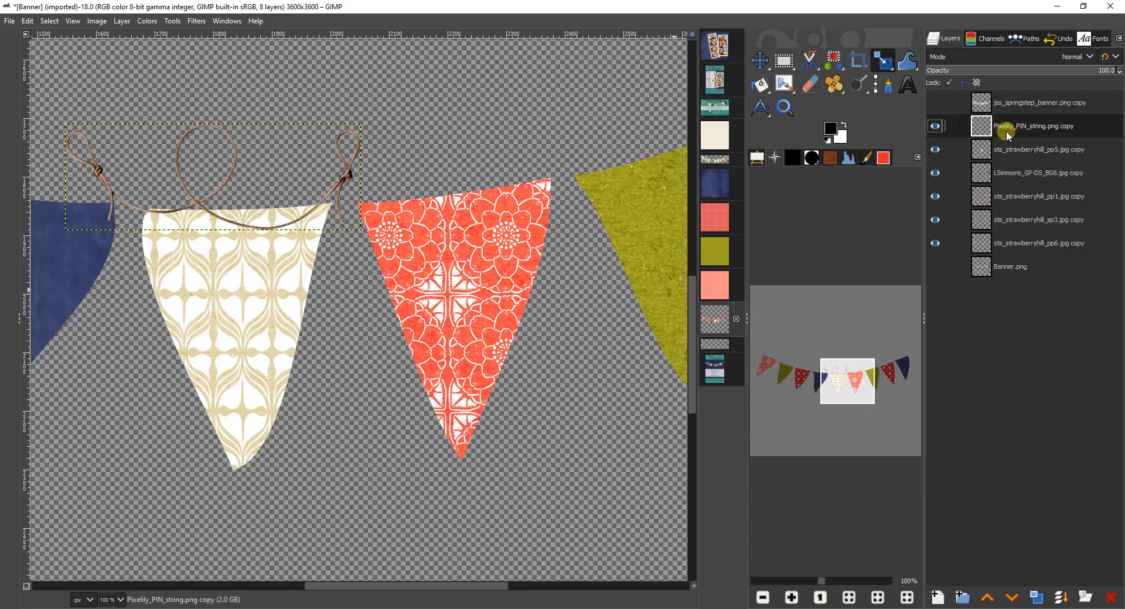
Step: Duplicate the scaled string layer twice and move the topmost copy so its right-hand knot sits at the last blue flag's upper corner
left_click(1038, 604)
left_click(1037, 604)
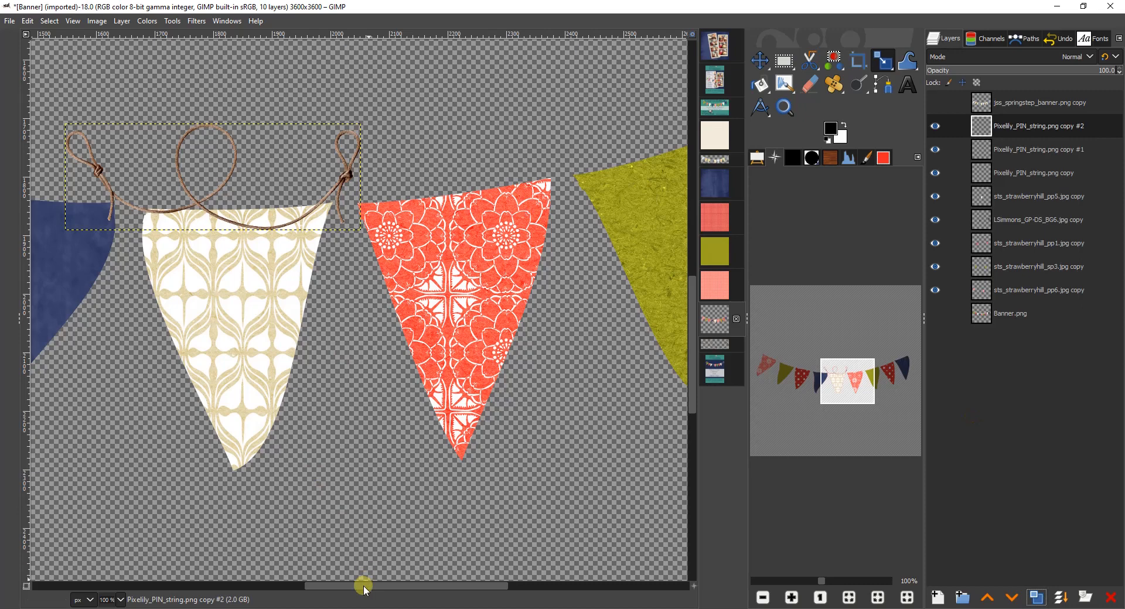
left_click_drag(363, 588, 311, 571)
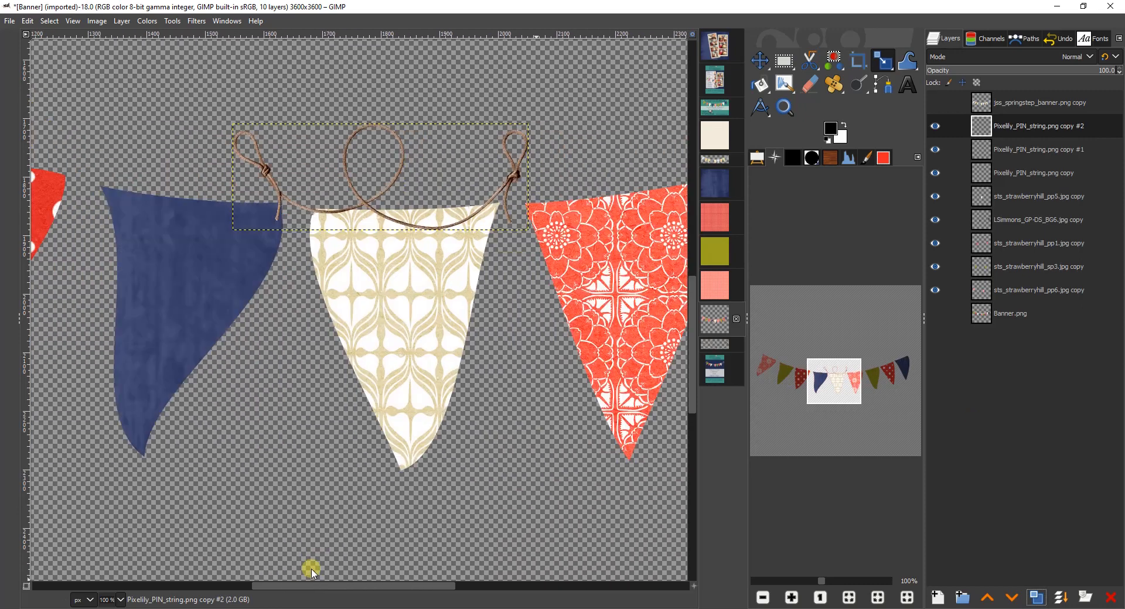
left_click(759, 60)
left_click_drag(514, 174, 667, 171)
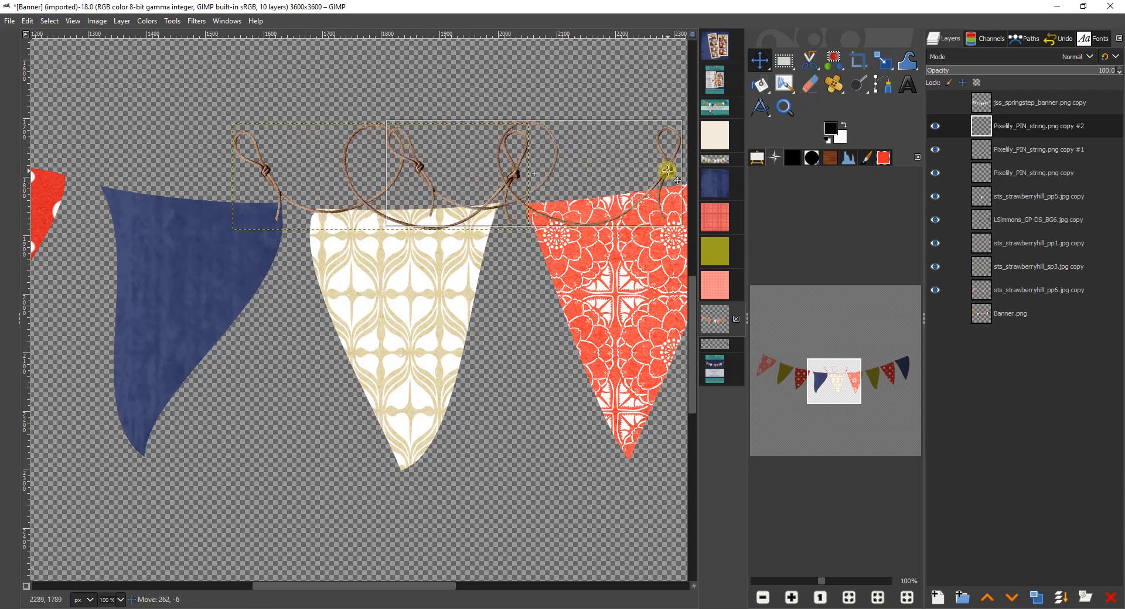
left_click_drag(378, 586, 477, 588)
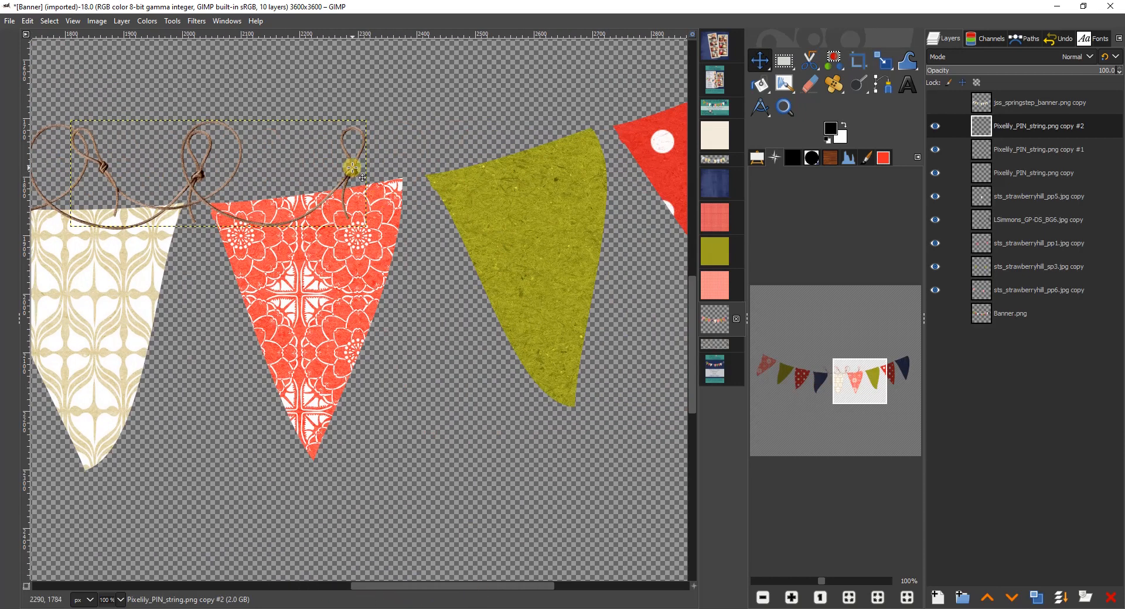
left_click_drag(344, 169, 636, 170)
left_click_drag(510, 590, 667, 604)
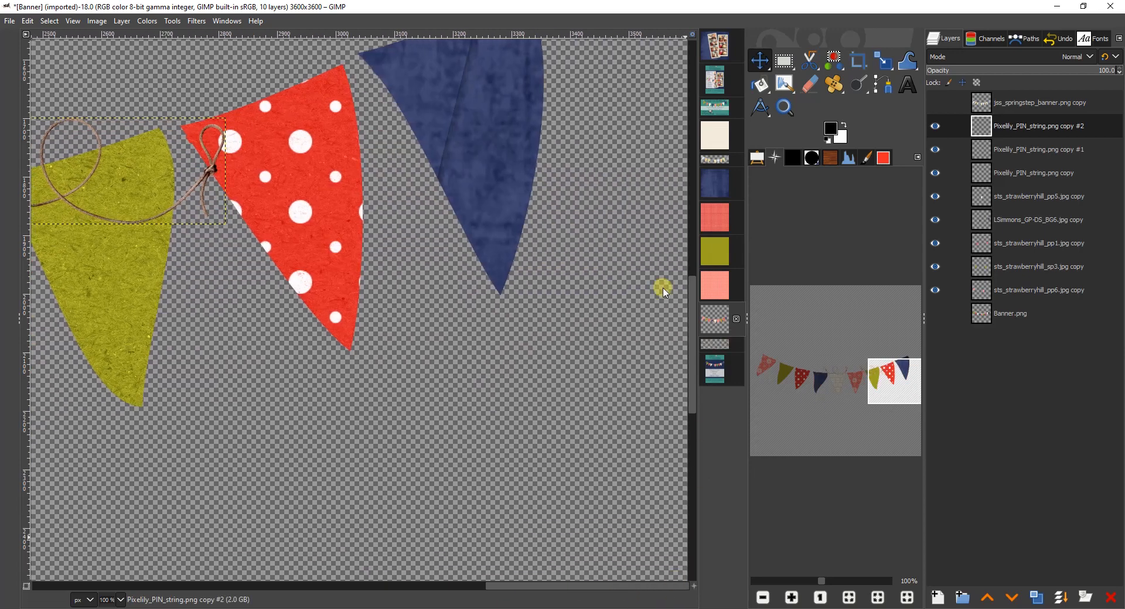
left_click_drag(212, 170, 545, 113)
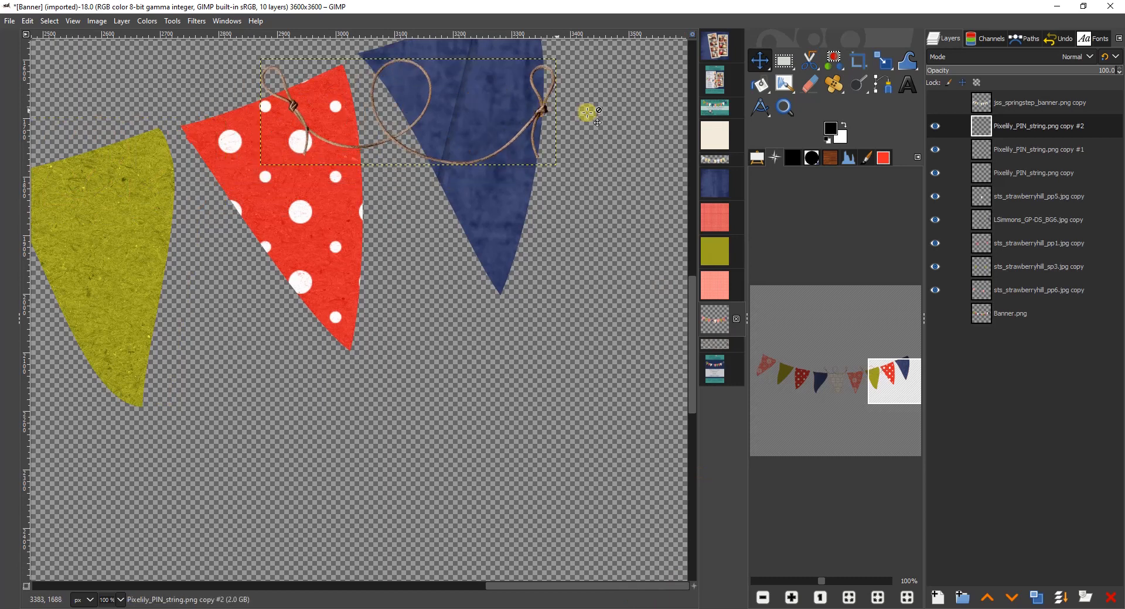
left_click_drag(693, 317, 636, 253)
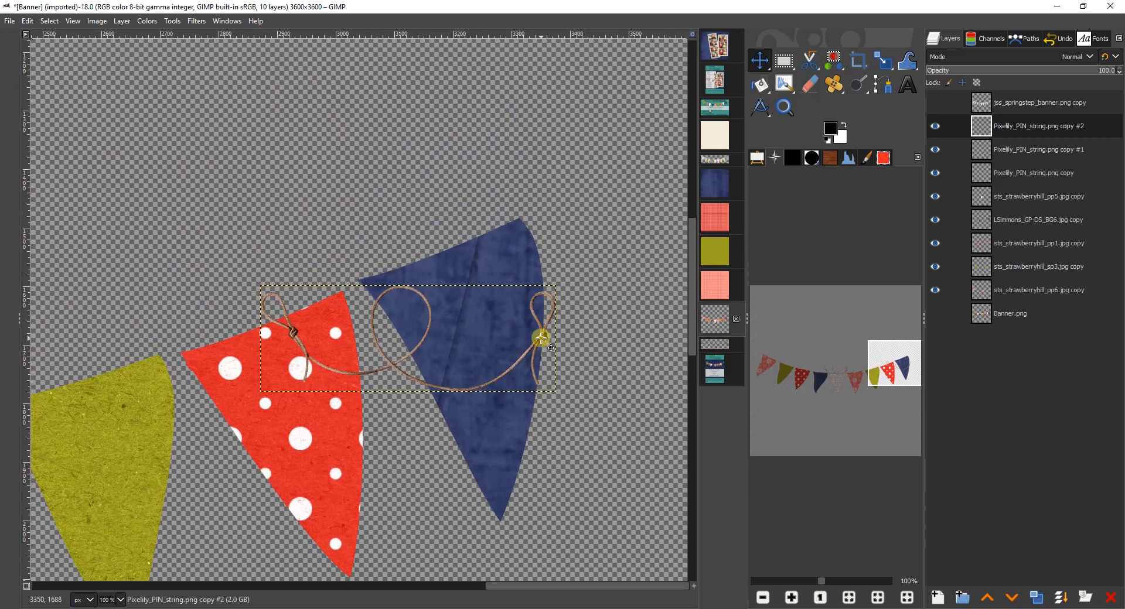
left_click_drag(535, 334, 543, 202)
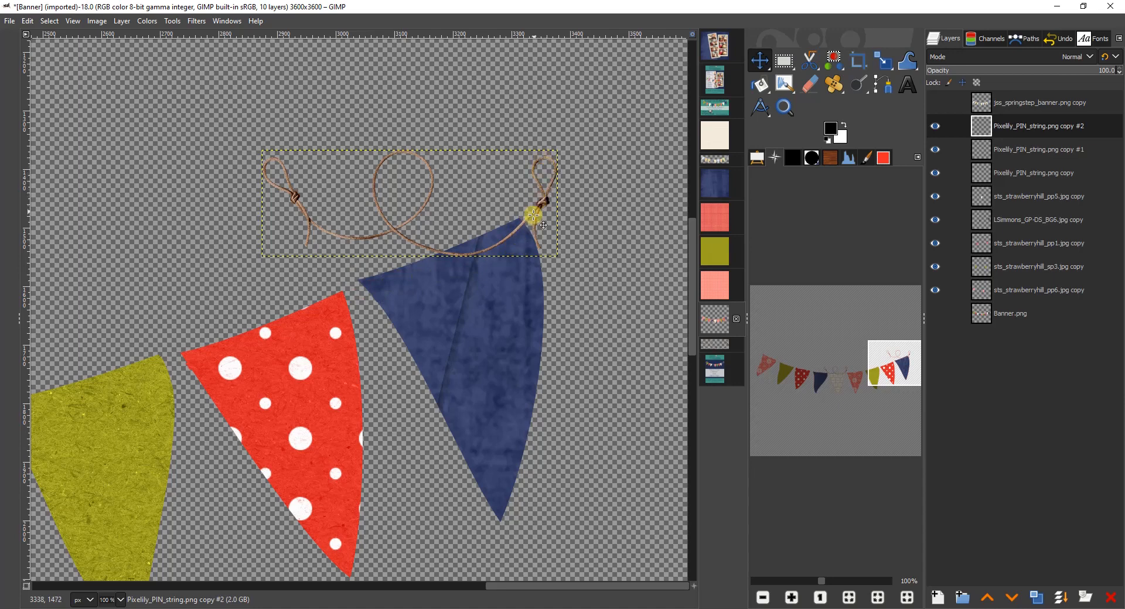
Step: Erase the left knot and the connecting string from the topmost string copy, keeping only the right-hand loop and knot
left_click(809, 84)
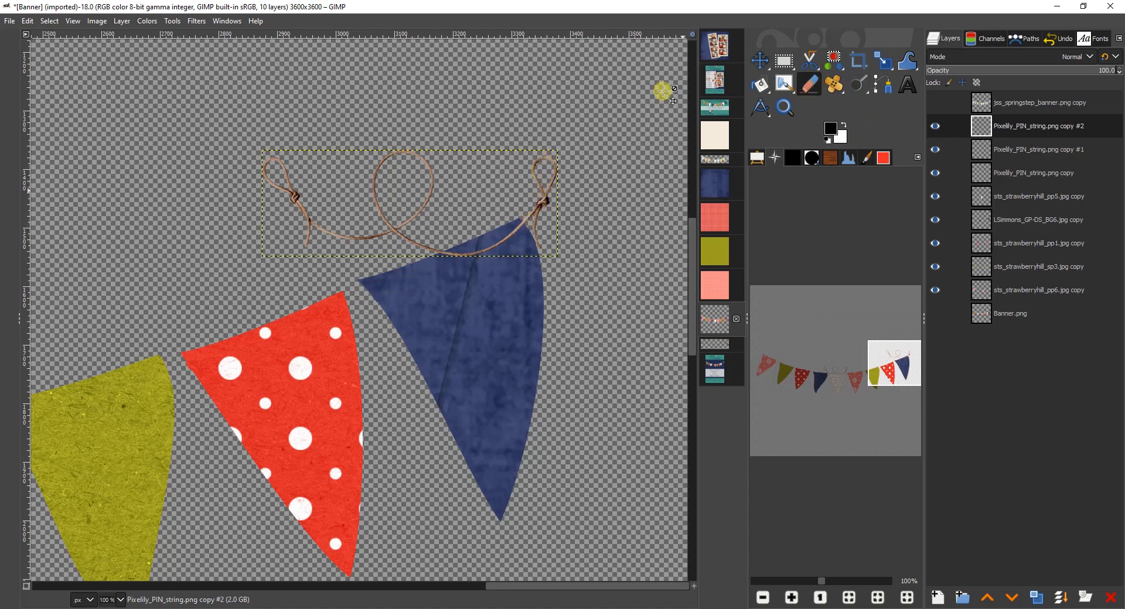
mouse_move(464, 269)
left_mouse_down()
mouse_move(496, 243)
mouse_move(441, 257)
mouse_move(419, 240)
mouse_move(406, 163)
mouse_move(416, 189)
mouse_move(351, 236)
mouse_move(265, 178)
left_mouse_up()
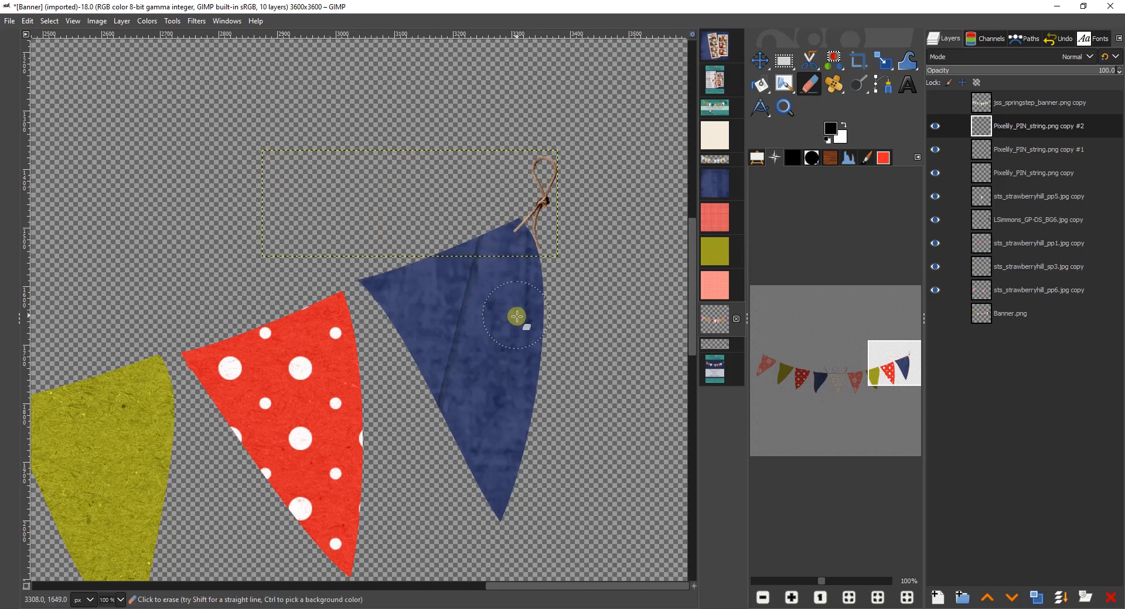
Step: Place string copy #2 beneath the paper flag layers and move copy #1 so its left-hand knot meets the first coral flag's upper corner
left_click_drag(1048, 129, 1041, 294)
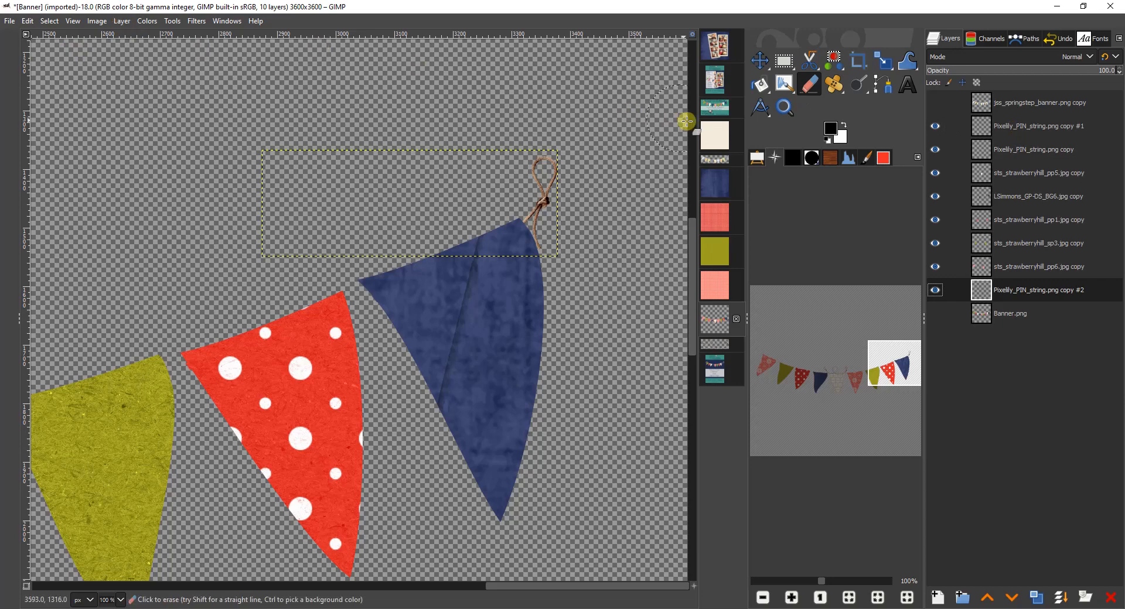
left_click(1010, 126)
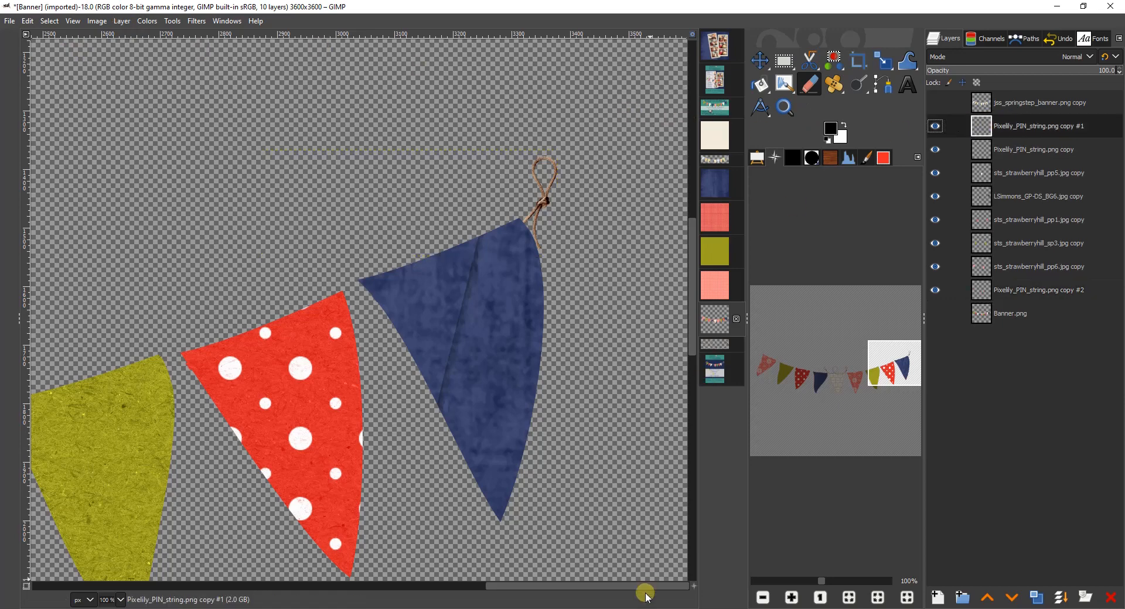
left_click_drag(638, 585, 317, 604)
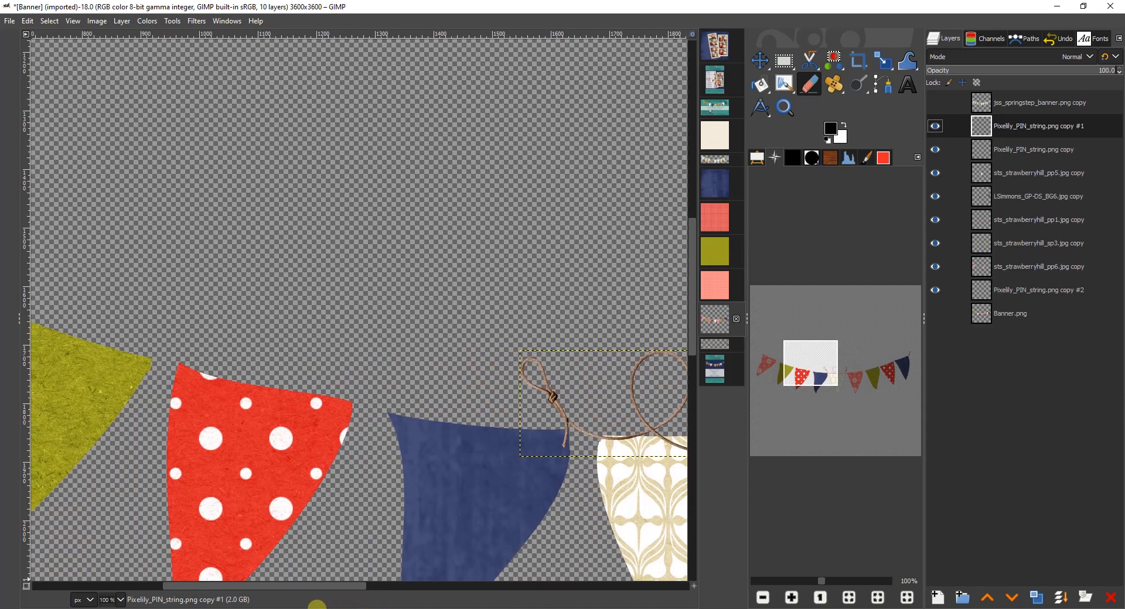
left_click(757, 61)
mouse_move(550, 397)
left_mouse_down()
mouse_move(439, 396)
mouse_move(73, 356)
left_mouse_up()
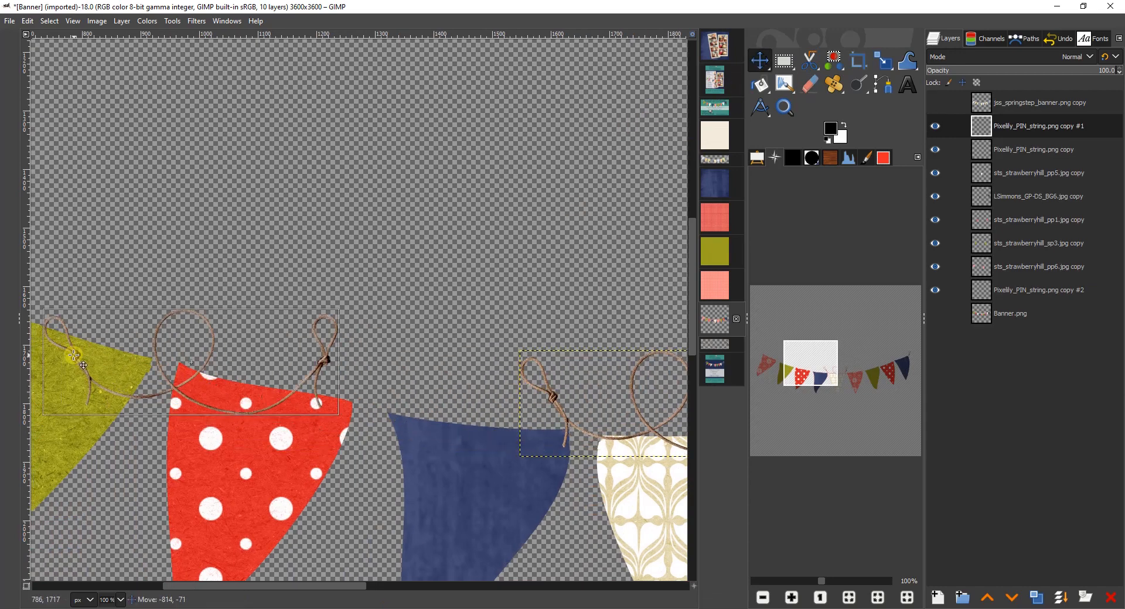
left_click_drag(171, 585, 21, 580)
left_click_drag(497, 360, 179, 190)
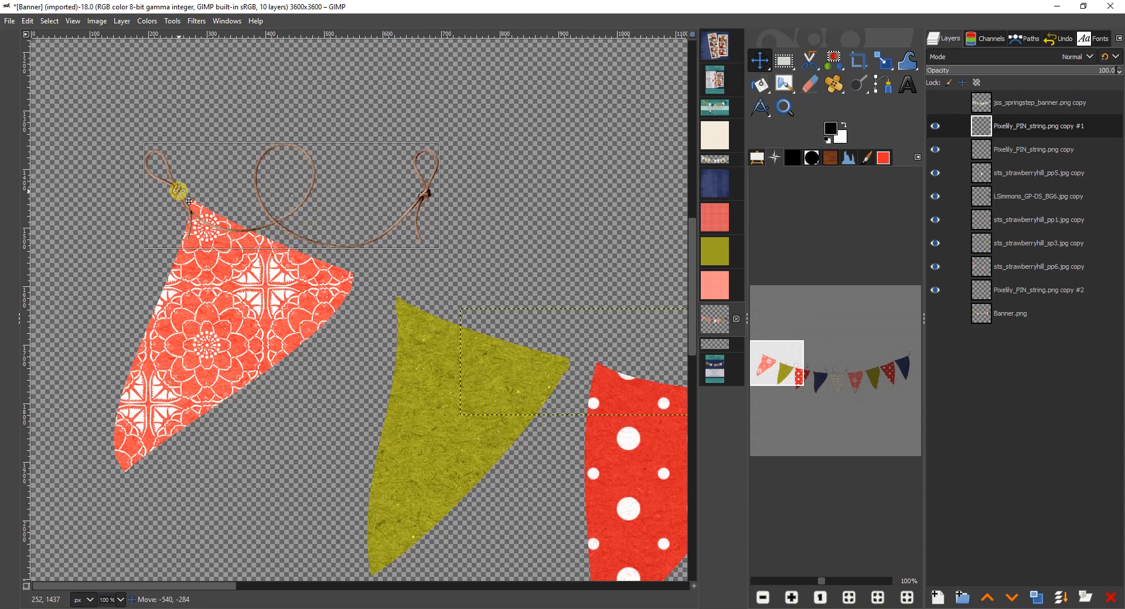
Step: Erase the big loop and right-hand knot from string copy #1, and place that layer beneath the sts_strawberryhill_pp6.jpg copy layer
left_click(809, 84)
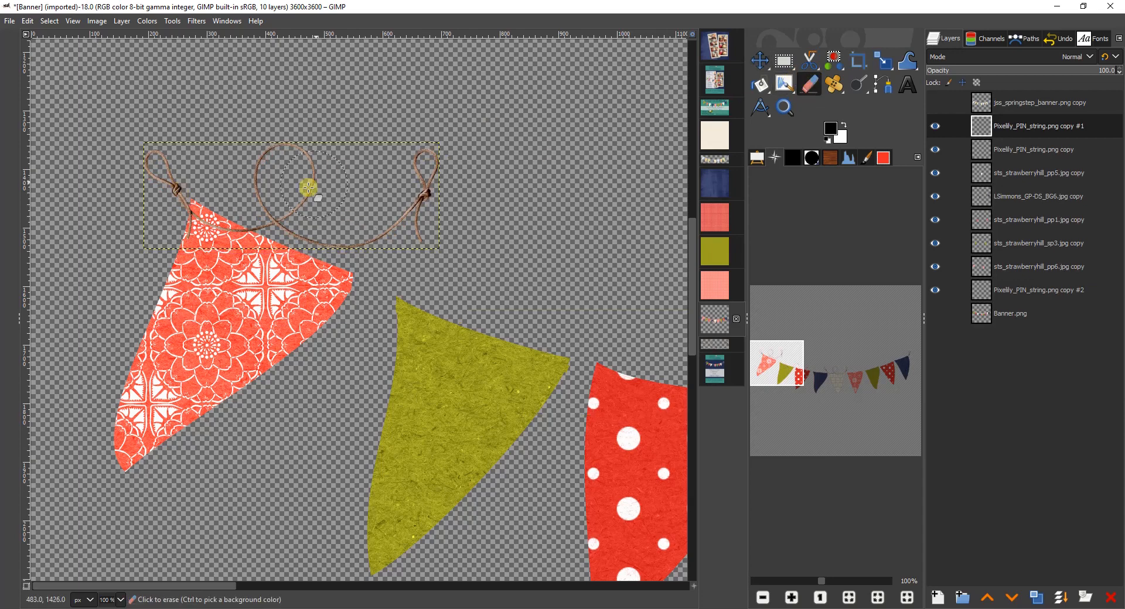
mouse_move(232, 221)
left_mouse_down()
mouse_move(257, 224)
mouse_move(267, 172)
mouse_move(300, 149)
mouse_move(290, 199)
mouse_move(312, 229)
mouse_move(383, 221)
mouse_move(437, 172)
mouse_move(421, 222)
mouse_move(430, 248)
left_mouse_up()
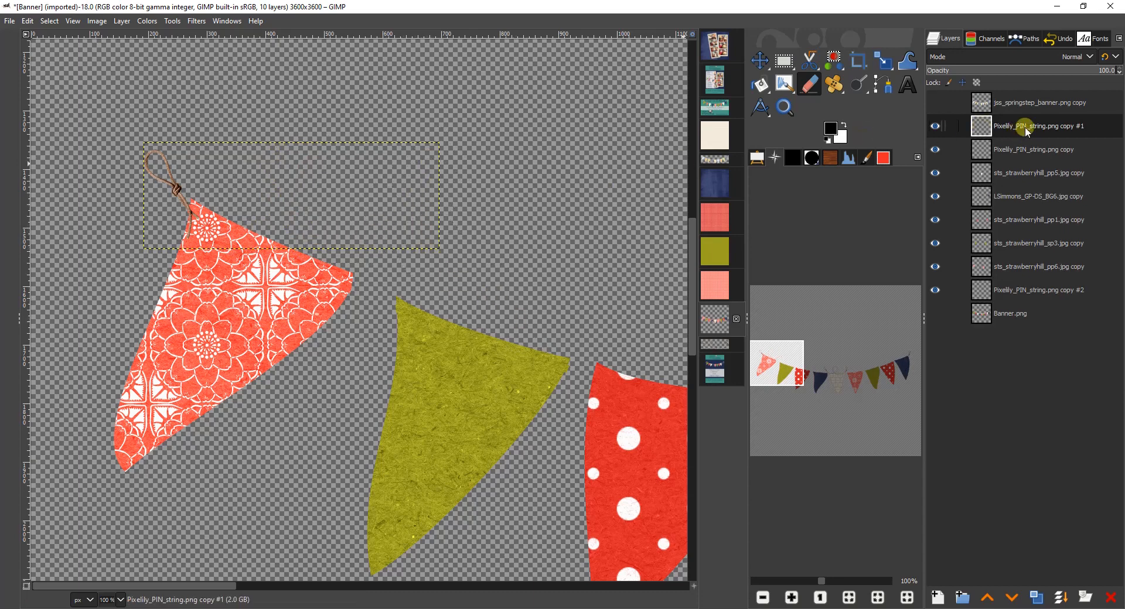
left_click_drag(1025, 130, 1030, 277)
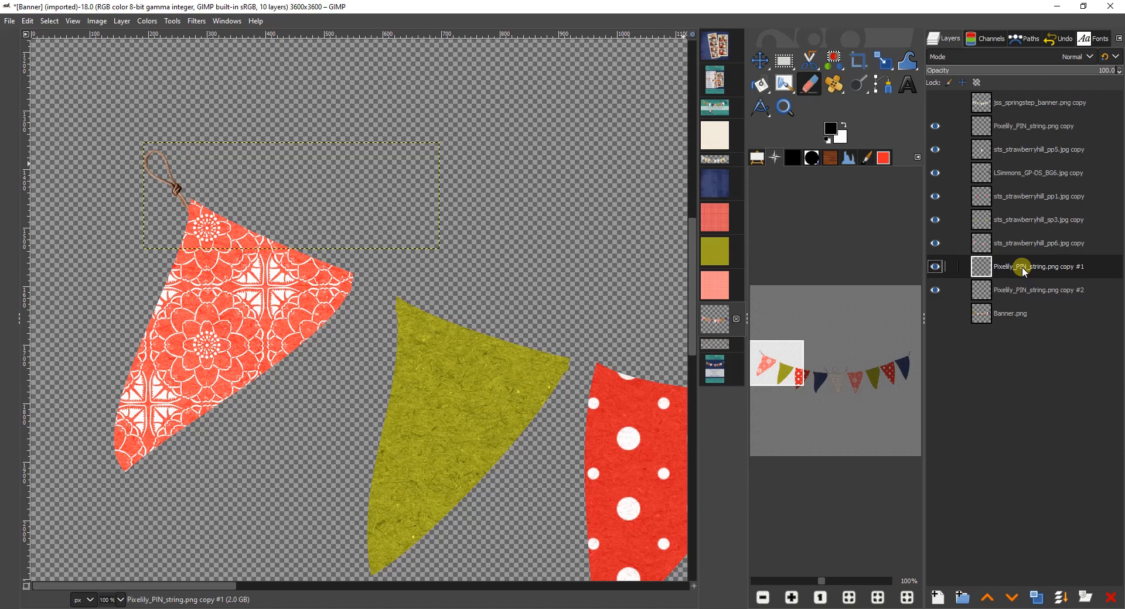
Step: Duplicate string copy #1 and place the duplicate just above the sts_strawberryhill_pp6.jpg copy layer
right_click(1021, 266)
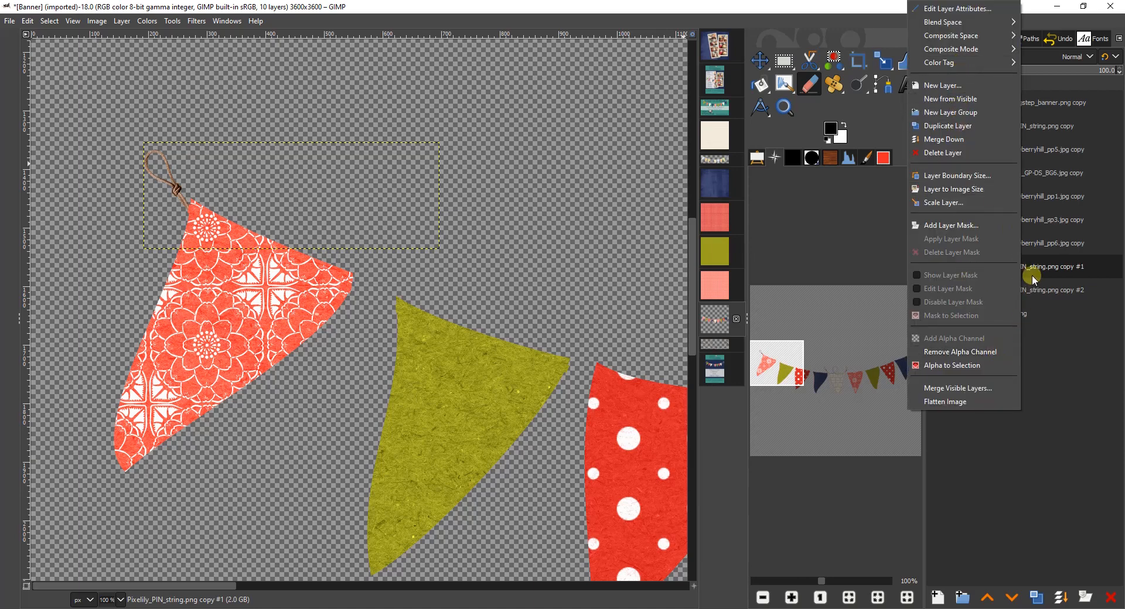
key("Escape")
left_click(1036, 597)
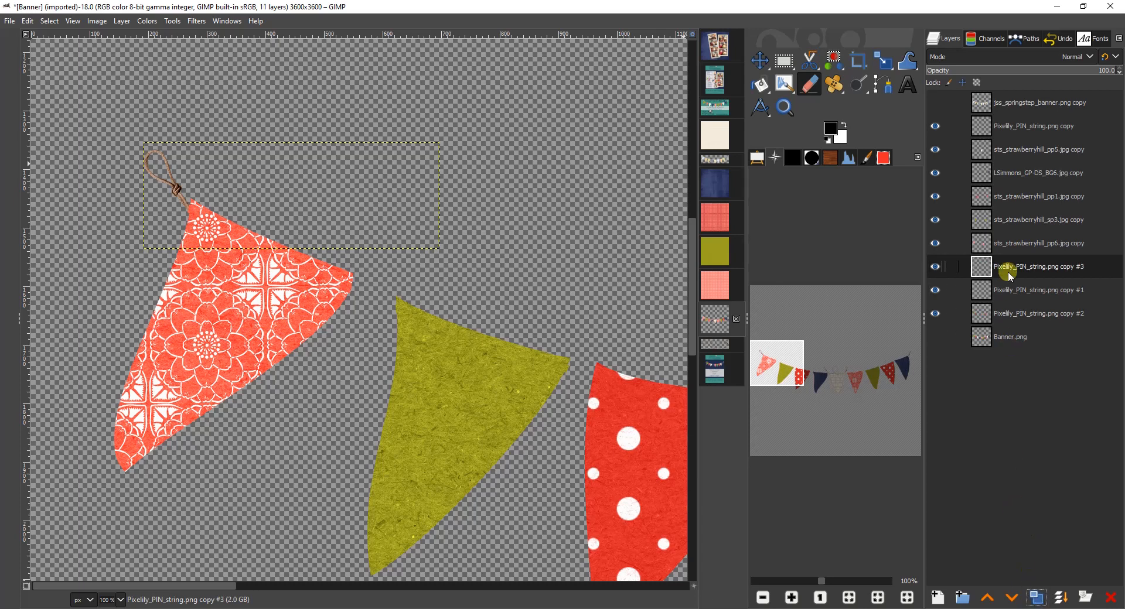
left_click_drag(1011, 273, 1002, 226)
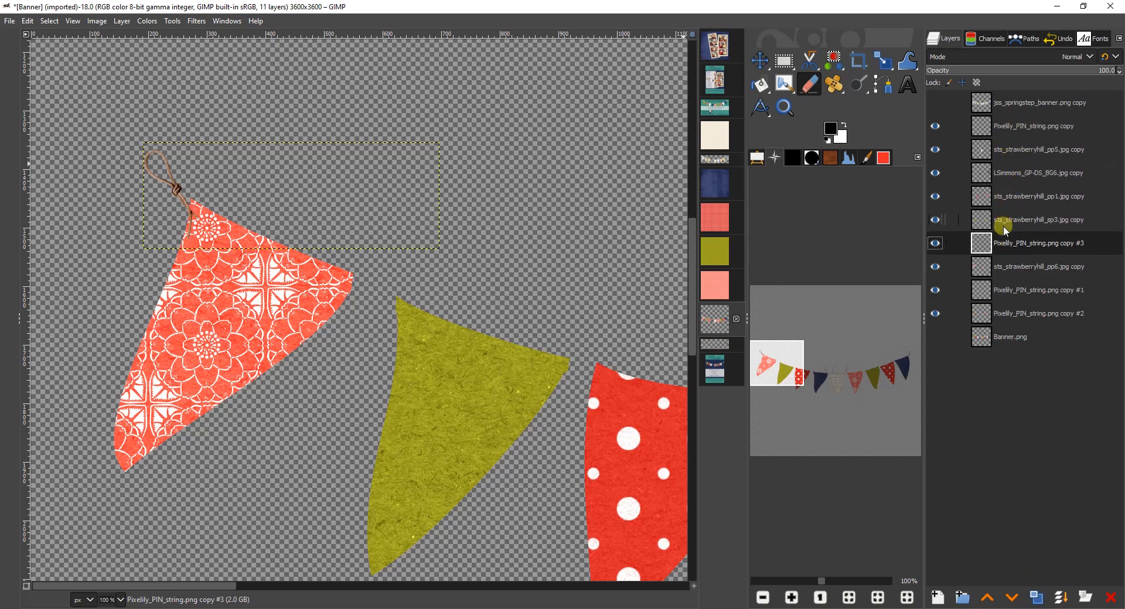
Step: On the duplicated knot layer above the coral flag, erase the short string tail that pokes over the flag's patterned face
left_click(784, 107)
left_click(176, 182)
left_click(188, 311)
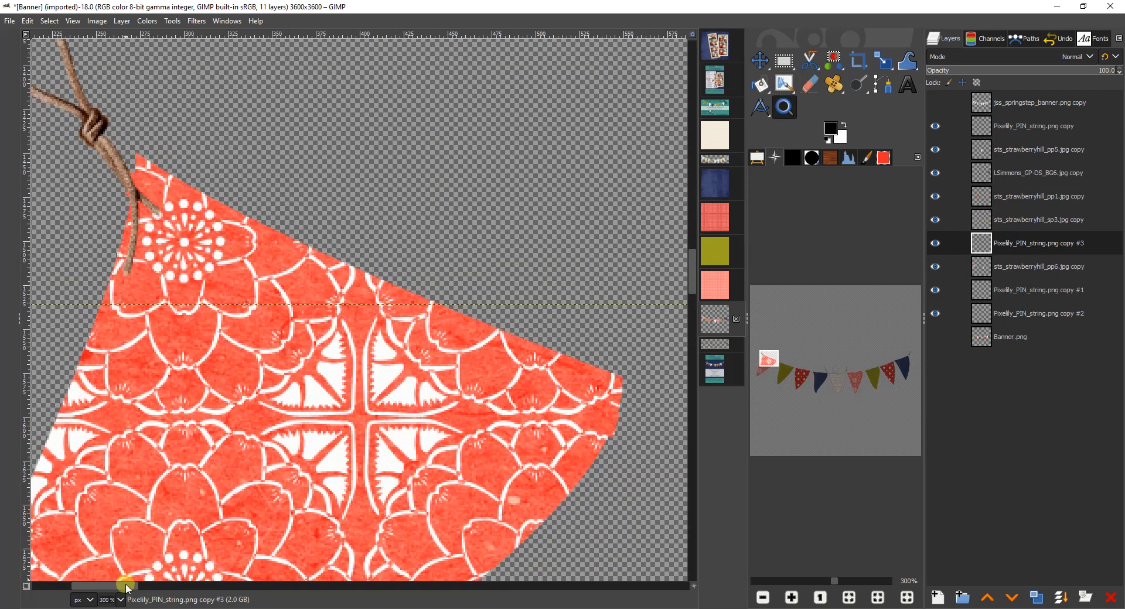
mouse_move(126, 586)
left_mouse_down()
mouse_move(82, 583)
mouse_move(106, 586)
left_mouse_up()
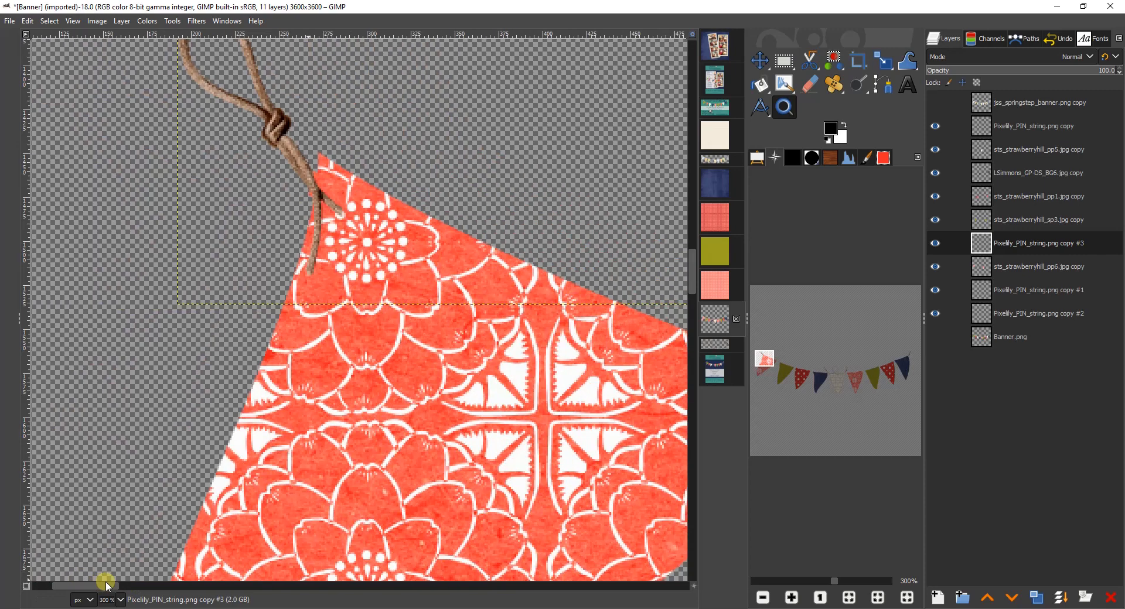
left_click_drag(694, 275, 677, 251)
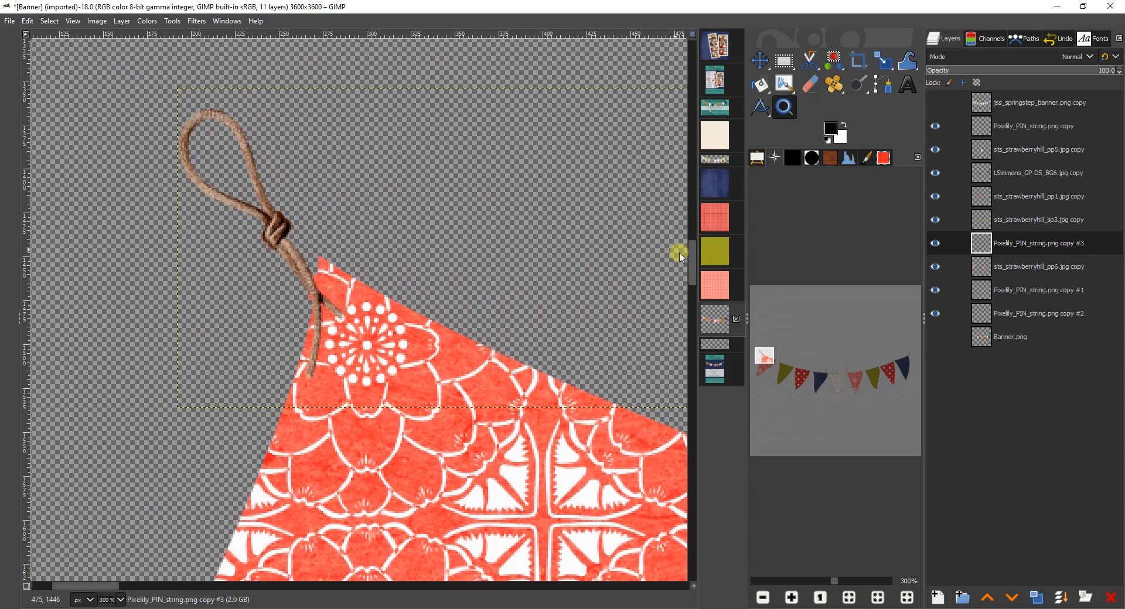
left_click(936, 242)
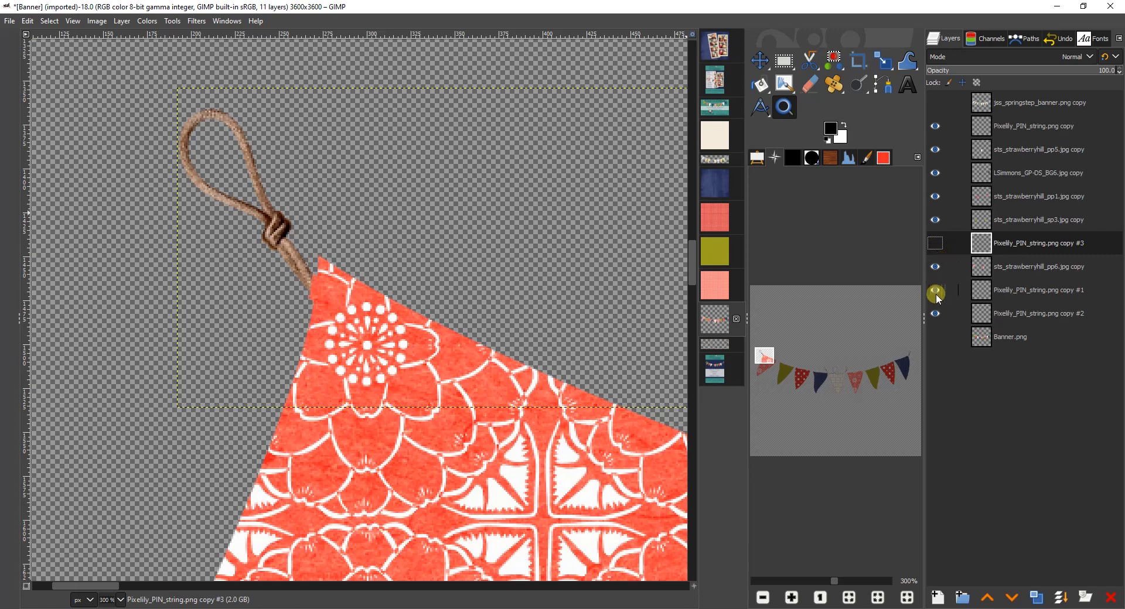
left_click(935, 291)
left_click(935, 291)
left_click(935, 243)
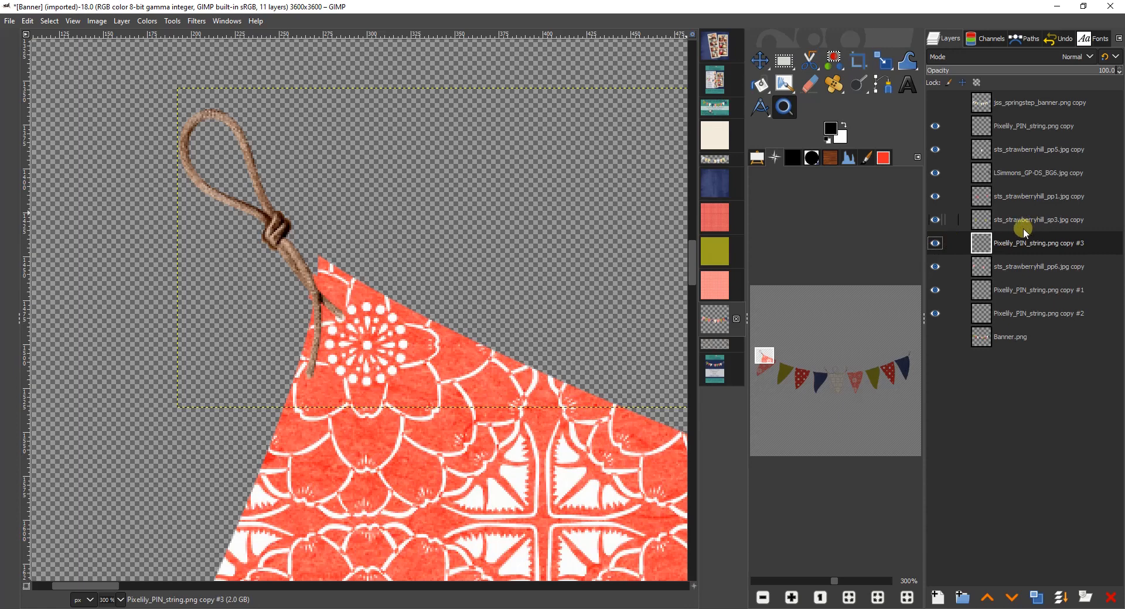
left_click(813, 83)
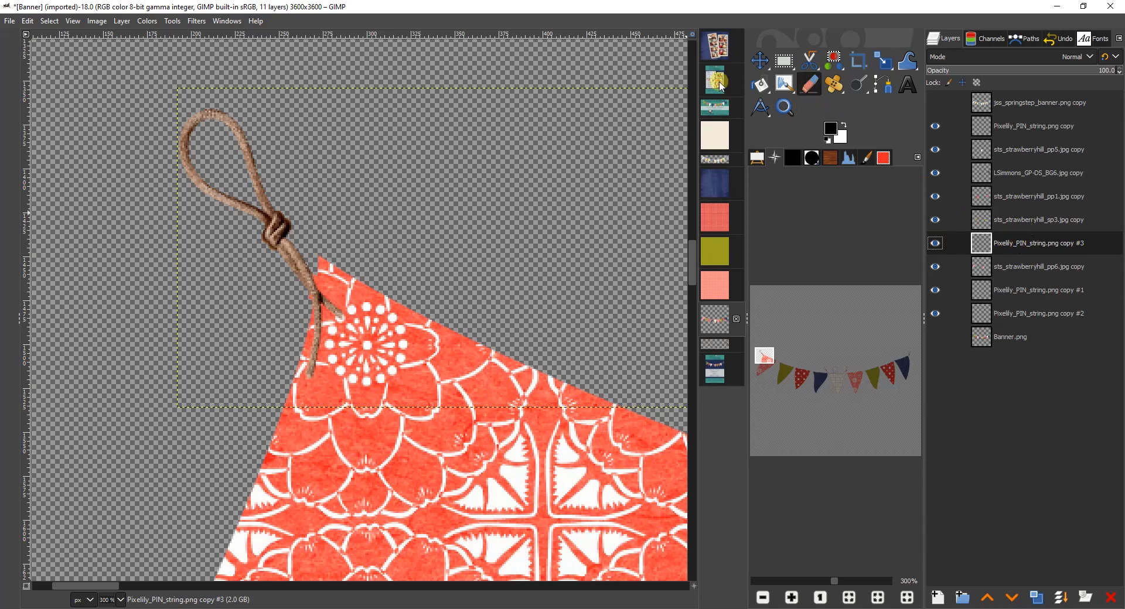
left_click(421, 291)
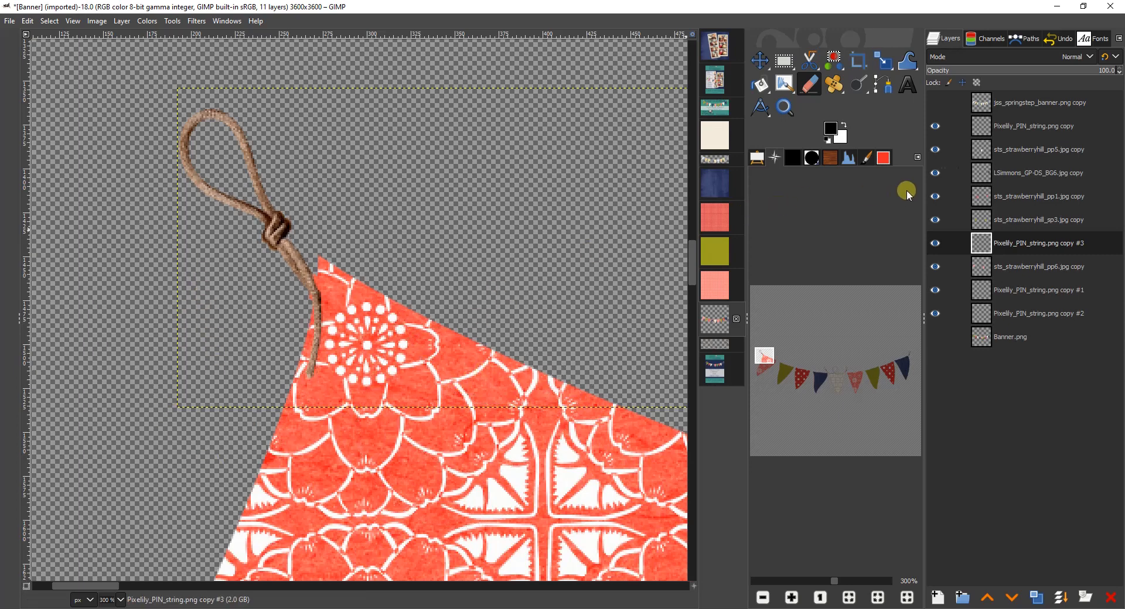
Step: Select the sts_strawberryhill_pp6.jpg copy layer and check the coral flag's corner with both knot layers hidden and shown again
left_click(1006, 269)
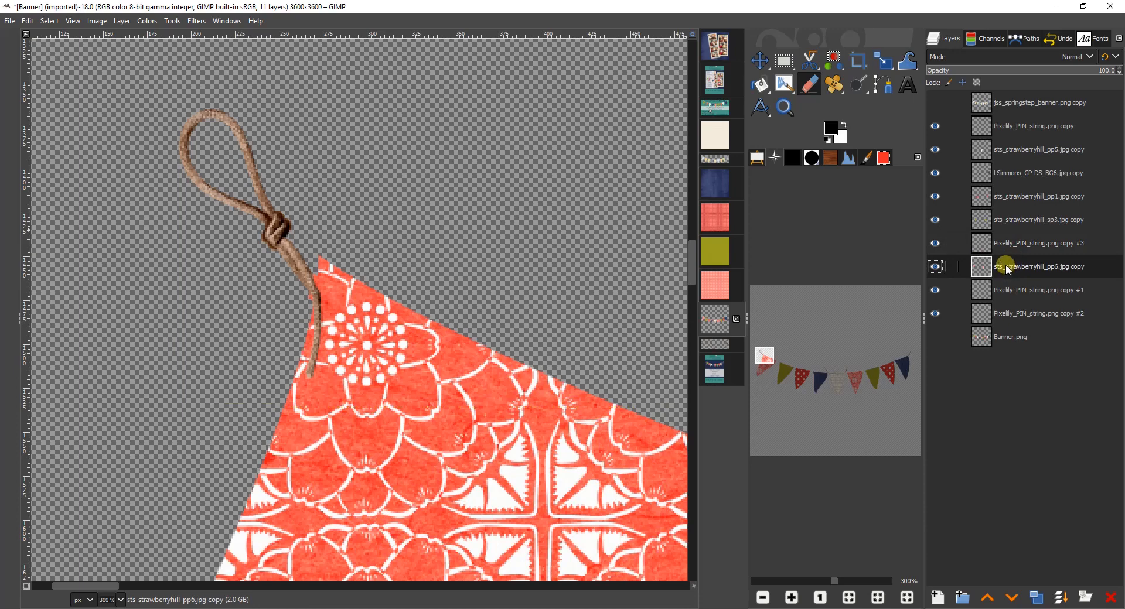
left_click(936, 244)
left_click(937, 291)
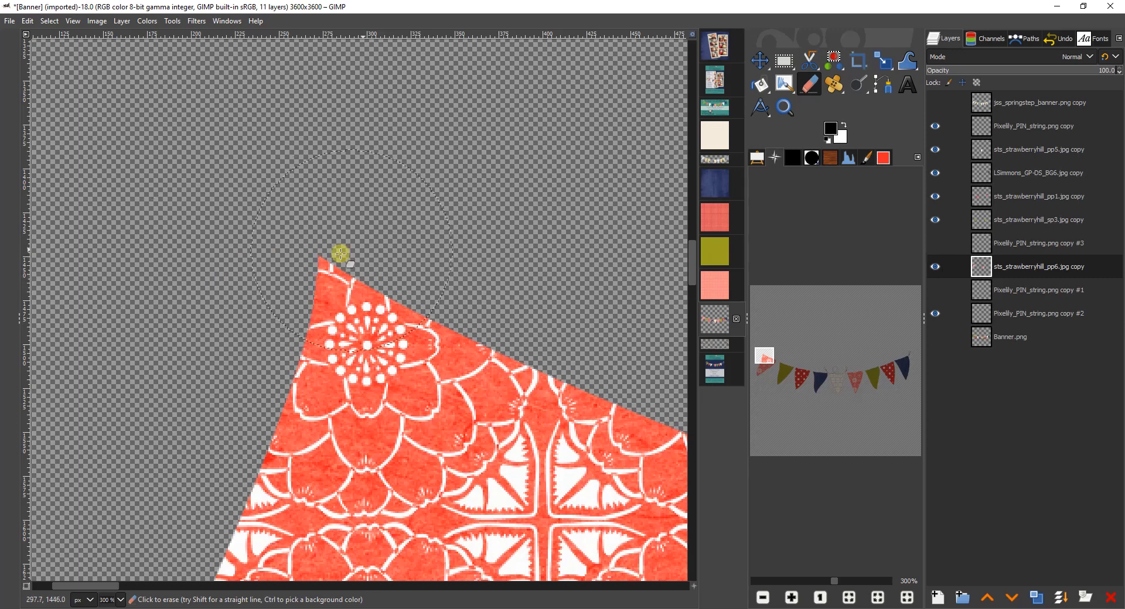
left_click(935, 243)
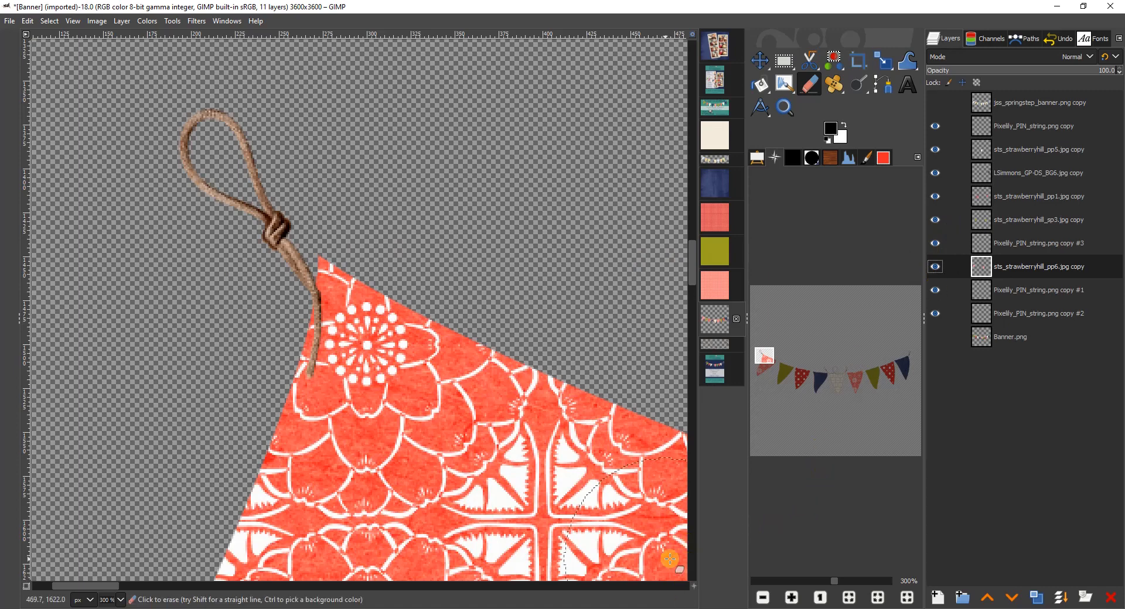
Step: Move the remaining full string copy so it spans the gap between the blue flag and the cream flag
left_click_drag(105, 584, 170, 594)
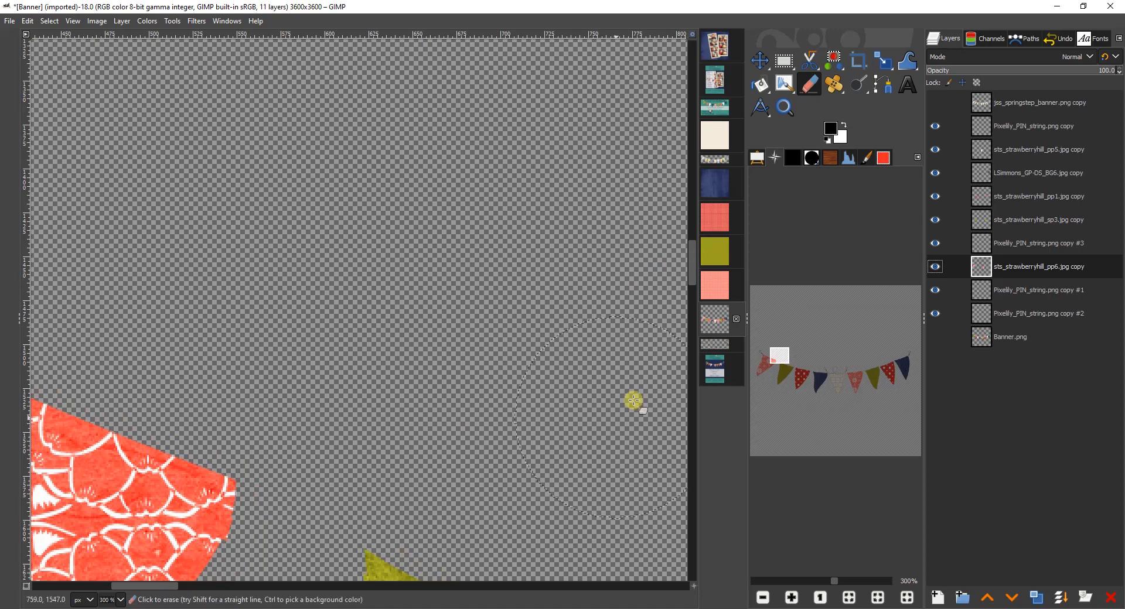
left_click(763, 597)
left_click(763, 598)
left_click(763, 597)
left_click(763, 597)
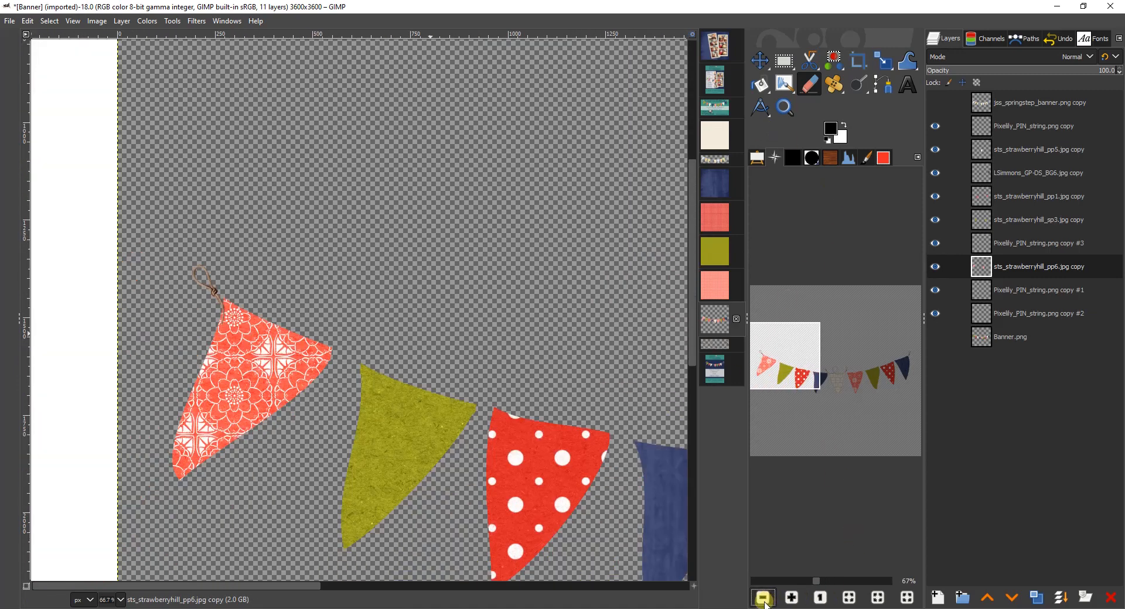
left_click_drag(275, 585, 340, 585)
left_click(759, 60)
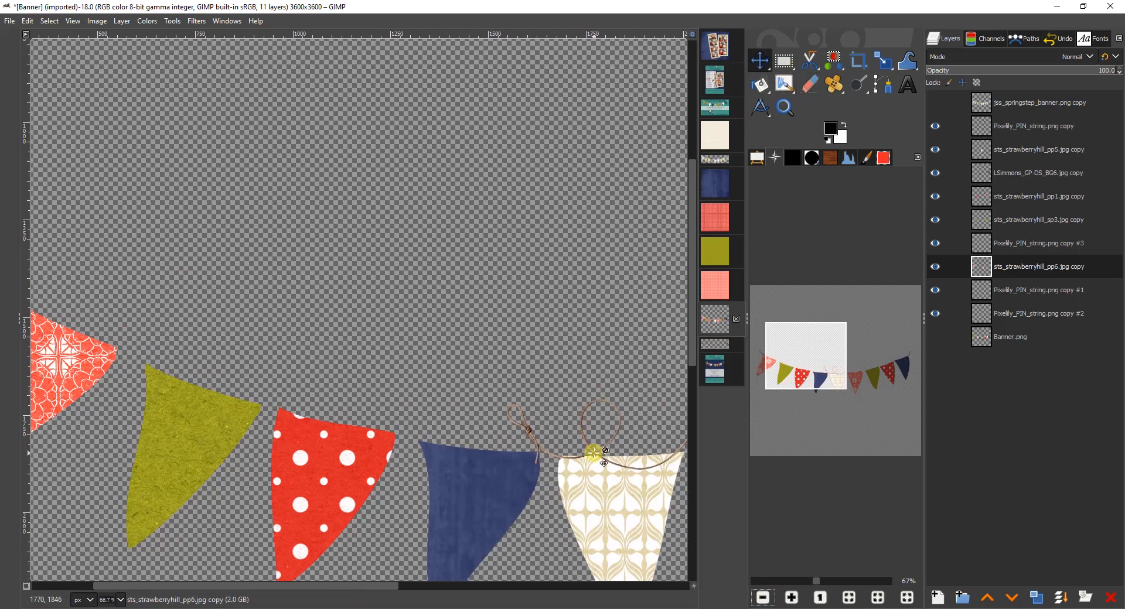
left_click_drag(594, 452, 516, 446)
Step: Rotate the full string copy slightly counterclockwise so its curve follows the gap between the blue and cream flags
left_click(886, 63)
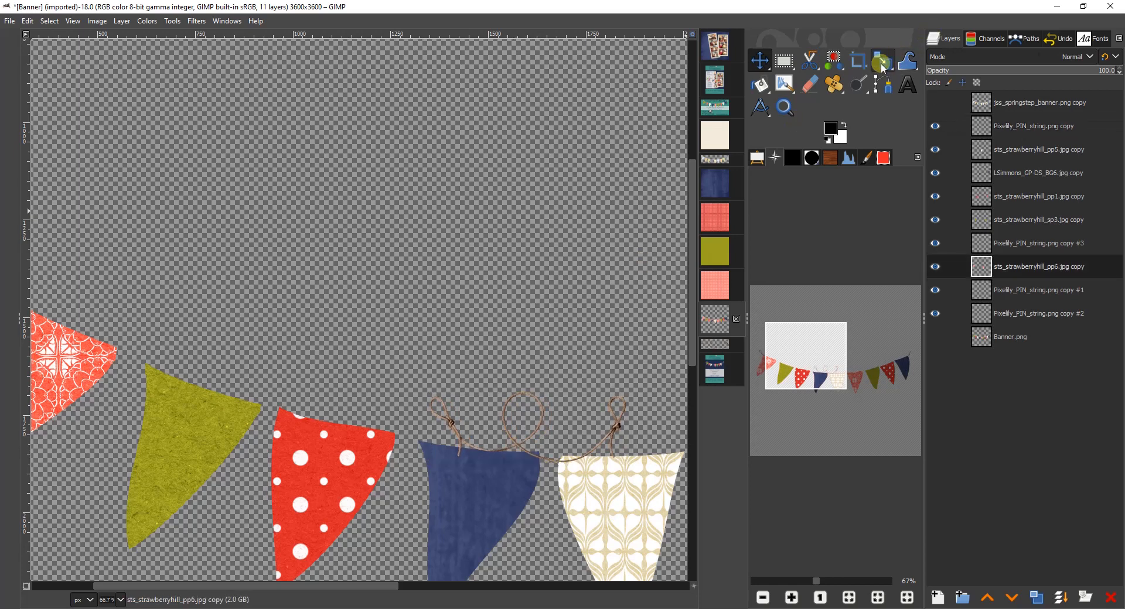
left_click(883, 67)
left_click(949, 64)
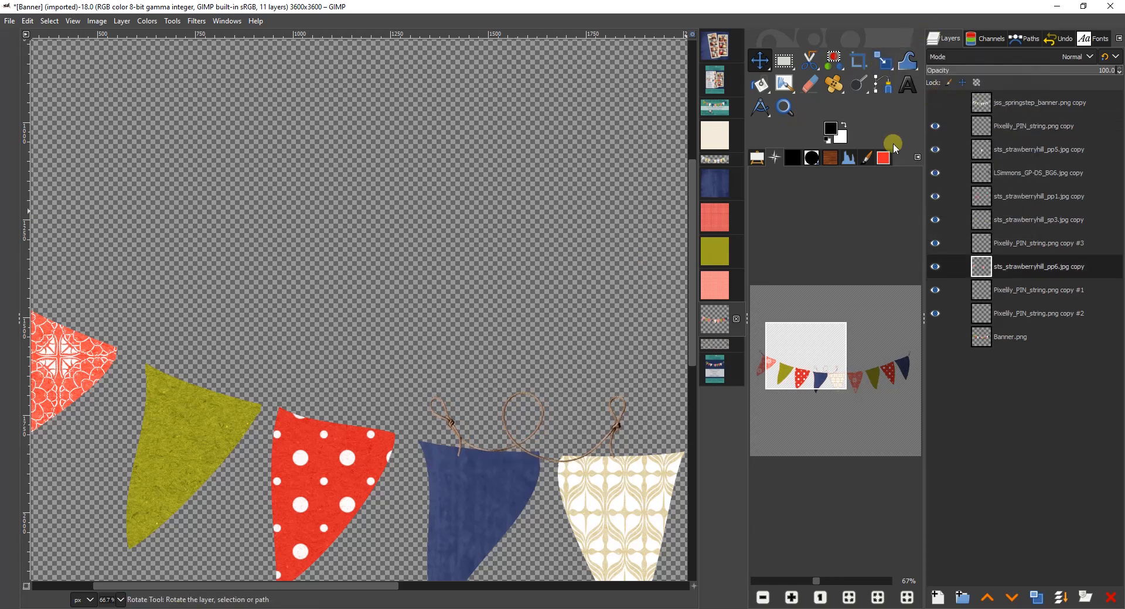
left_click(618, 426)
left_click_drag(610, 432, 615, 410)
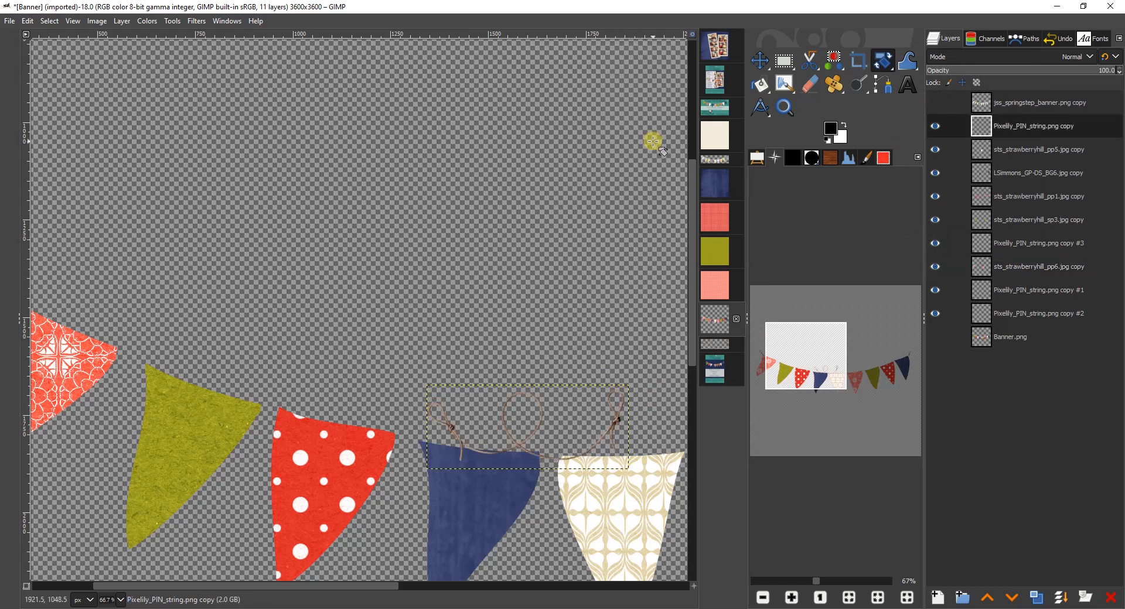
Step: Duplicate the rotated Pixelily_PIN_string.png copy layer at the gap between the blue and cream flags
left_click(779, 110)
left_click(546, 467)
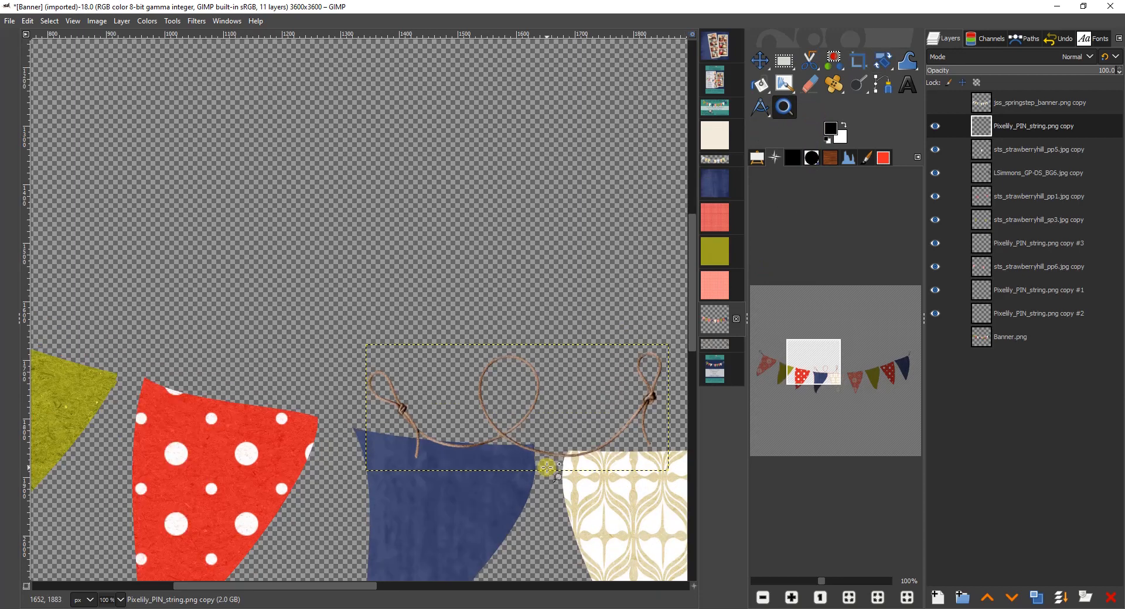
left_click(546, 467)
left_click(545, 466)
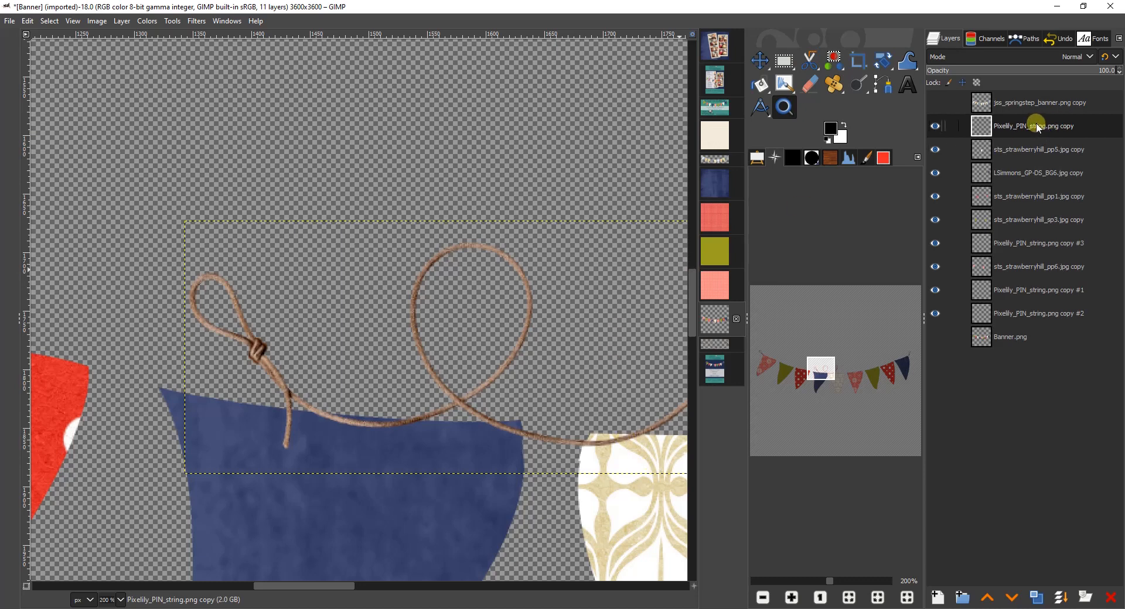
left_click(1036, 598)
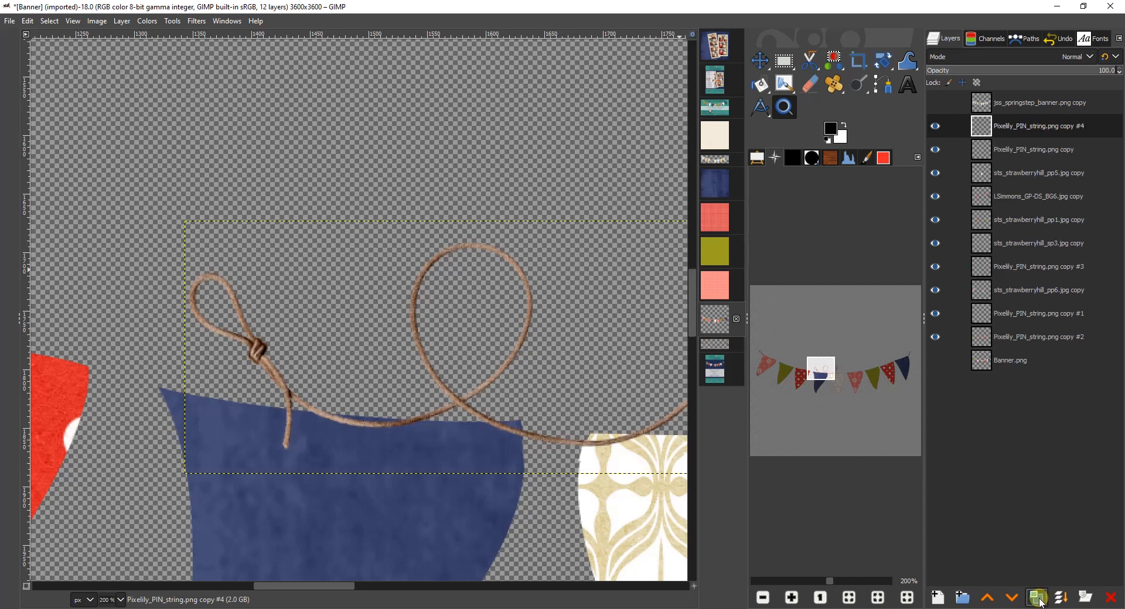
Step: With the original string hidden, erase copy #4 down to the short piece bridging the blue and cream flags, and place it beneath the flag layers
left_click(807, 88)
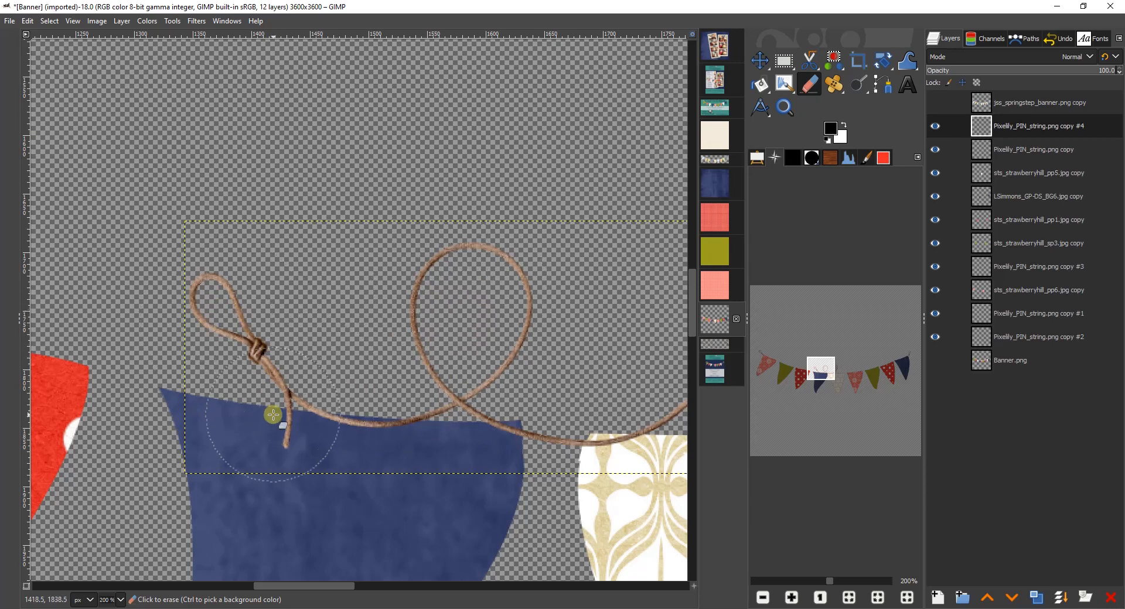
left_click(935, 150)
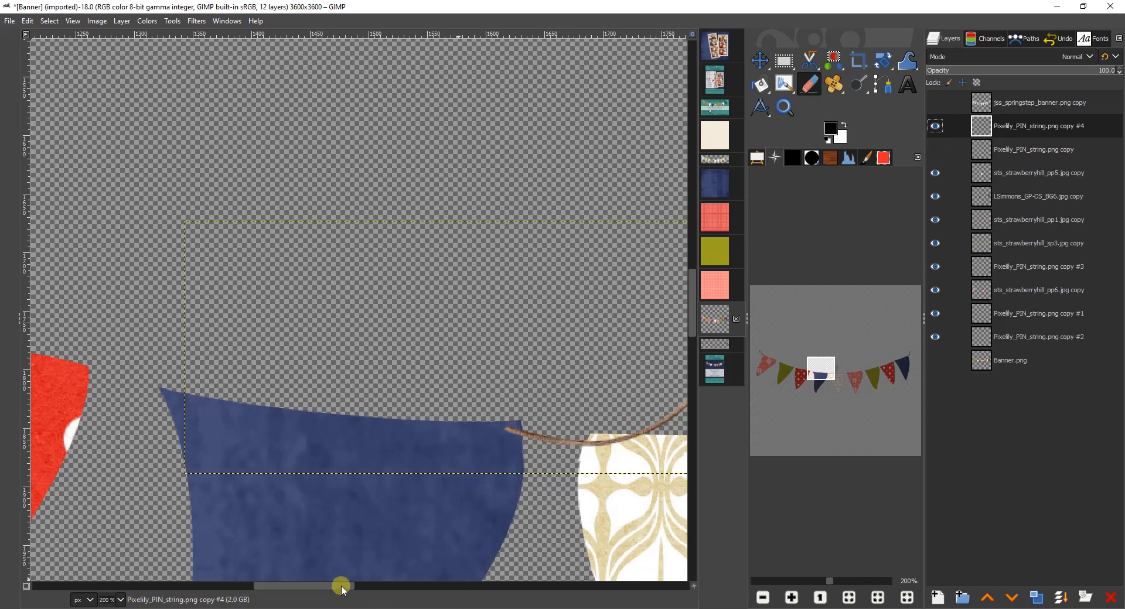
left_click_drag(342, 588, 388, 587)
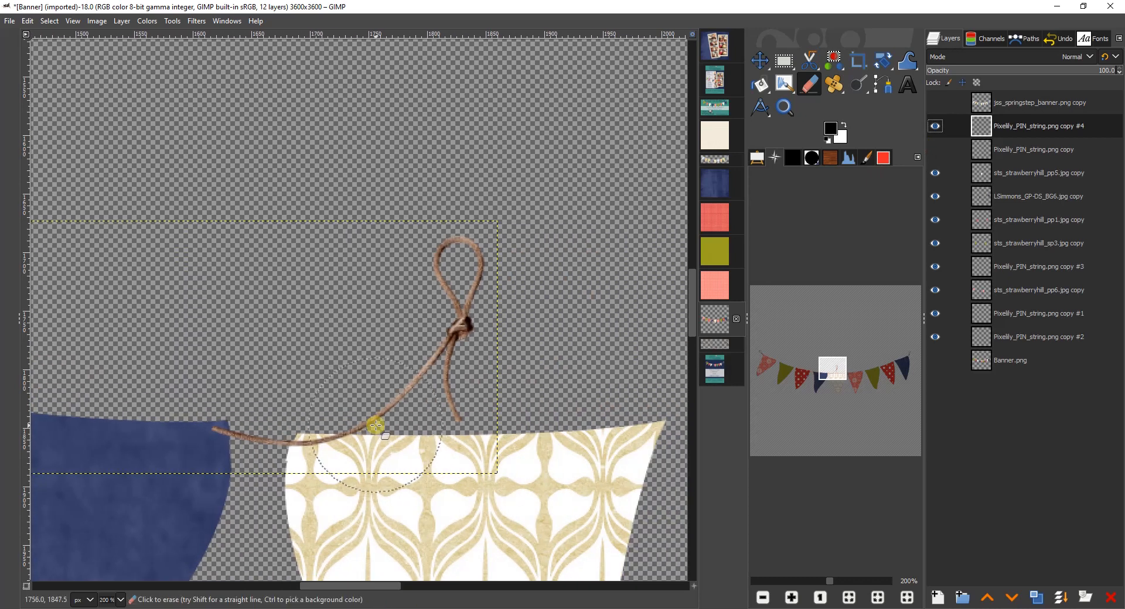
mouse_move(376, 426)
left_mouse_down()
mouse_move(427, 382)
mouse_move(454, 292)
left_mouse_up()
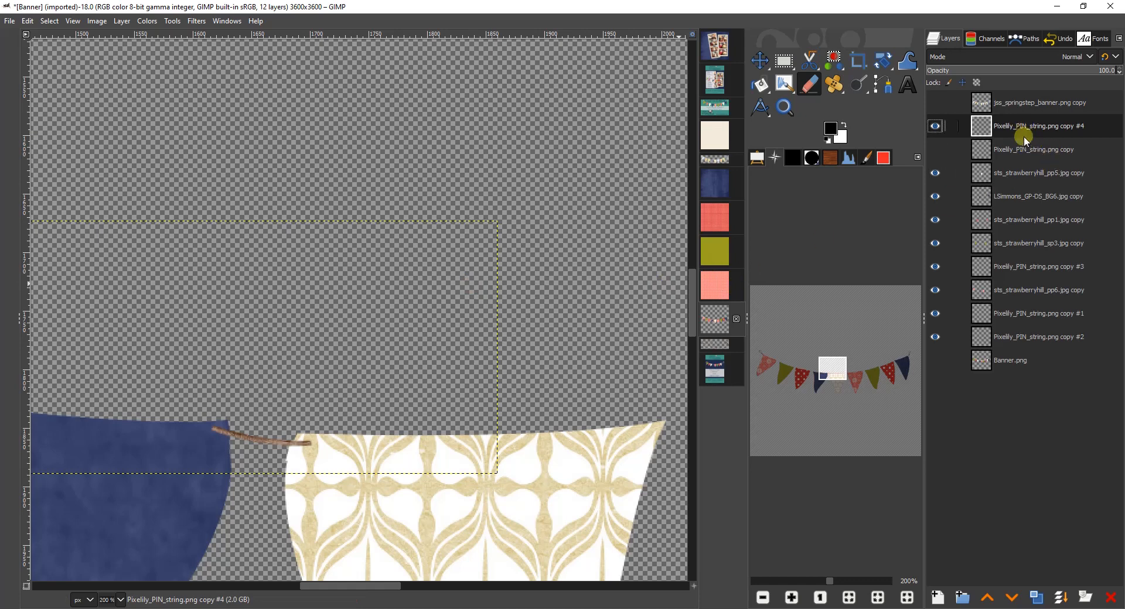
left_click_drag(1024, 137, 1032, 299)
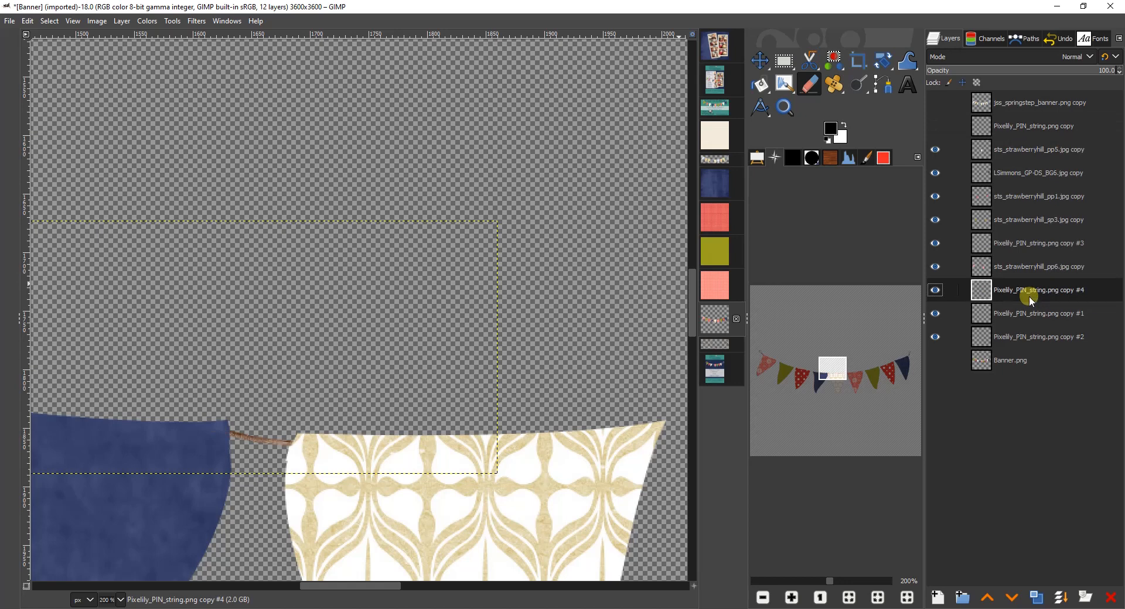
Step: Duplicate the short string piece between the blue and cream flags and move the copy to the gap between the cream and red floral flags
left_click(1036, 598)
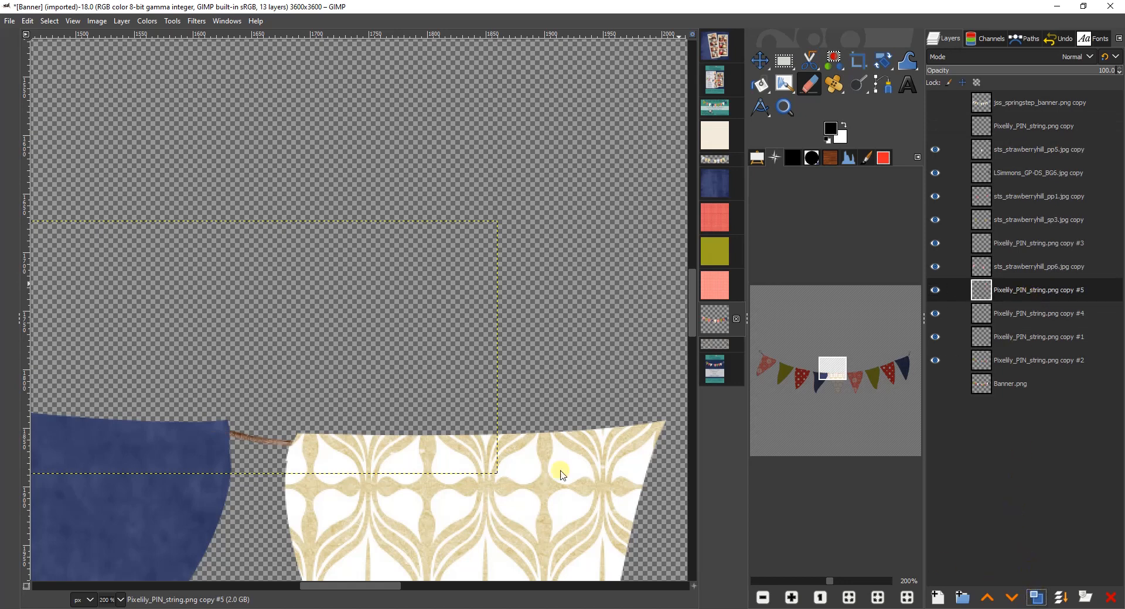
left_click(766, 59)
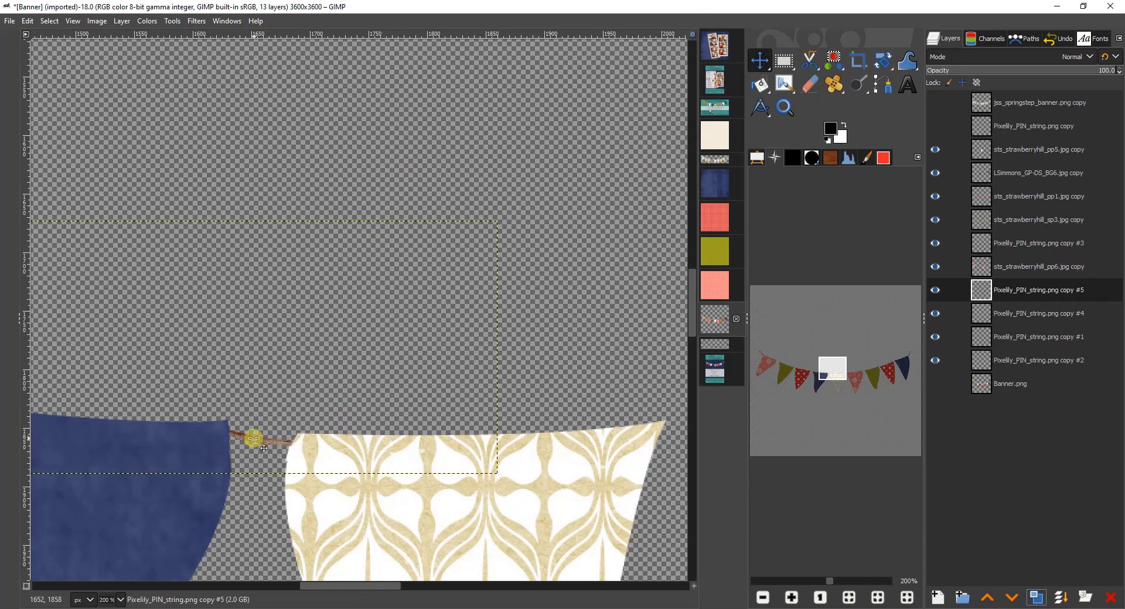
left_click_drag(253, 438, 590, 426)
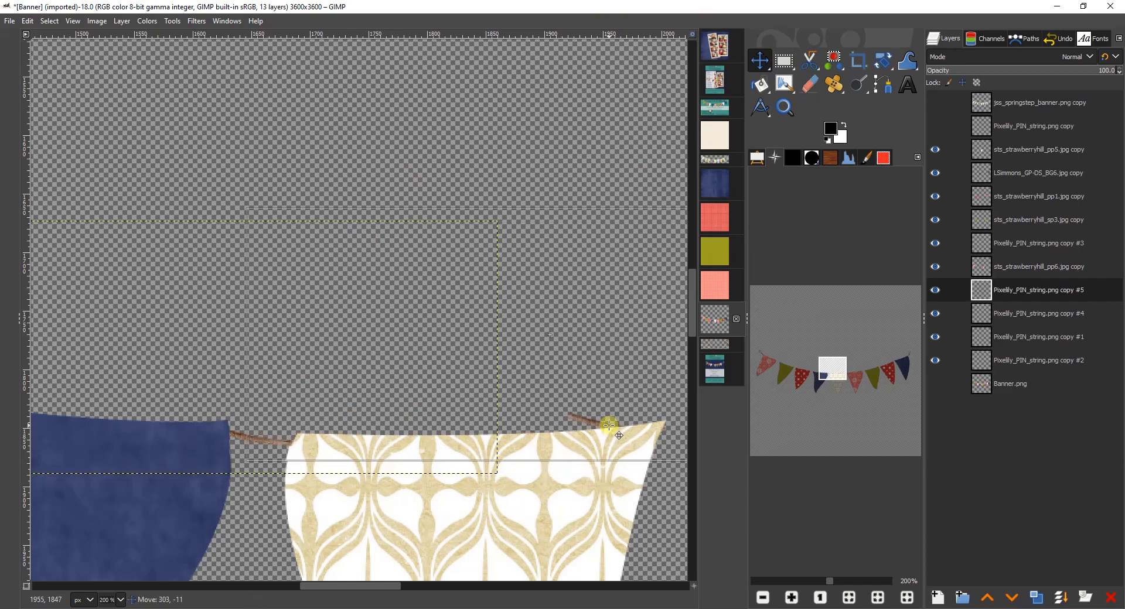
left_click_drag(375, 590, 441, 590)
left_click_drag(174, 432, 248, 433)
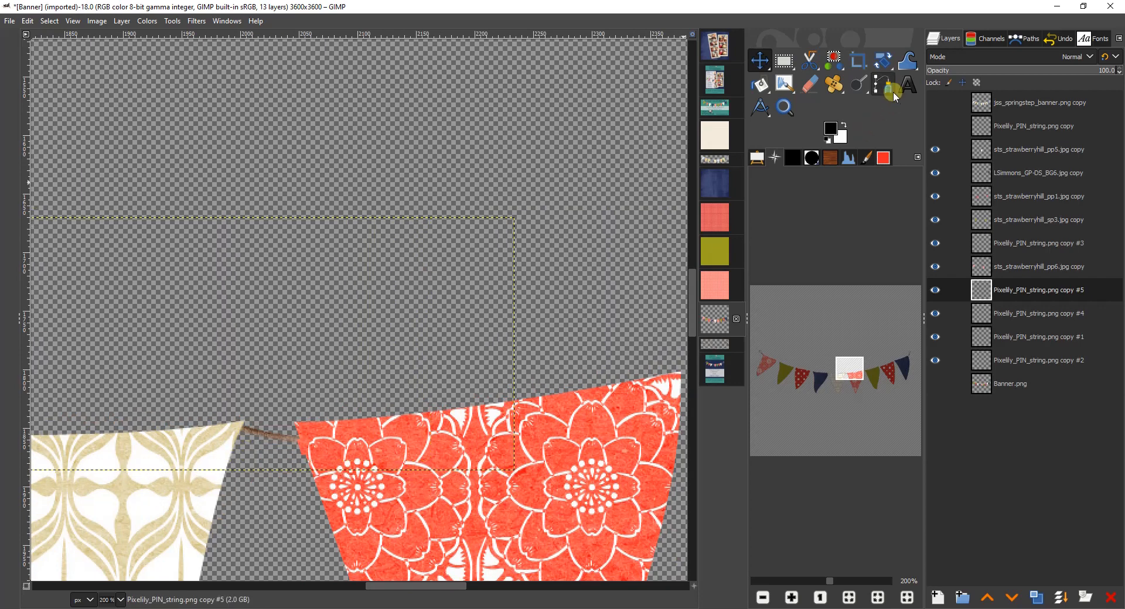
Step: Rotate the new string piece by -15.39 degrees and reposition it between the cream flag and the red floral flag
left_click(883, 61)
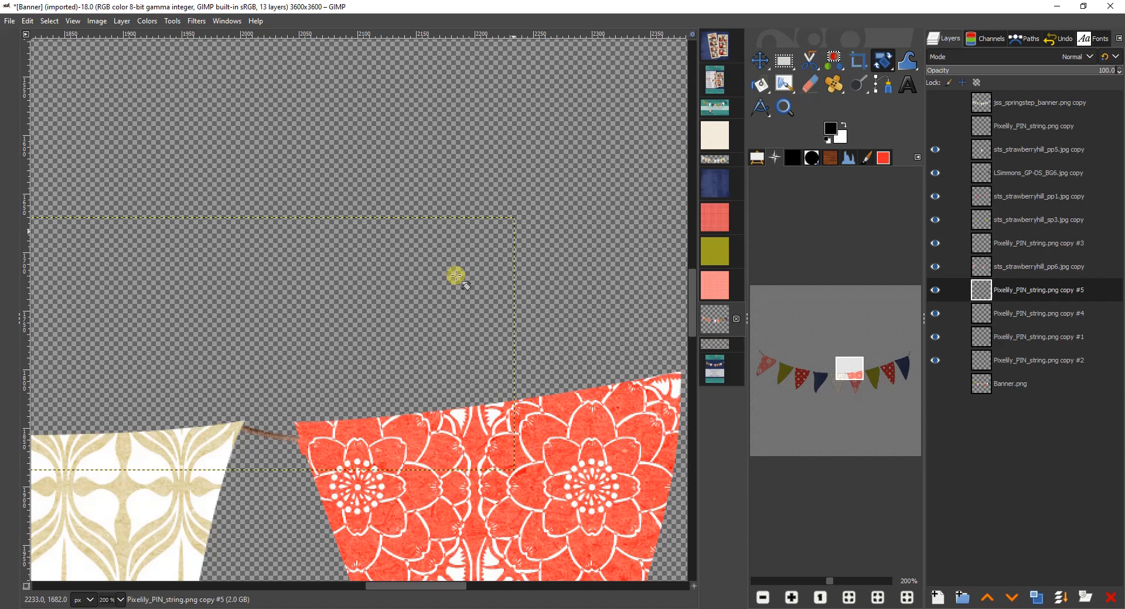
left_click(278, 435)
left_click_drag(310, 440, 325, 399)
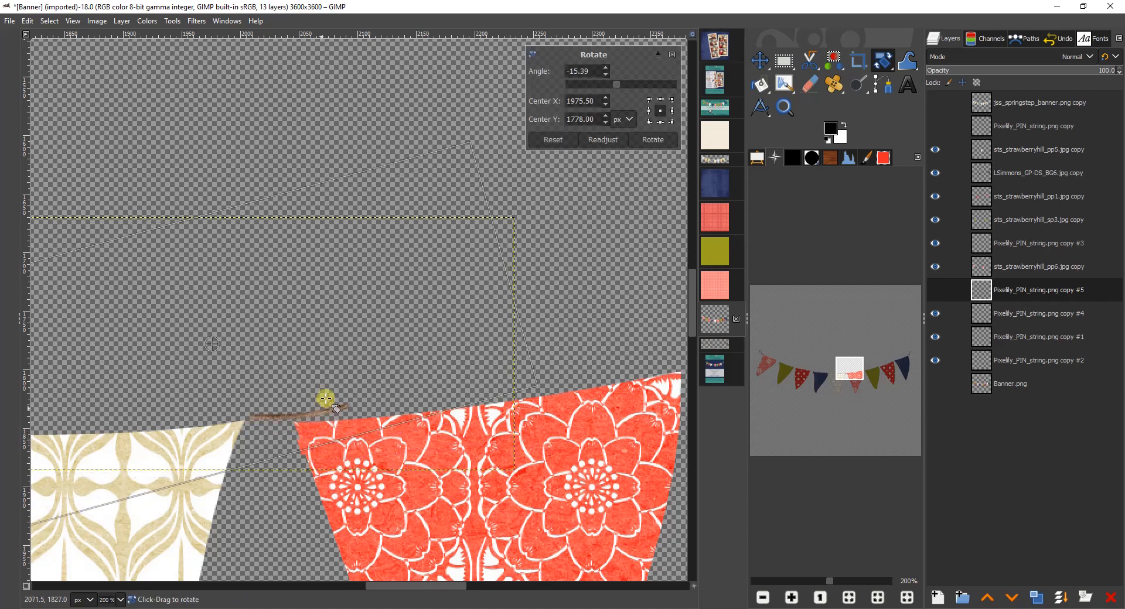
left_click(652, 140)
left_click(760, 60)
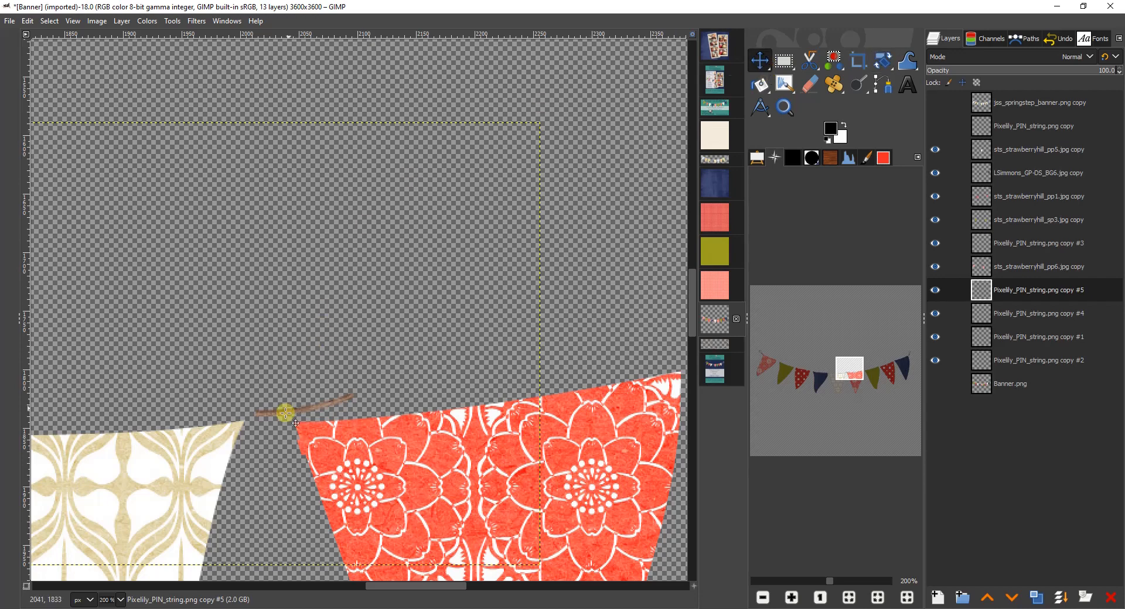
left_click_drag(286, 412, 245, 440)
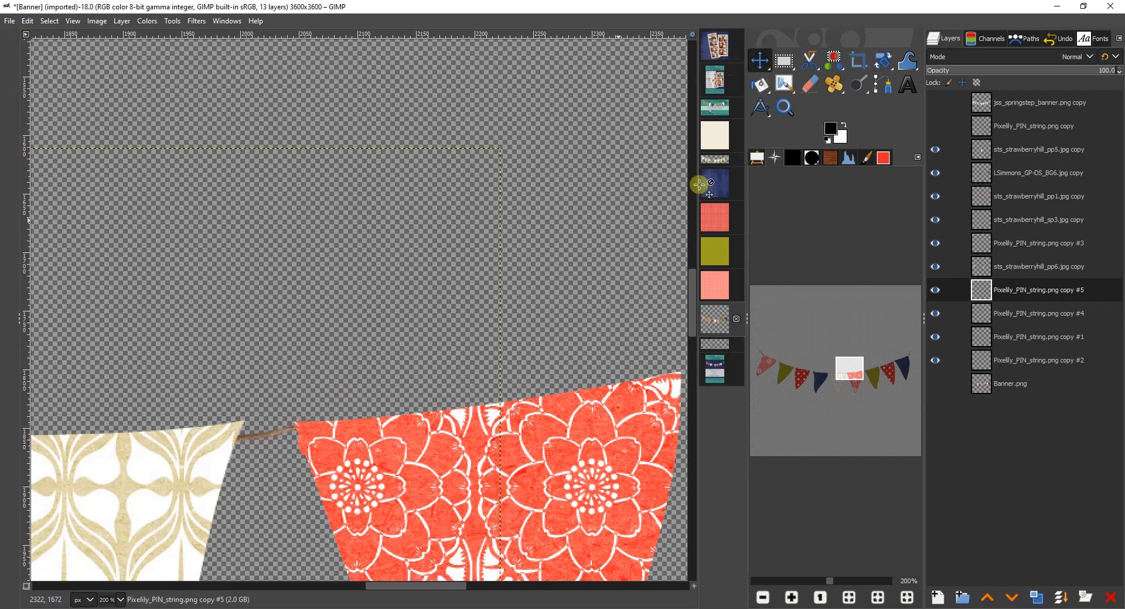
Step: Rotate the string piece between the cream and red floral flags by 5.45 degrees
left_click(884, 59)
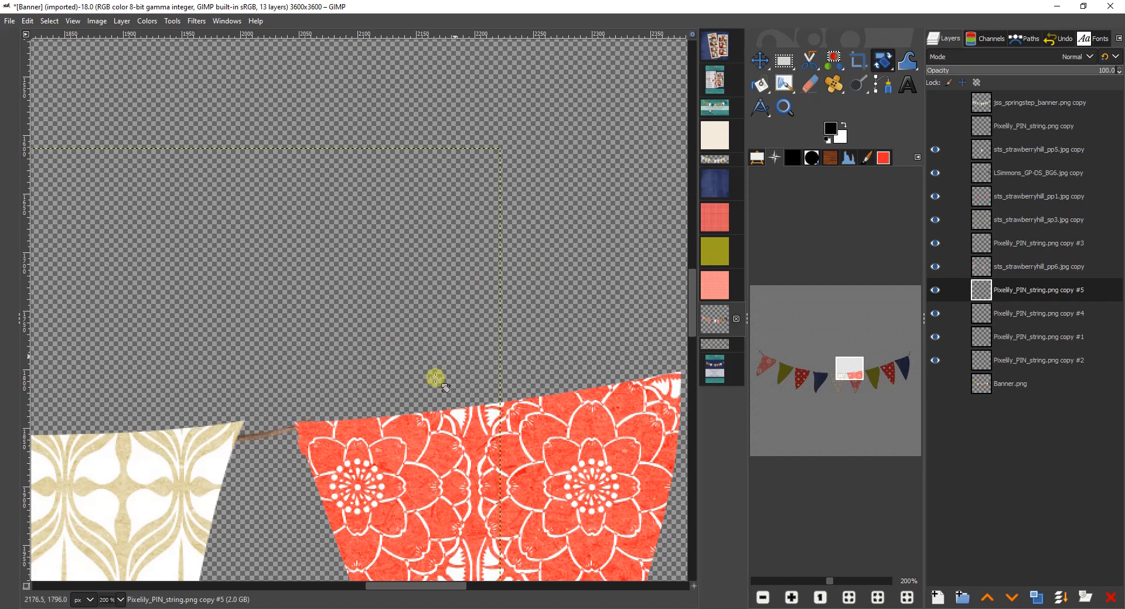
left_click(300, 432)
left_click_drag(300, 432, 358, 441)
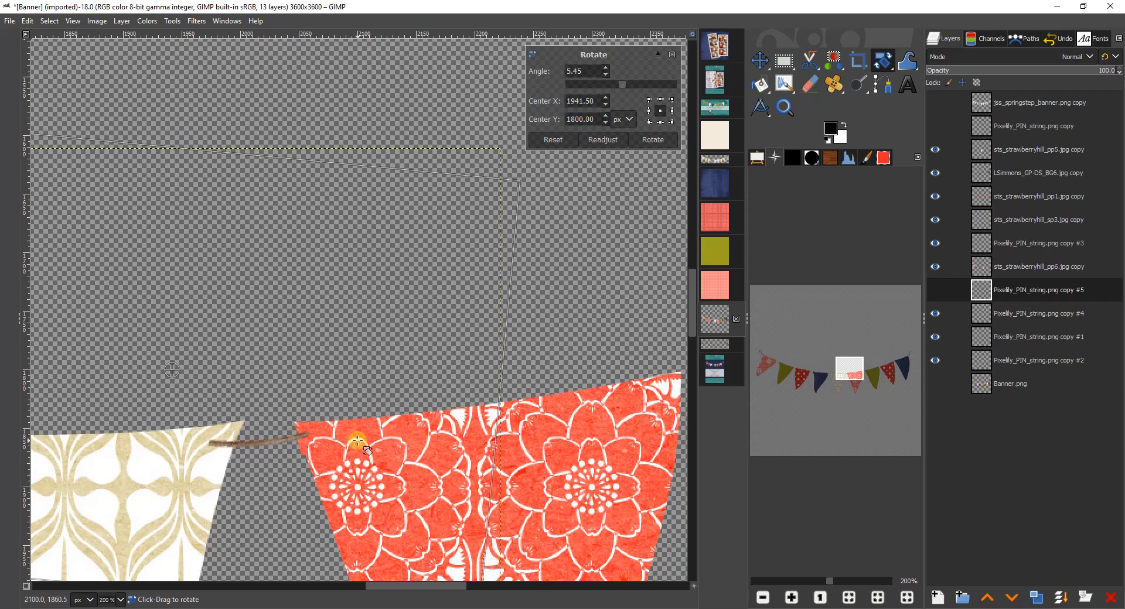
left_click(653, 140)
left_click(756, 60)
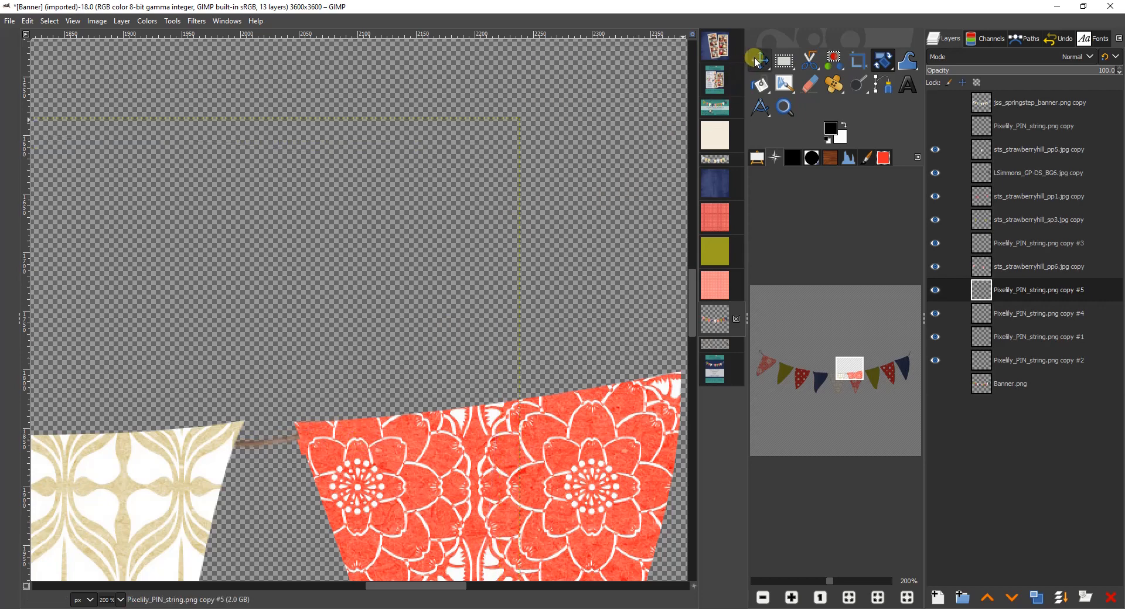
Step: Crop the string copy #5 layer to its content and nudge the piece up to the top corners of the cream and red floral flags
left_click(121, 20)
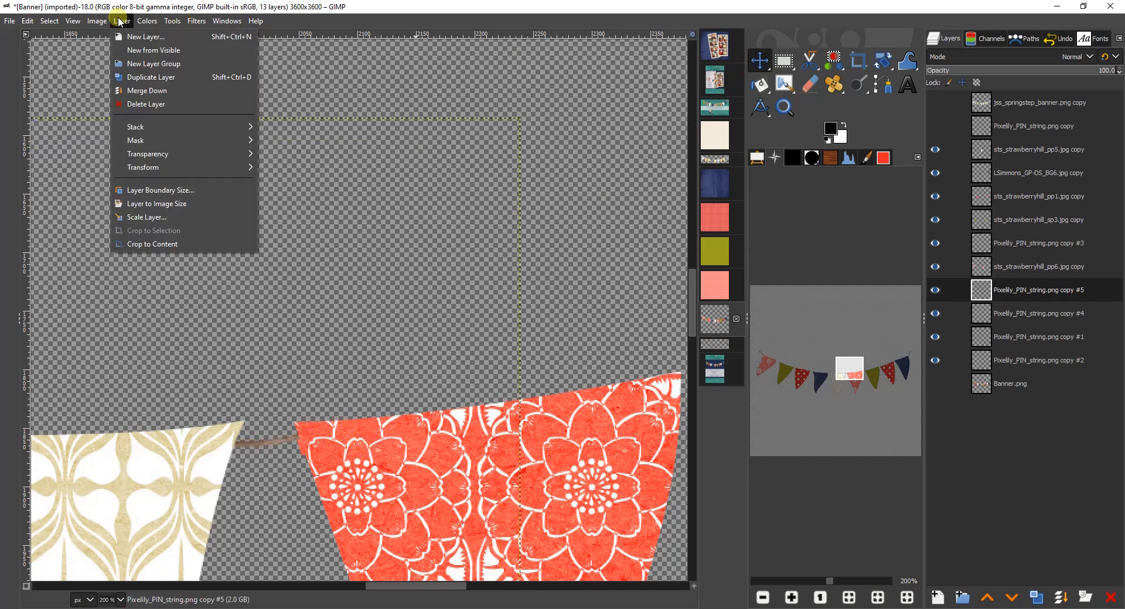
left_click(149, 244)
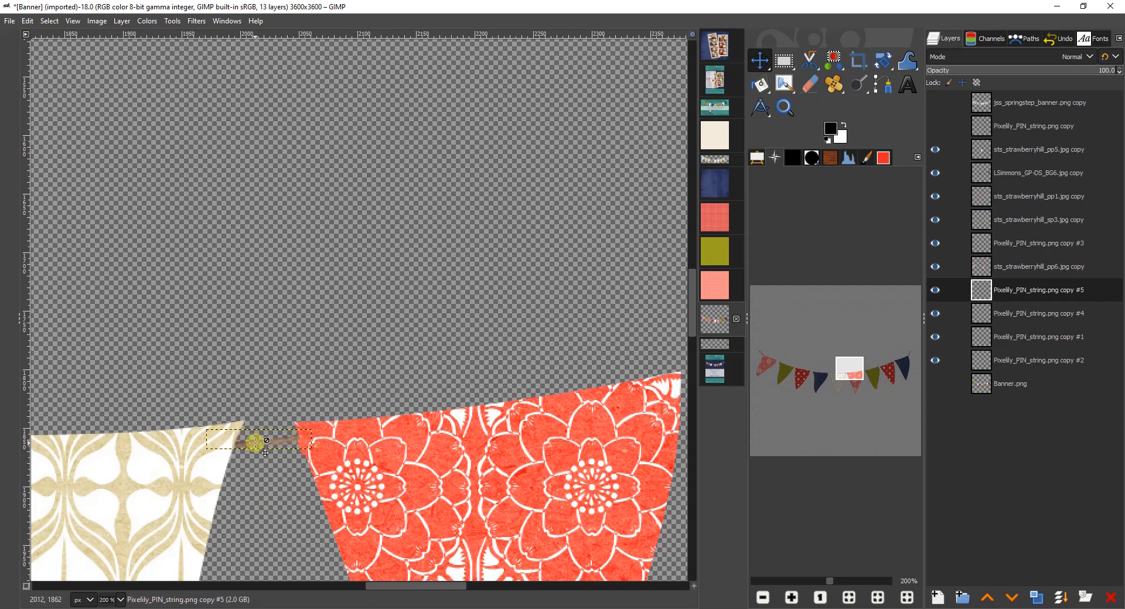
left_click_drag(253, 445, 260, 437)
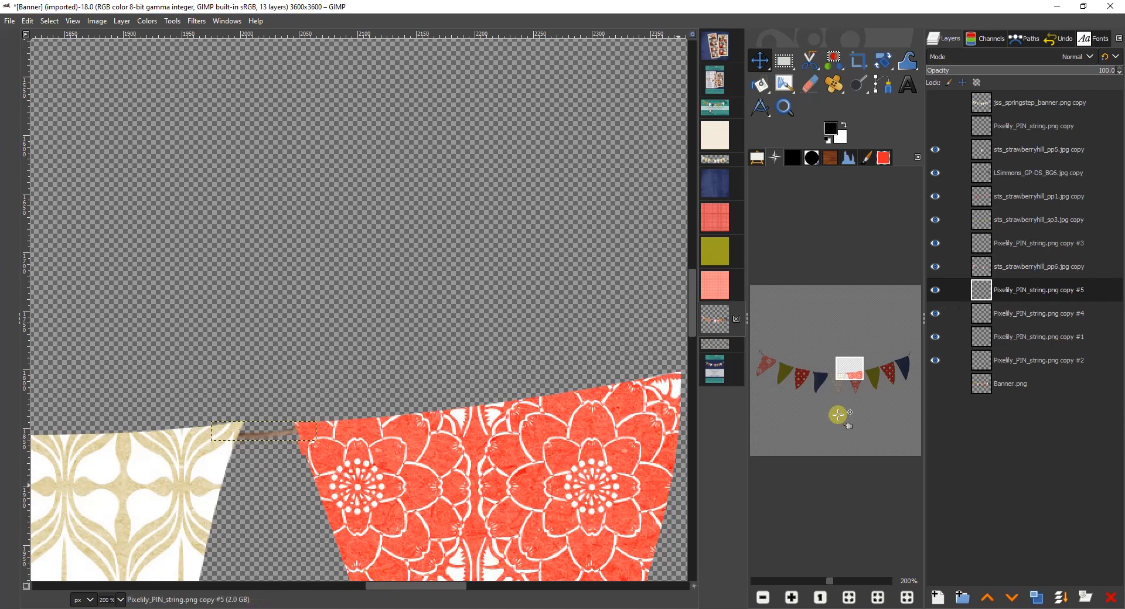
Step: Duplicate the cropped string piece and move the copy into the gap between the red floral flag and the olive green flag
left_click(1034, 597)
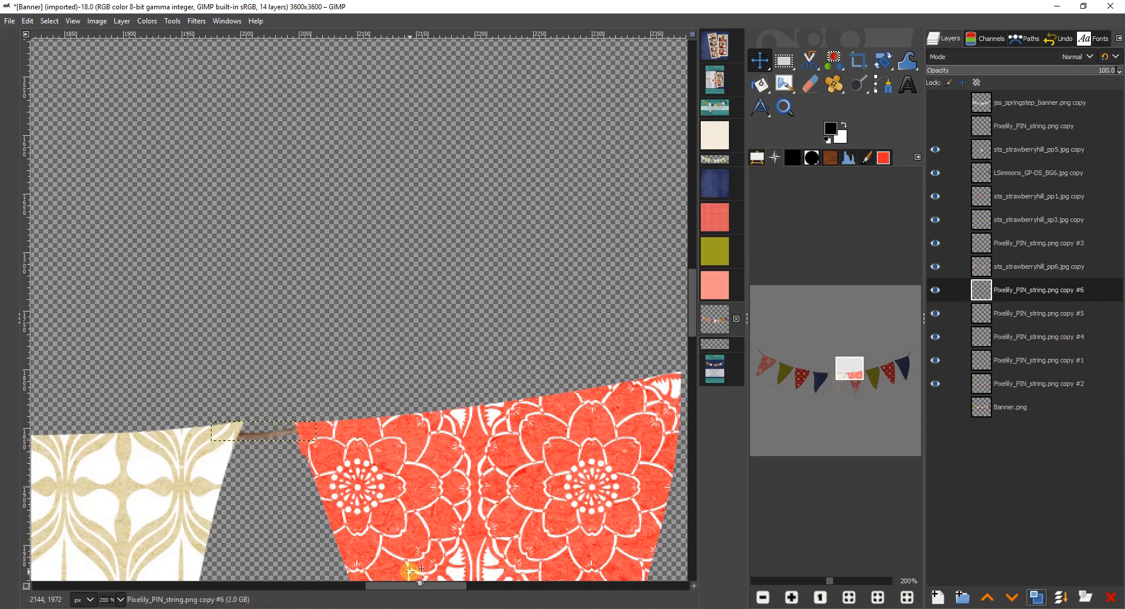
left_click_drag(407, 579, 420, 577)
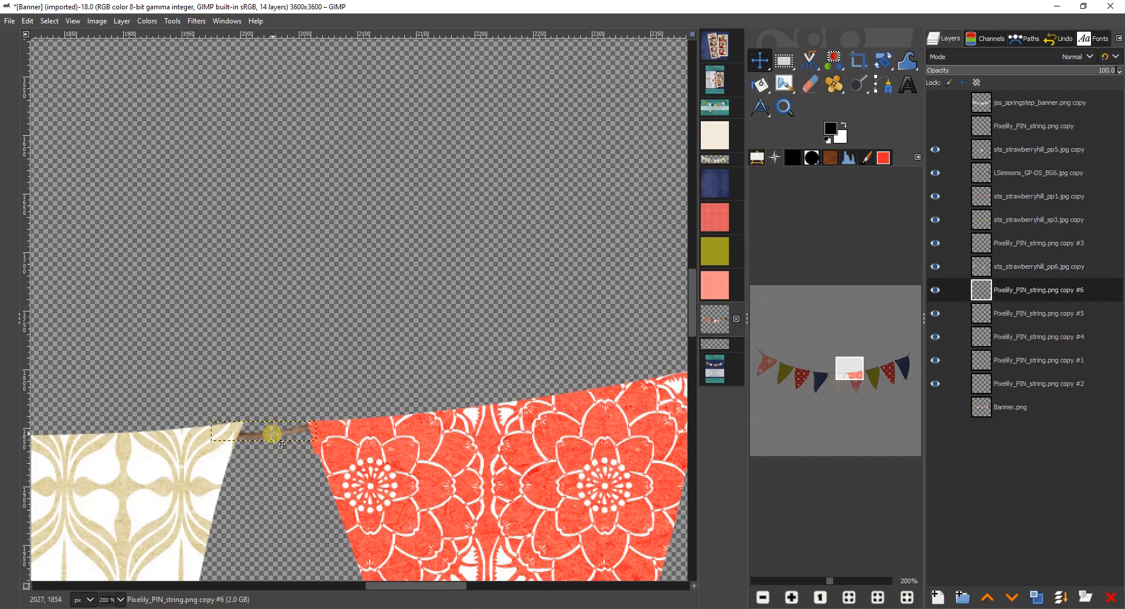
left_click_drag(271, 435, 658, 350)
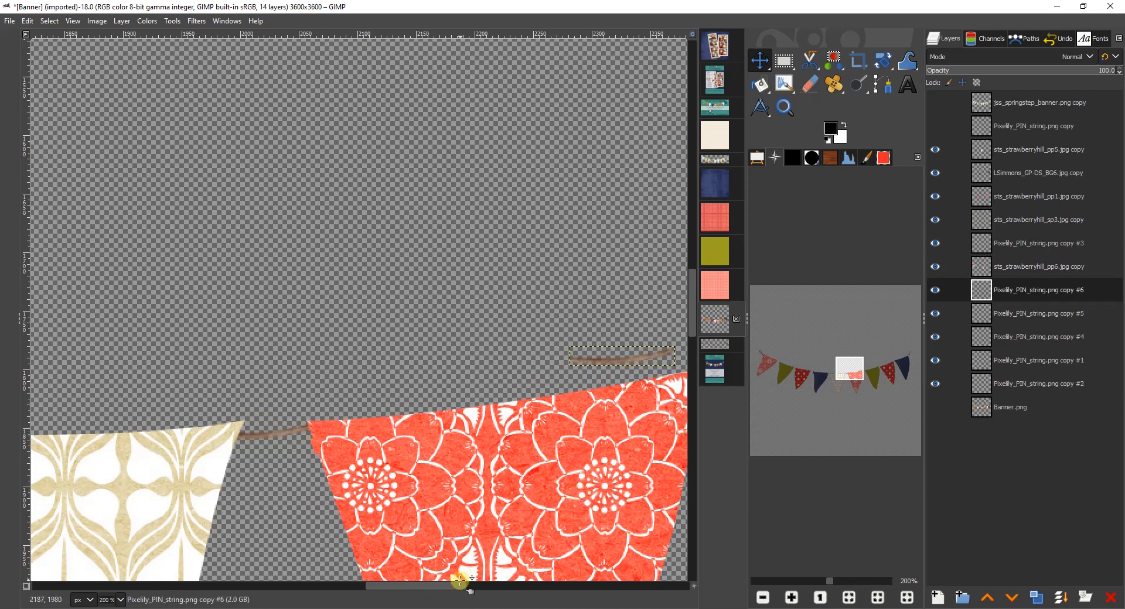
left_click_drag(468, 587, 532, 587)
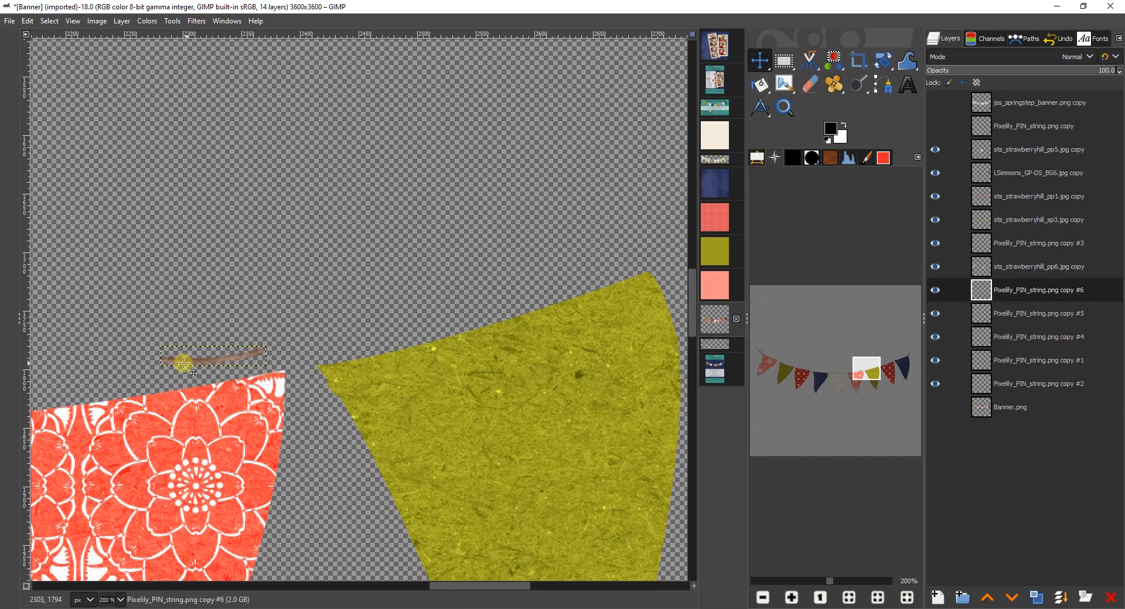
left_click_drag(198, 361, 267, 381)
Step: Duplicate string copy #6 and move the duplicate into the gap between the olive green flag and the red polka-dot flag
left_click_drag(454, 587, 483, 588)
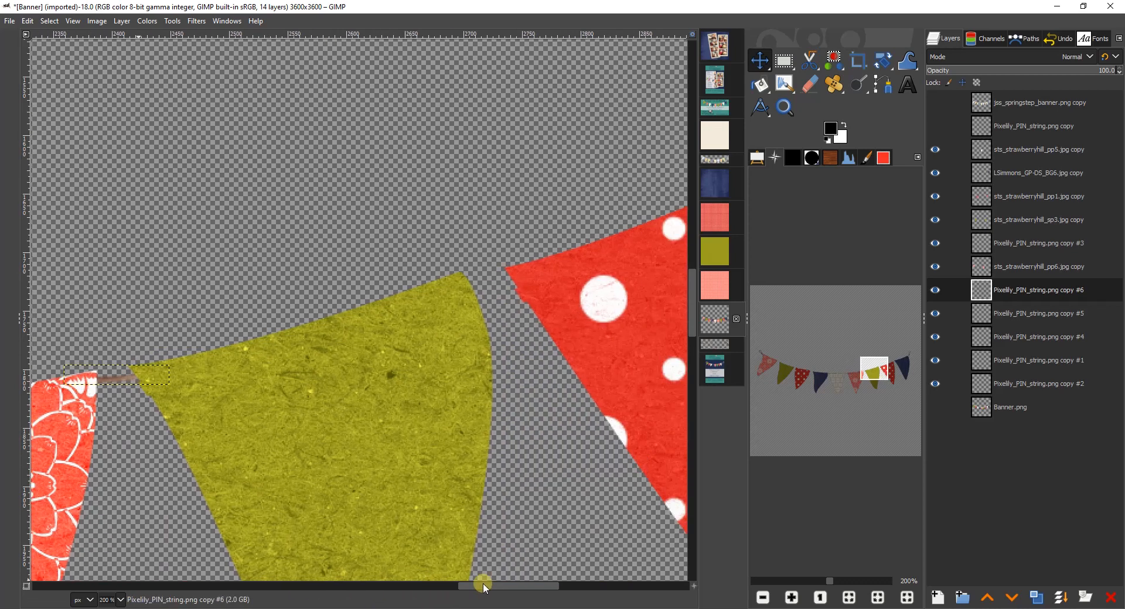
left_click(1048, 597)
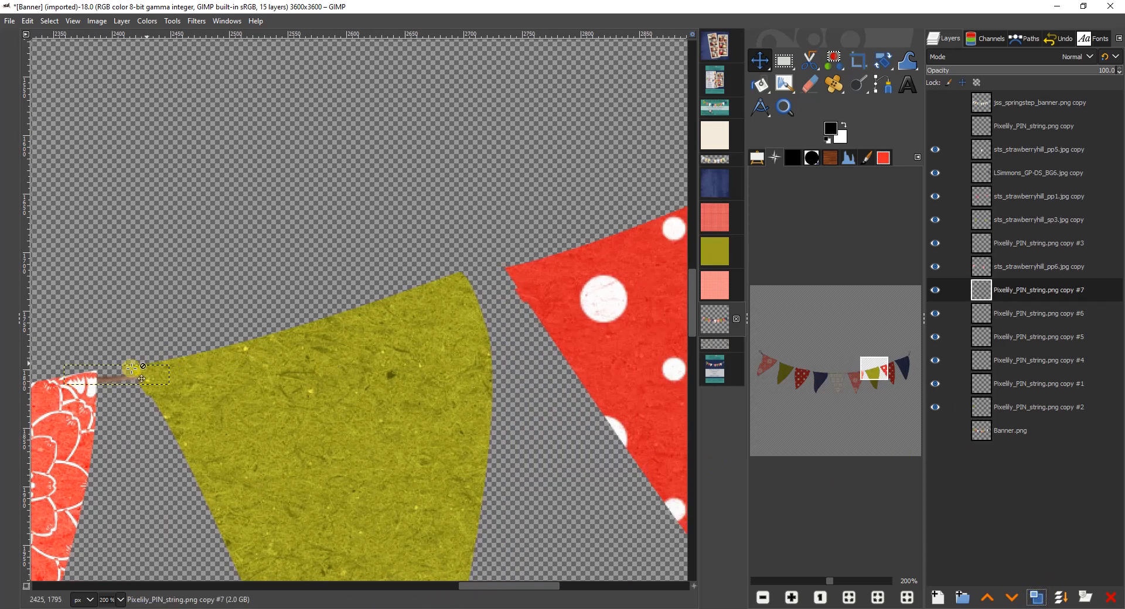
left_click_drag(134, 371, 494, 278)
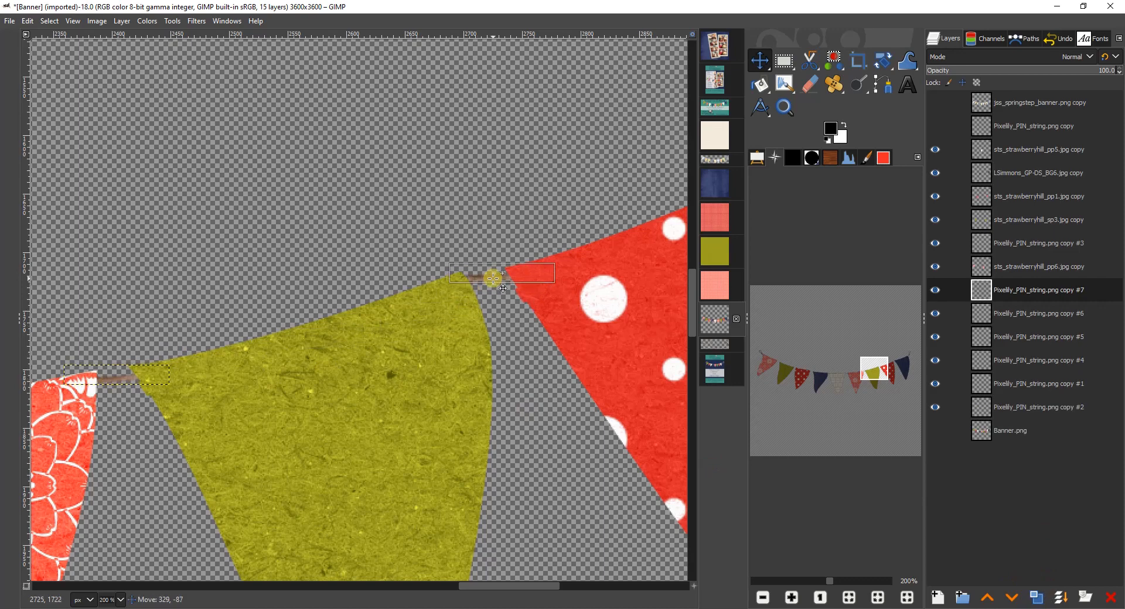
Step: Rotate the string piece between the olive green and red polka-dot flags by -8.02 degrees
left_click(883, 61)
left_click_drag(539, 273, 544, 267)
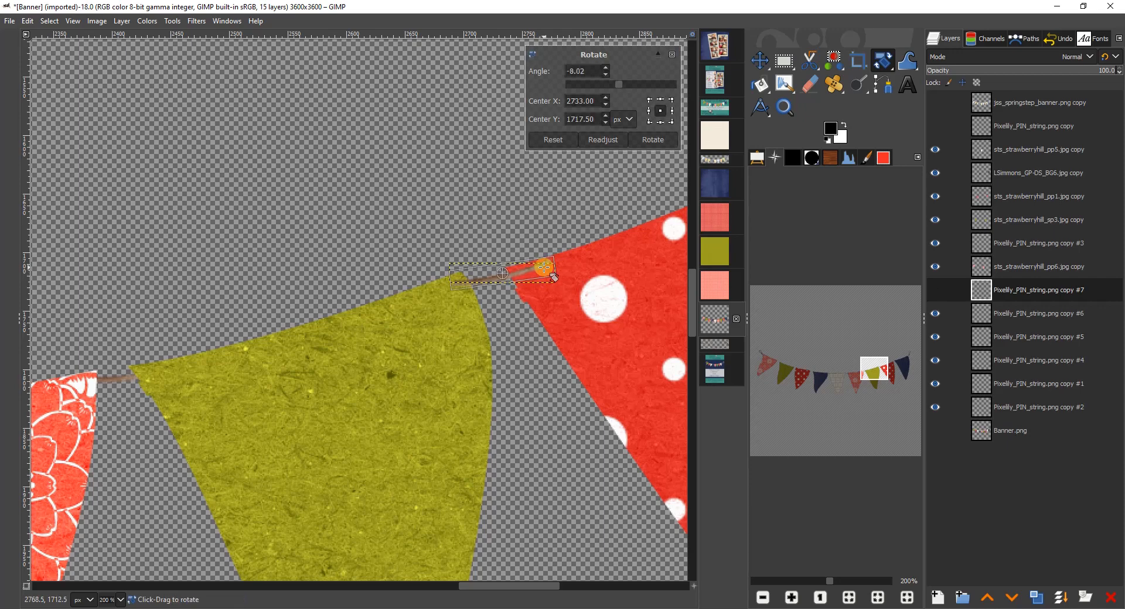
left_click(668, 139)
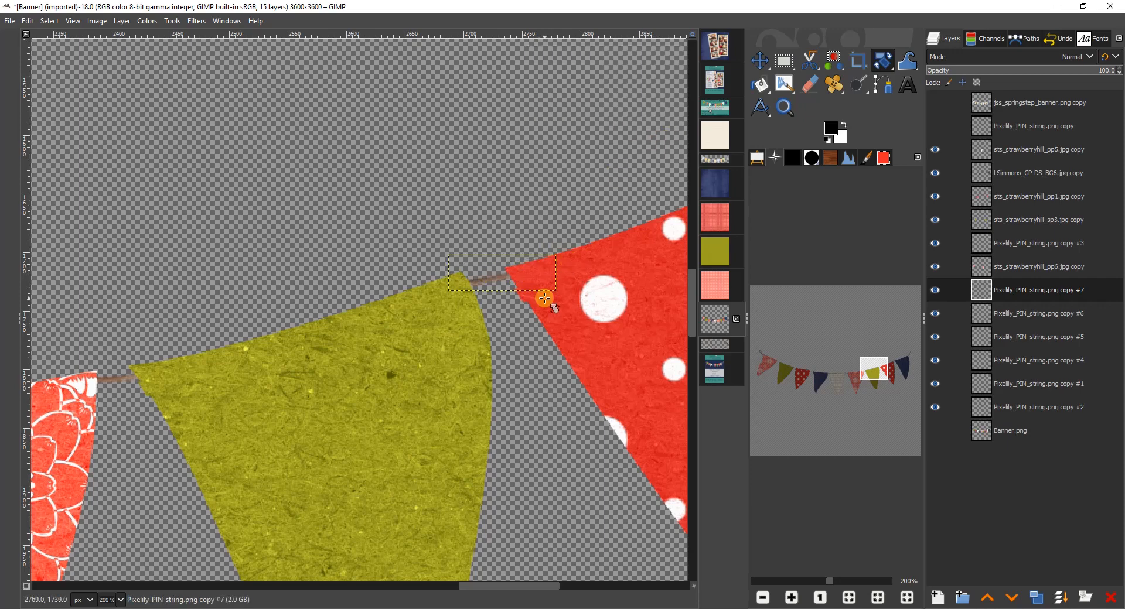
Step: Duplicate string copy #7 and move the duplicate, unrotated, into the gap between the red polka-dot flag and the last blue flag
left_click_drag(464, 587, 522, 586)
left_click(1045, 600)
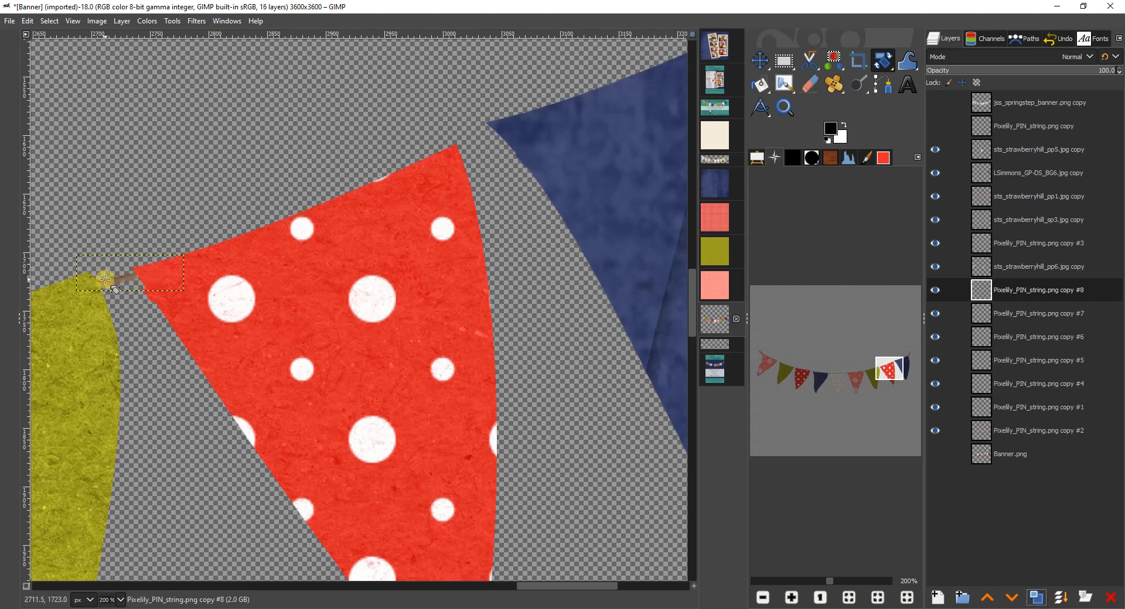
left_click_drag(104, 280, 54, 295)
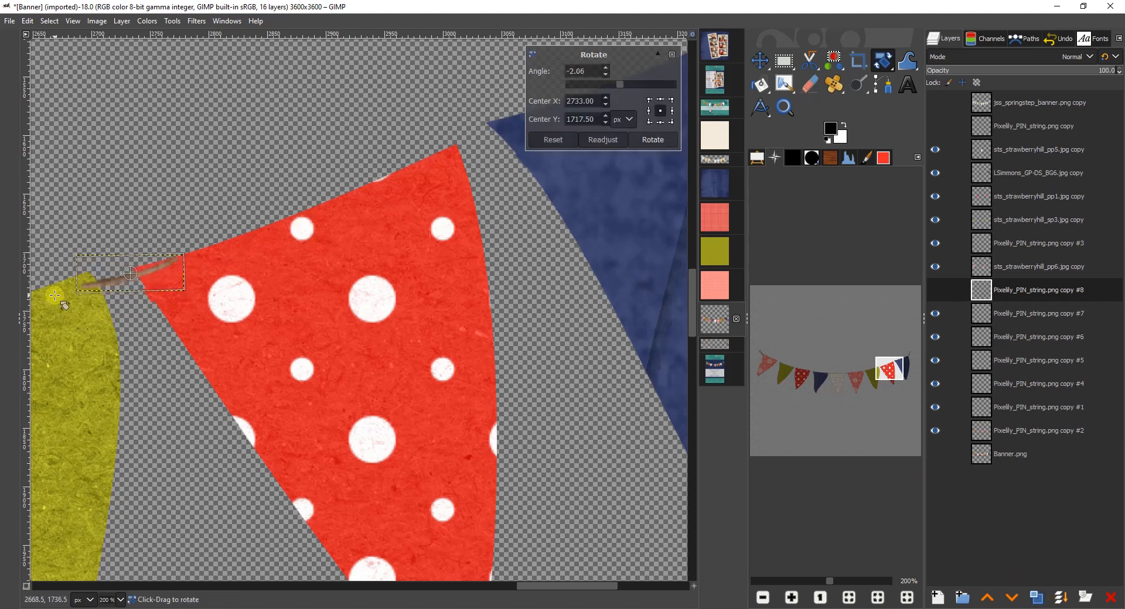
left_click(551, 140)
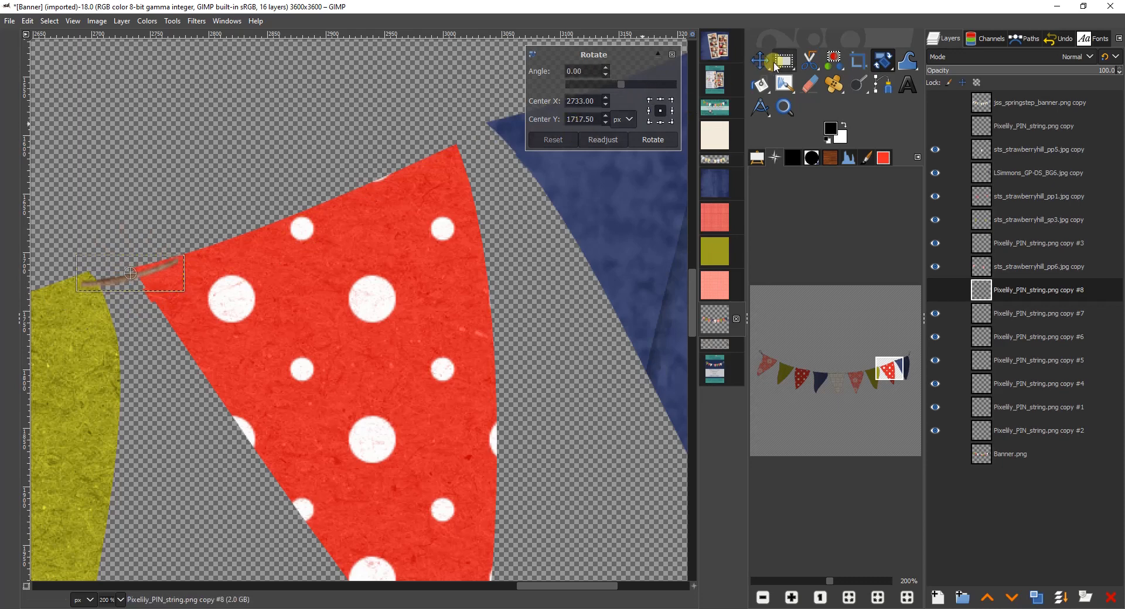
left_click(758, 61)
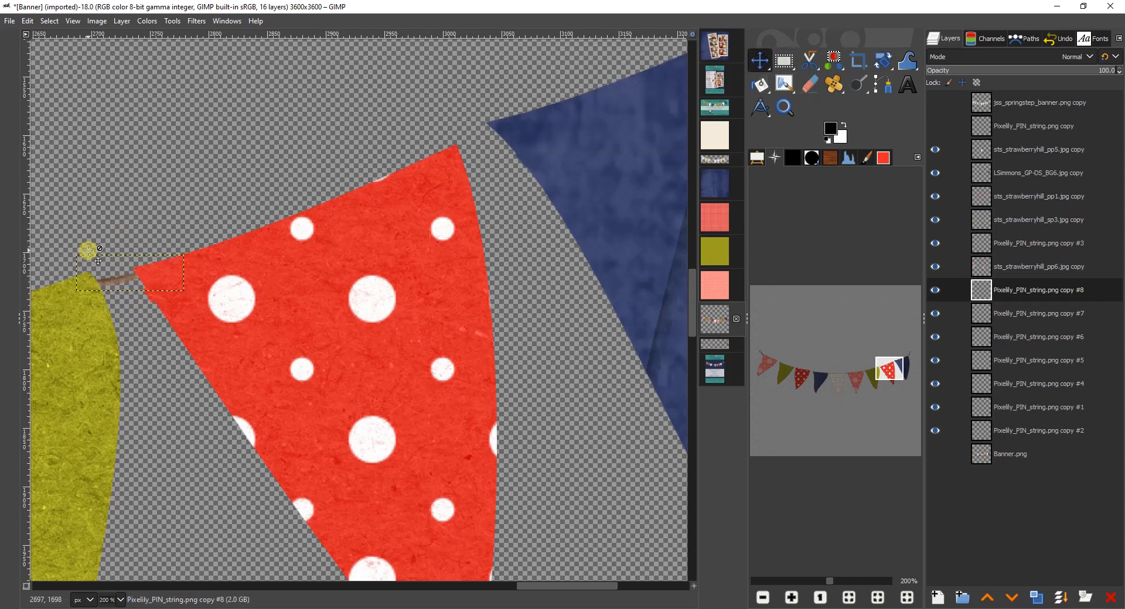
left_click_drag(110, 283, 484, 165)
Step: Rotate the string piece between the polka-dot and last blue flags by -11.80 degrees and move it up to the flags' top corners
left_click(883, 61)
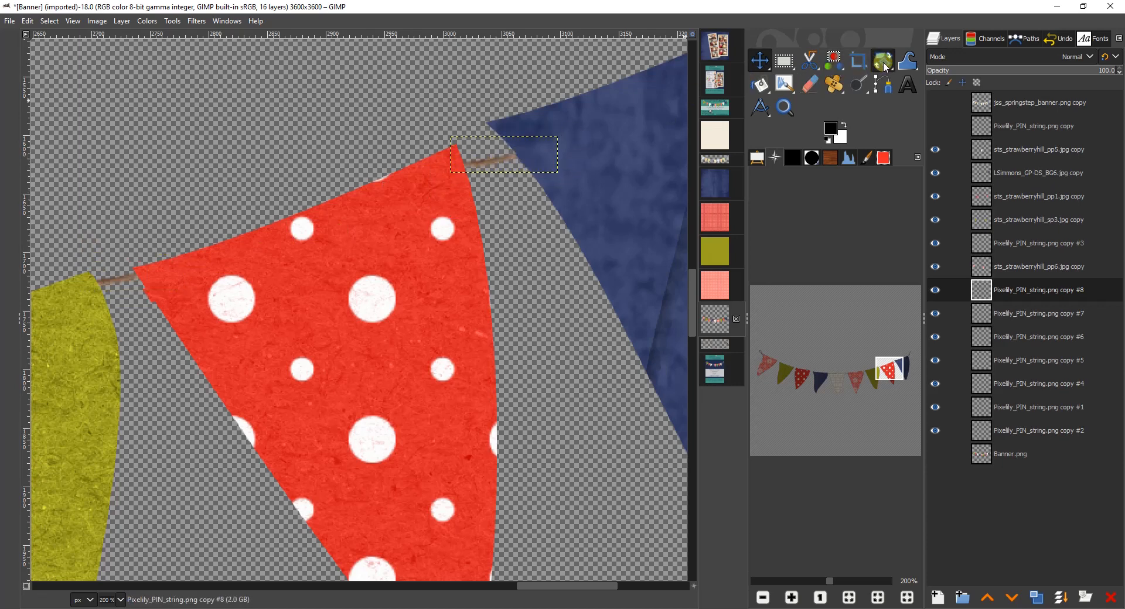
left_click_drag(550, 148, 547, 140)
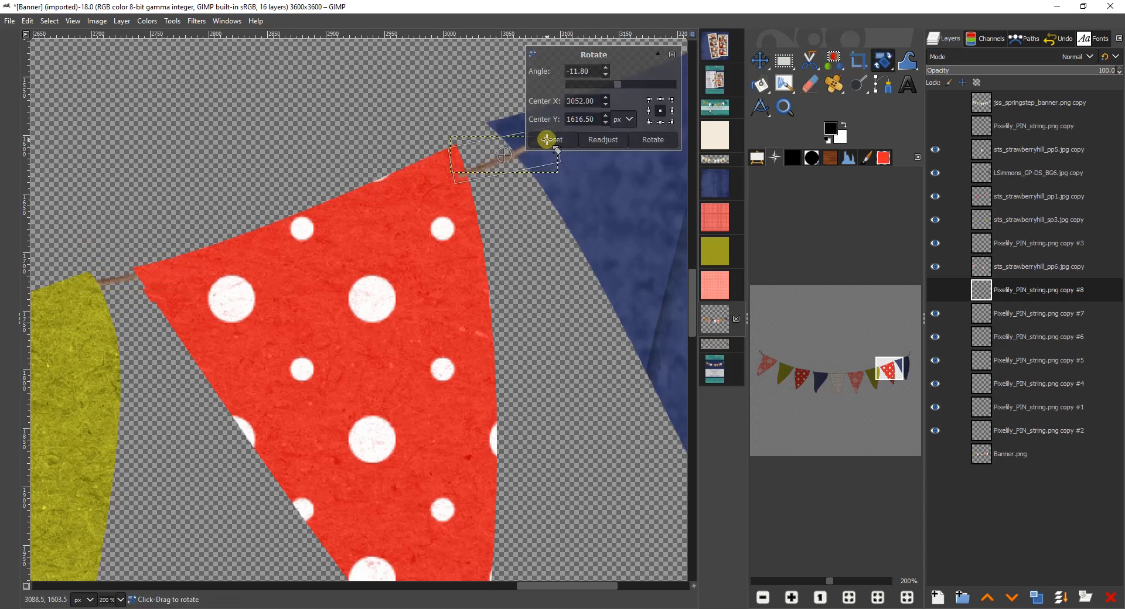
left_click(647, 141)
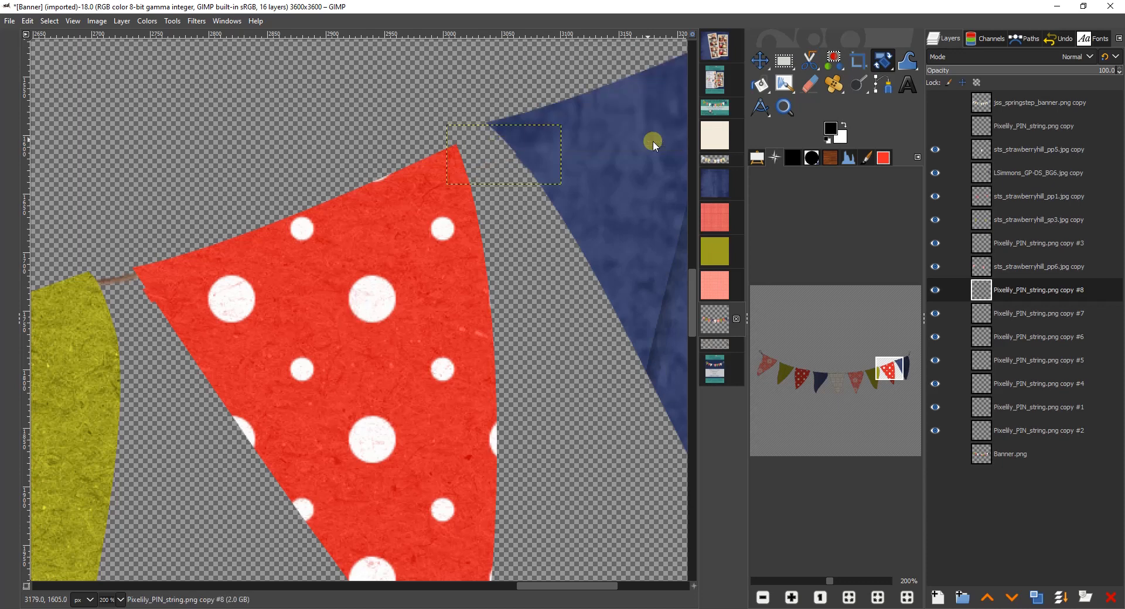
left_click(759, 59)
left_click_drag(487, 163, 482, 141)
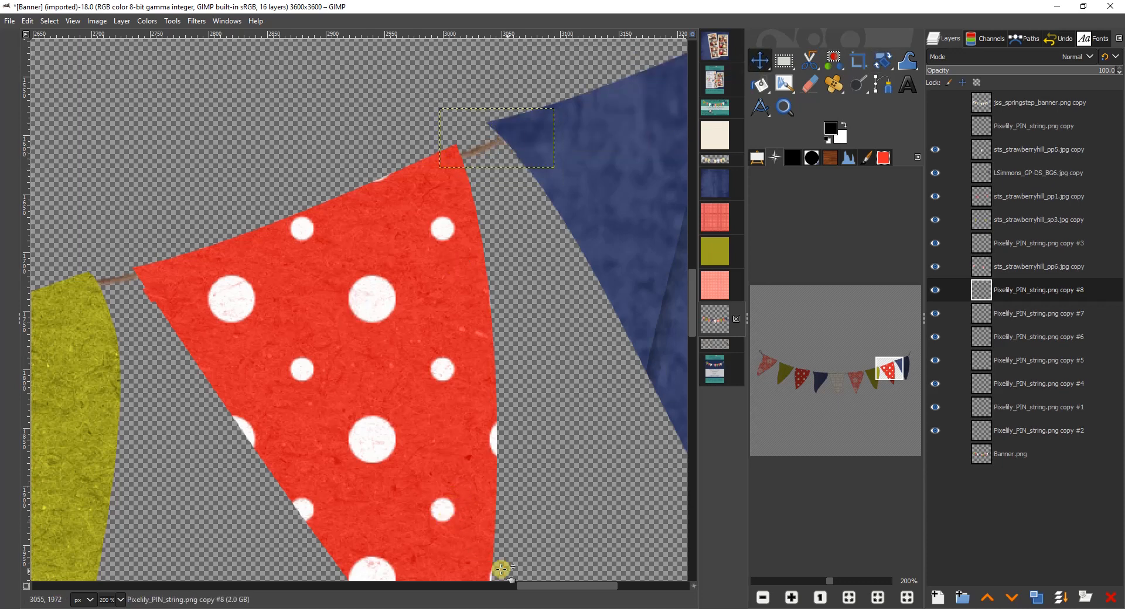
Step: Duplicate string copy #8 and move the duplicate near the gap between the first coral flag and the first olive green flag
left_click_drag(539, 586, 586, 586)
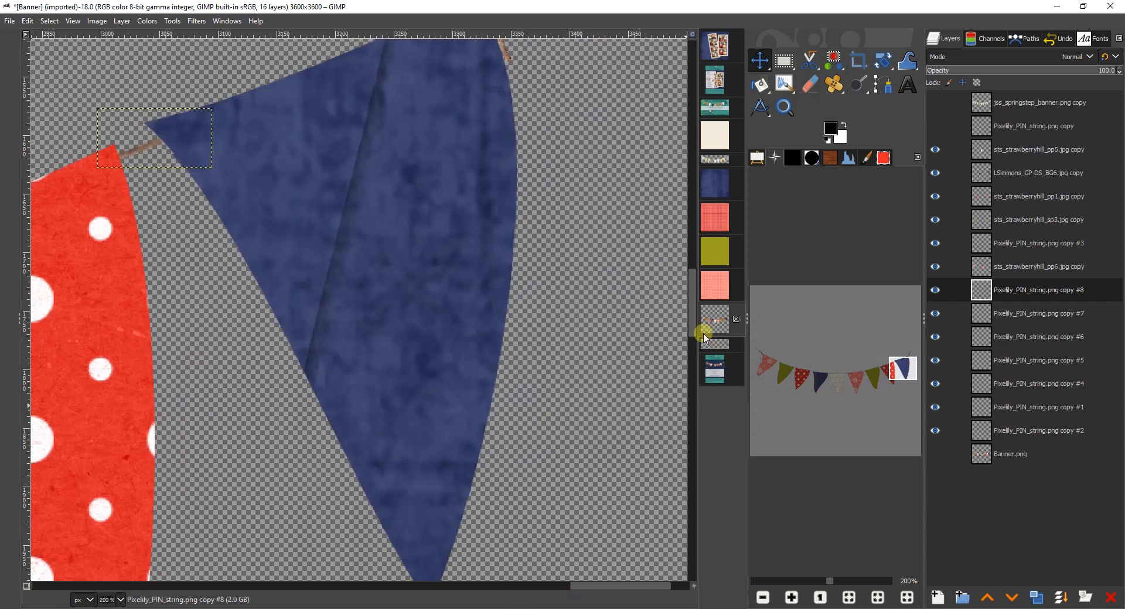
left_click_drag(694, 331, 697, 277)
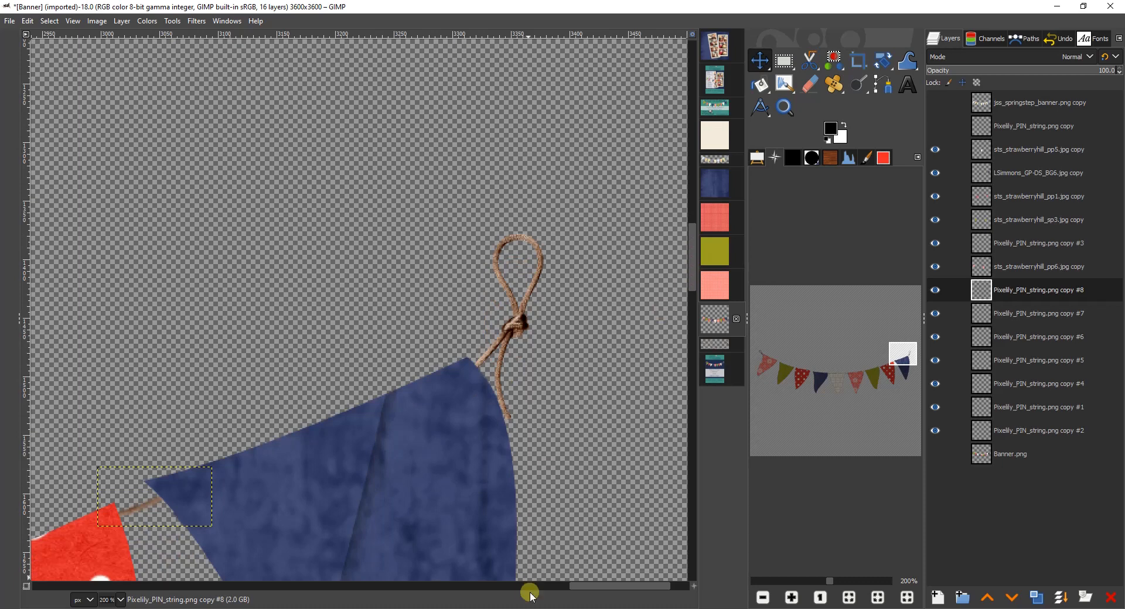
left_click(1037, 597)
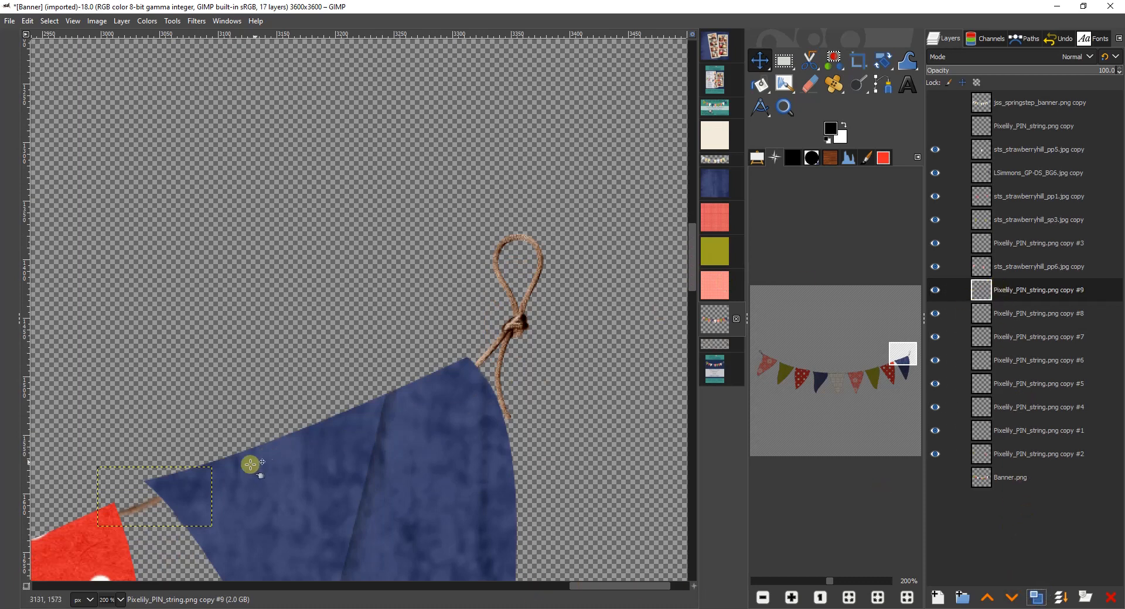
left_click_drag(585, 581, 525, 586)
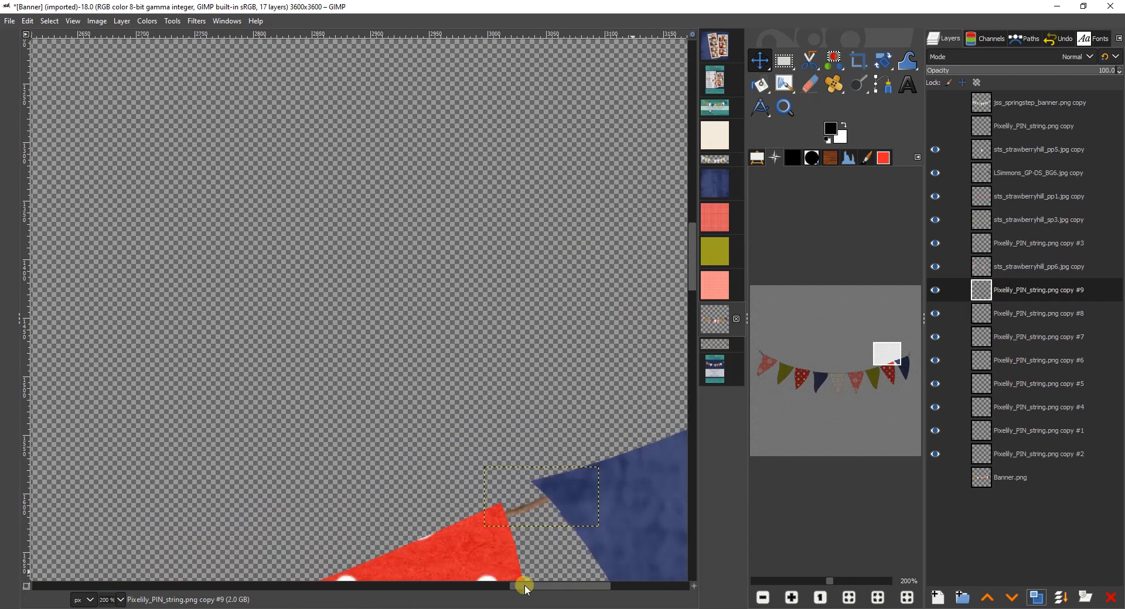
left_click(849, 597)
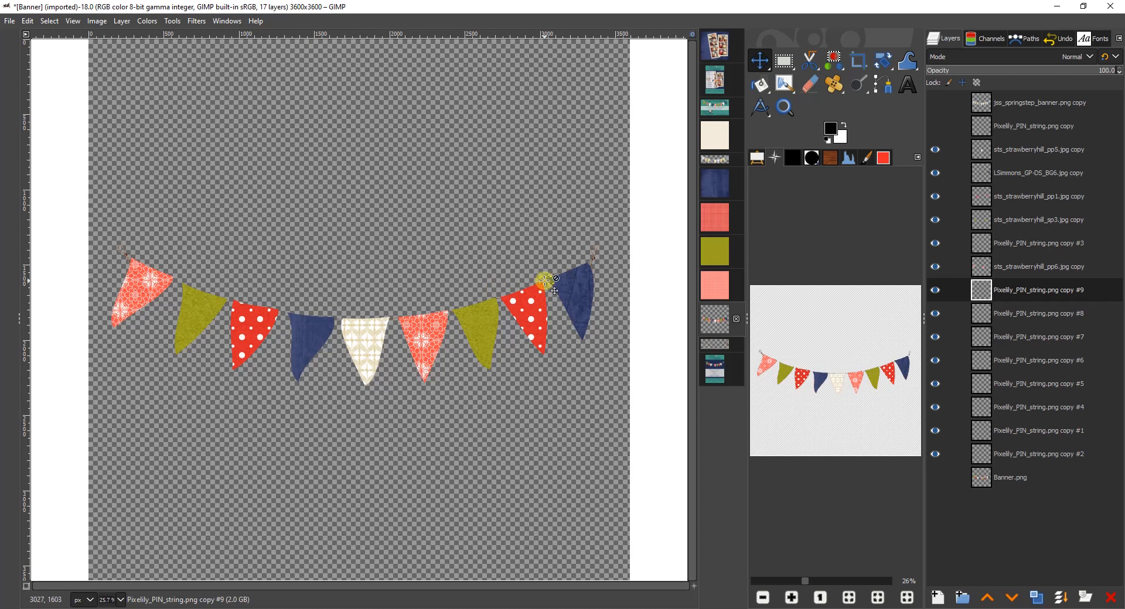
left_click_drag(544, 281, 178, 272)
Step: Rotate the string piece near the first coral and olive green flags by 38.70 degrees
left_click(784, 106)
left_click(174, 273)
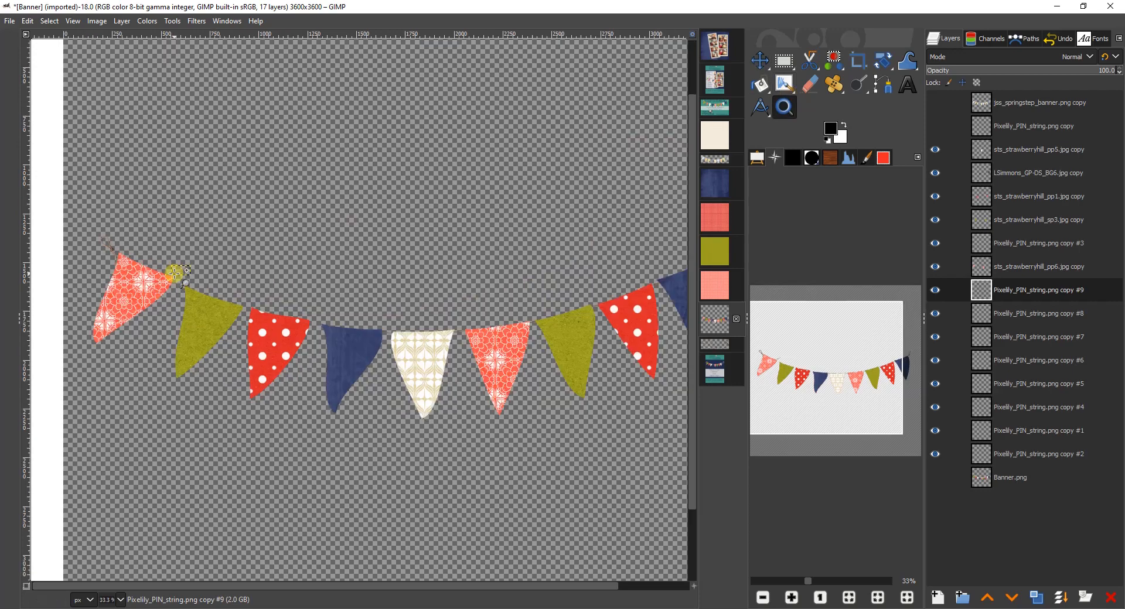
left_click(175, 272)
left_click(179, 269)
left_click(181, 296)
left_click(187, 298)
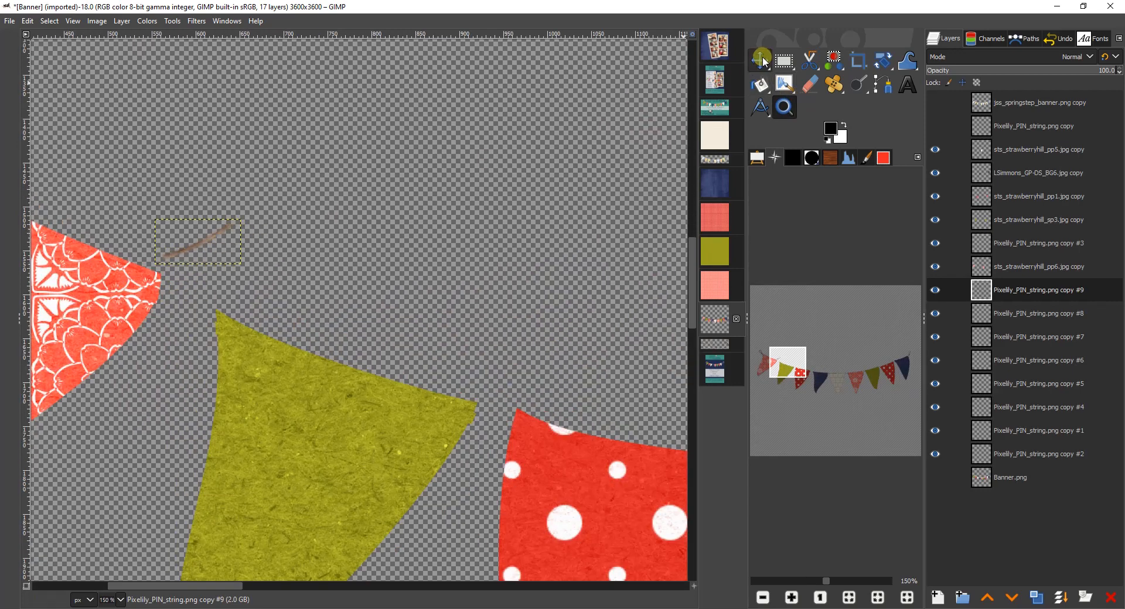
left_click(882, 61)
mouse_move(215, 244)
left_mouse_down()
mouse_move(230, 230)
mouse_move(234, 258)
mouse_move(188, 241)
mouse_move(195, 260)
mouse_move(192, 245)
left_mouse_up()
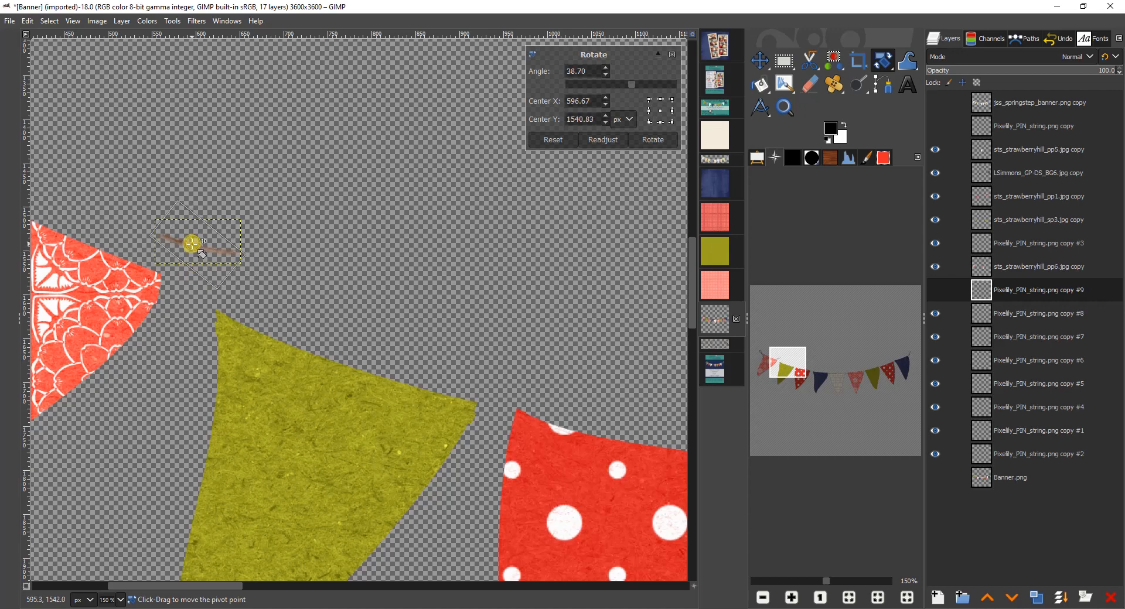
left_click(649, 139)
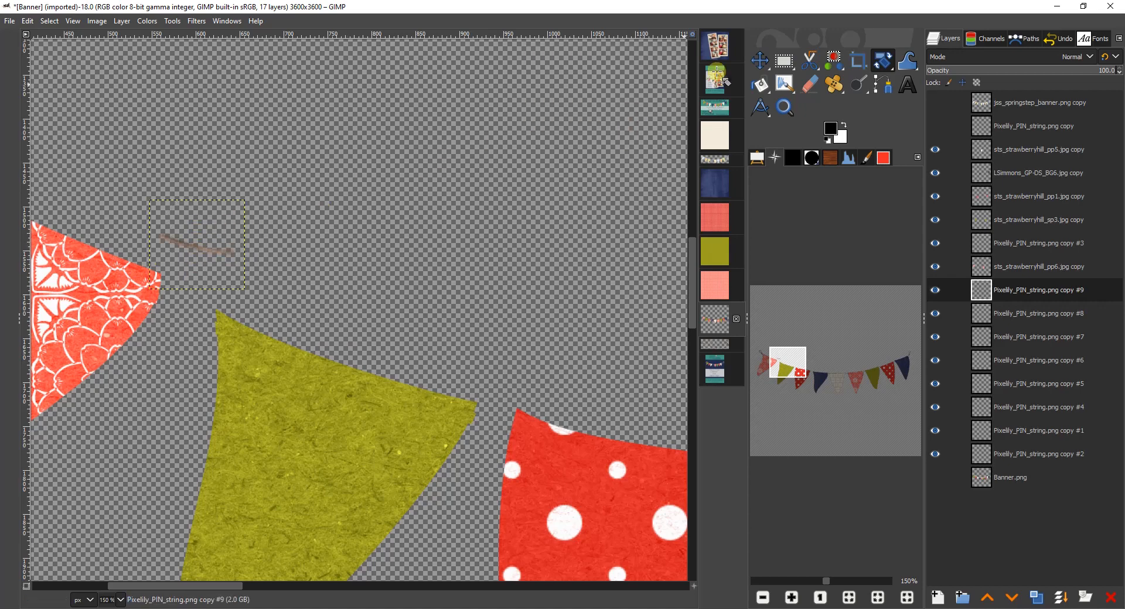
Step: Move the rotated string piece into the gap between the first coral and olive green flags and adjust its rotation to follow the slope
left_click(760, 60)
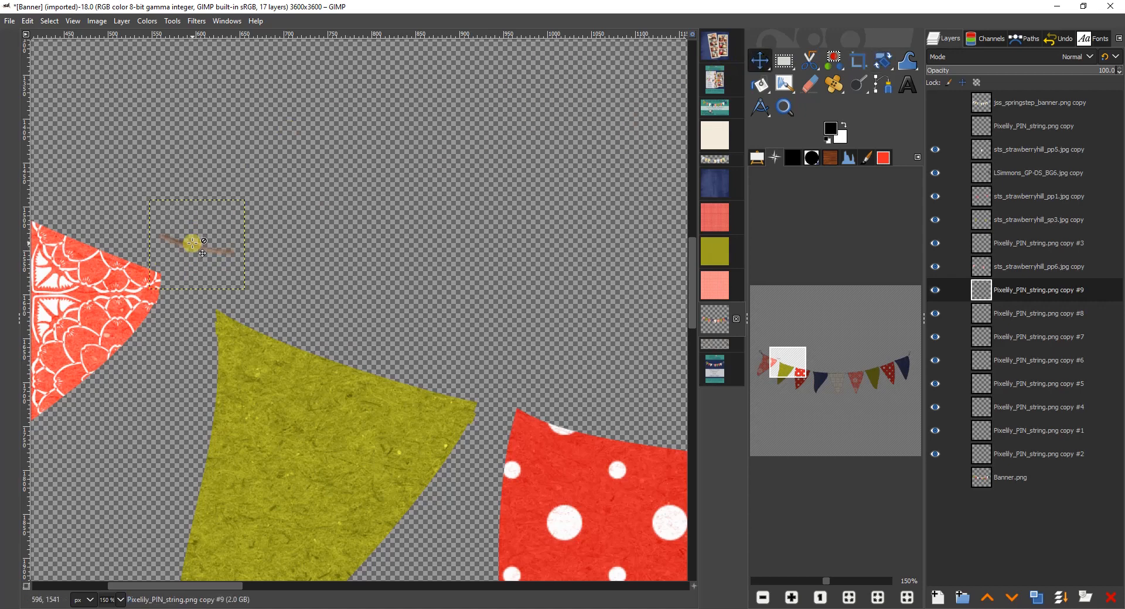
left_click_drag(192, 245, 171, 285)
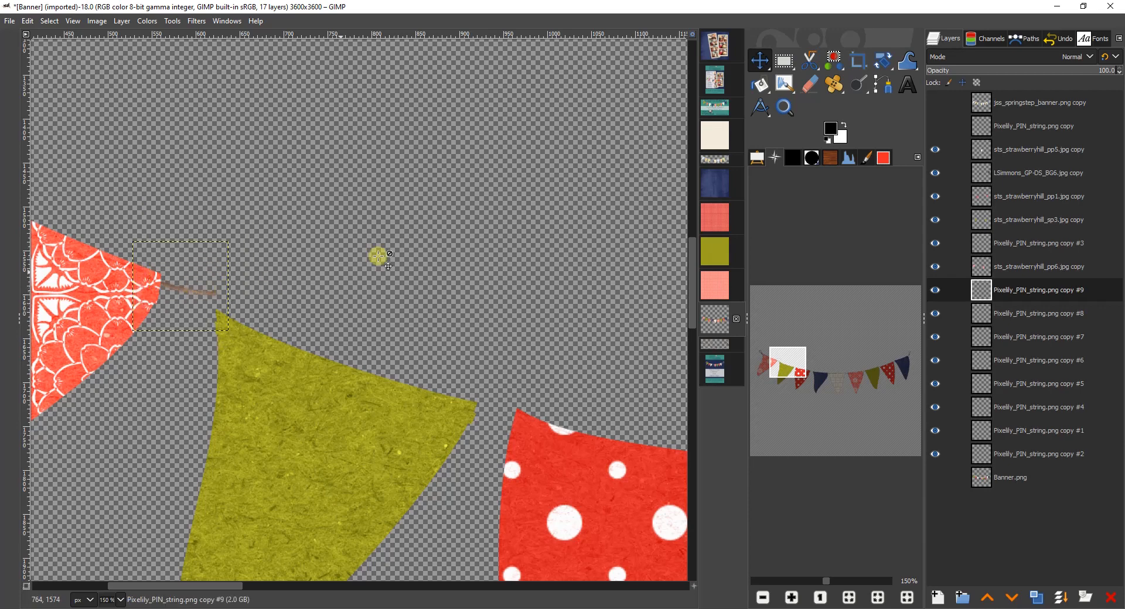
left_click(883, 60)
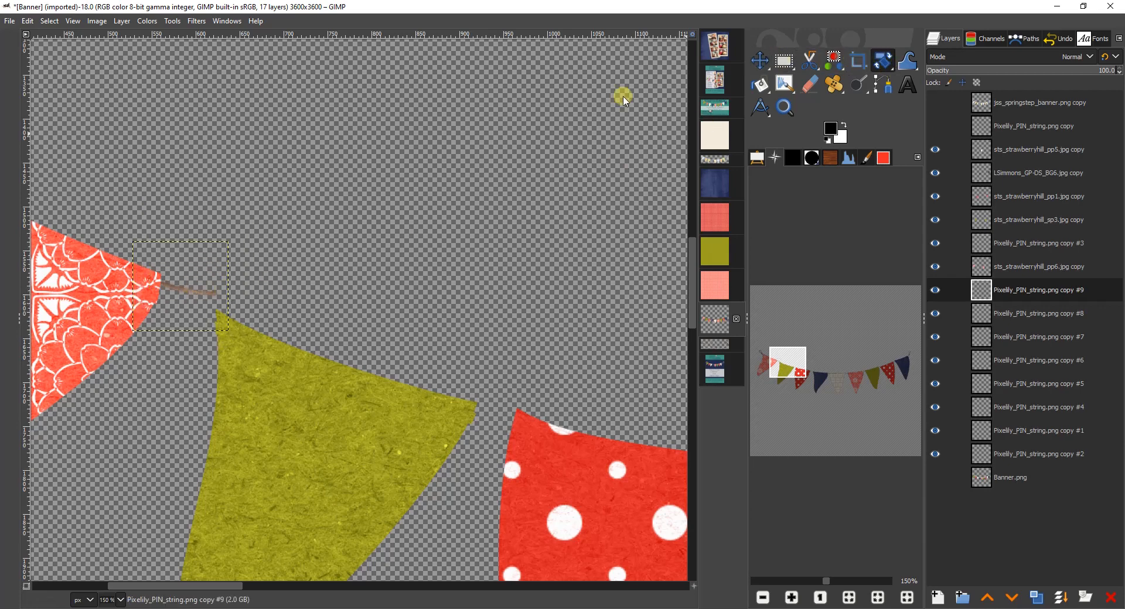
left_click(200, 298)
left_click_drag(210, 288, 218, 296)
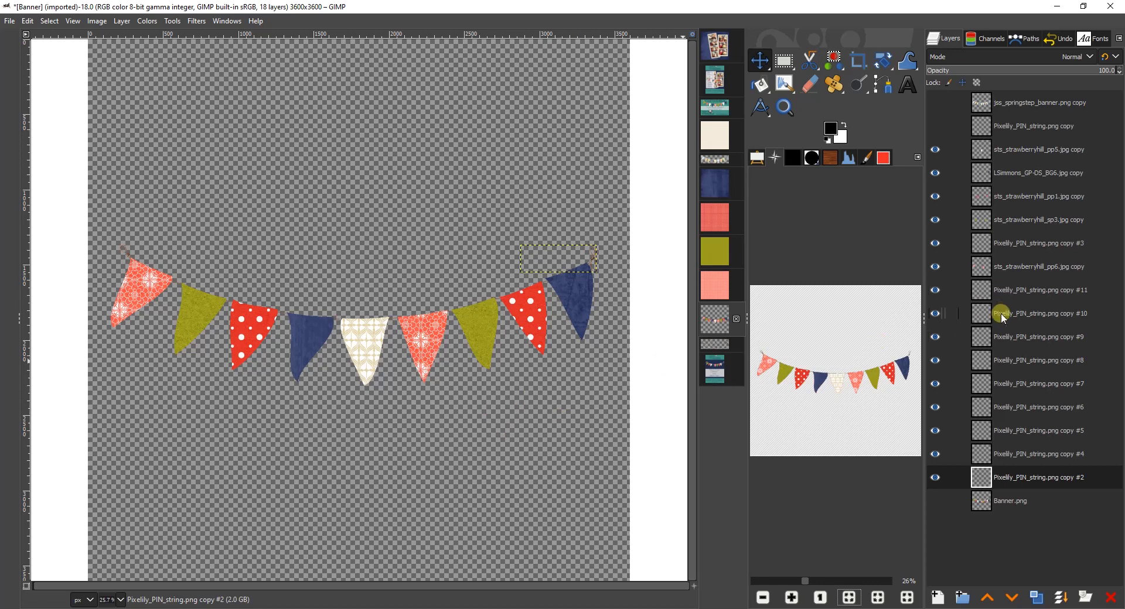
Step: Merge the stacked string layers down one by one, from string copy #11 through string copy #2
left_click(1010, 291)
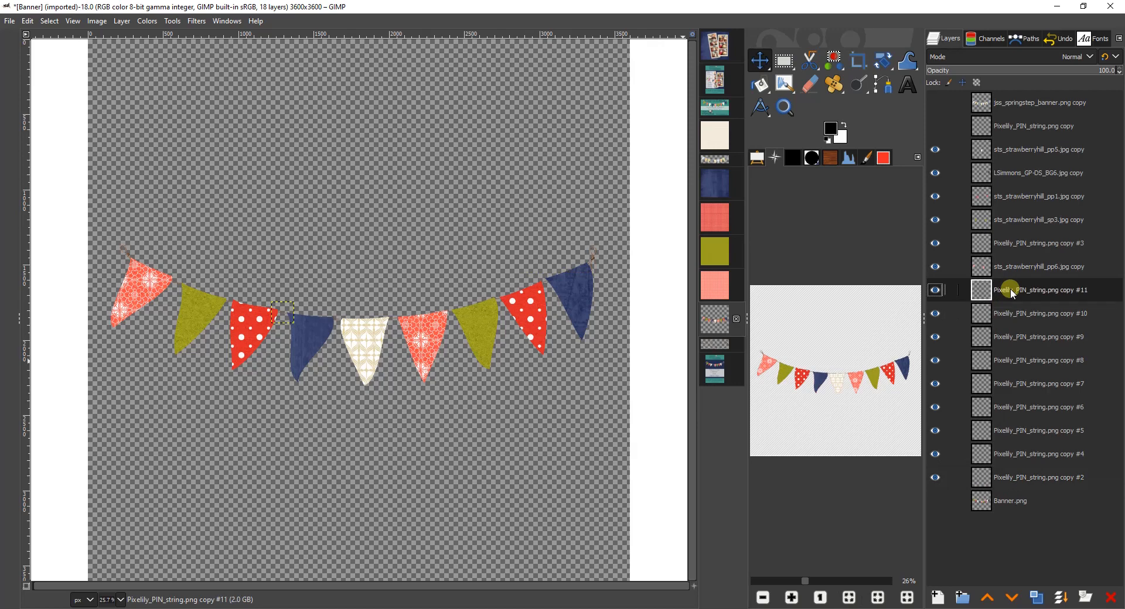
right_click(1010, 289)
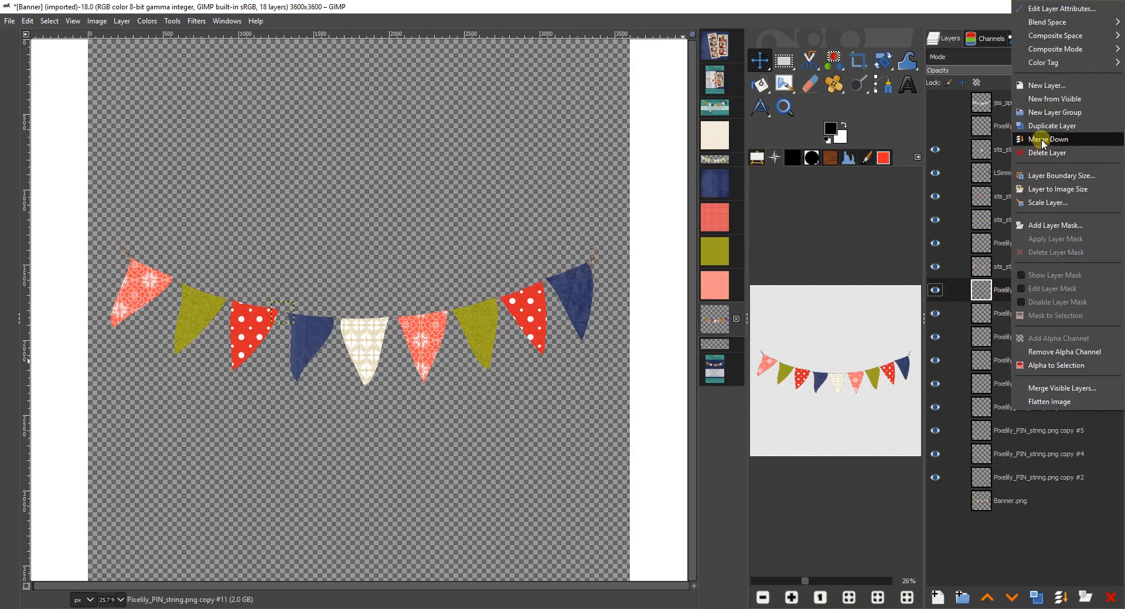
left_click(1042, 140)
right_click(1020, 294)
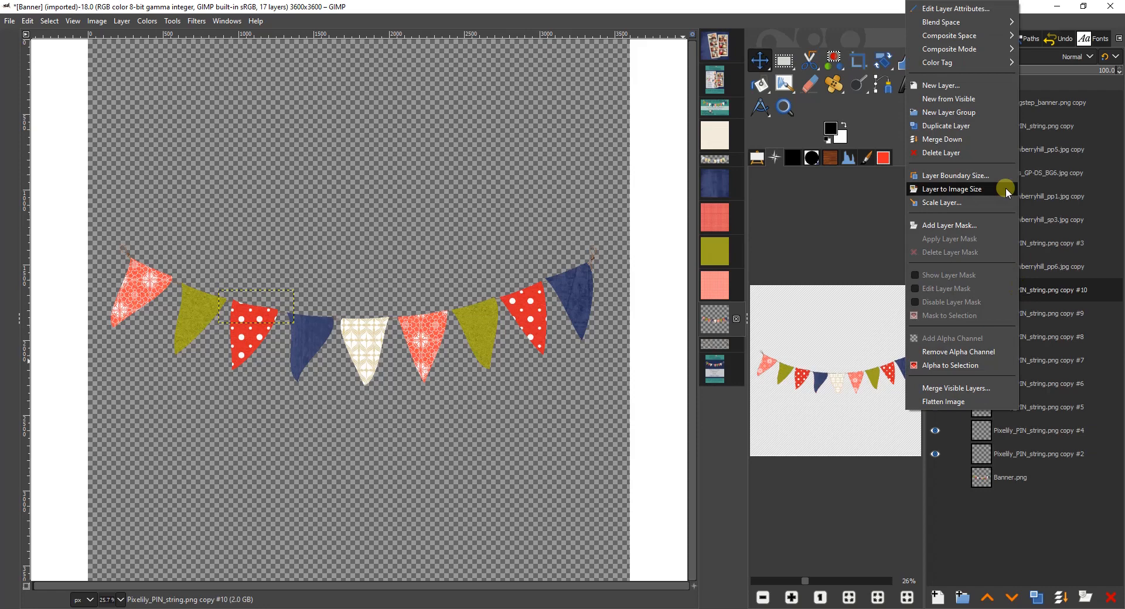
left_click(946, 139)
right_click(1013, 291)
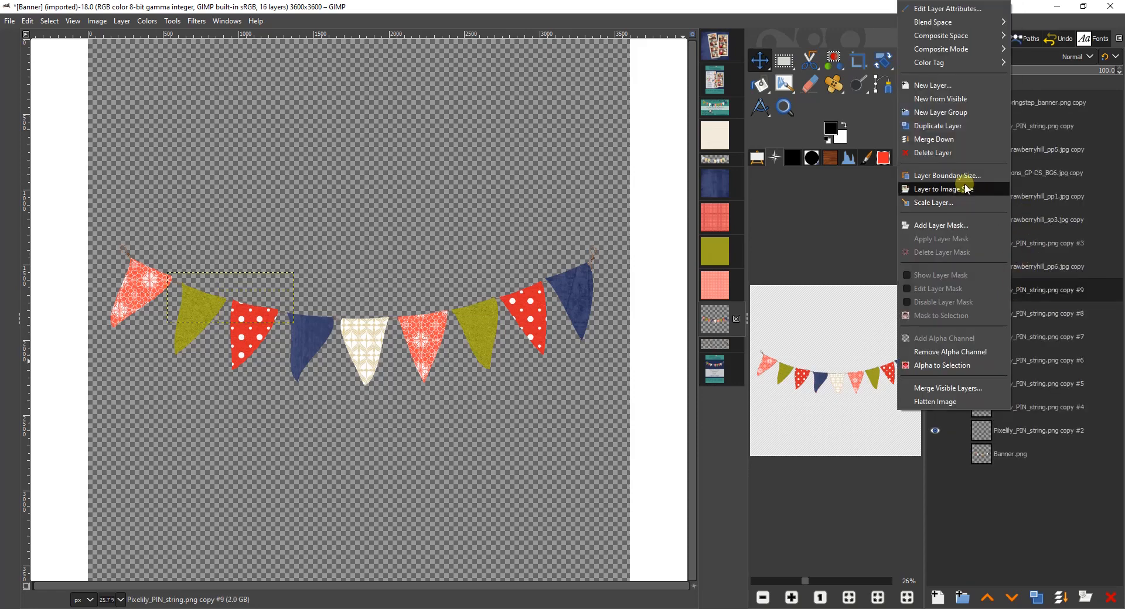
left_click(932, 139)
right_click(1018, 288)
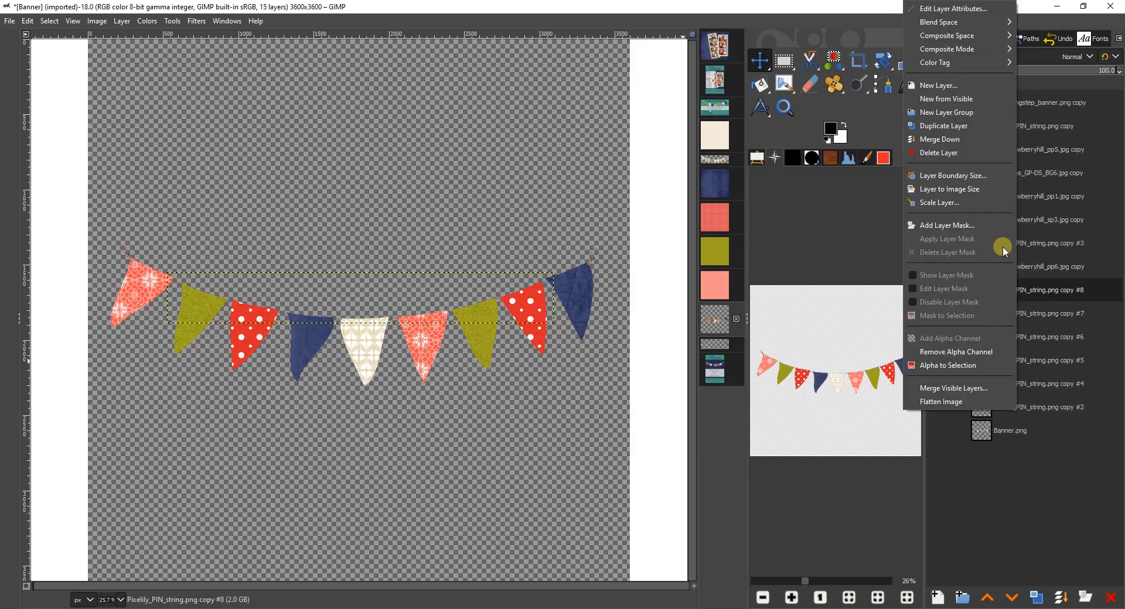
left_click(950, 139)
right_click(1020, 291)
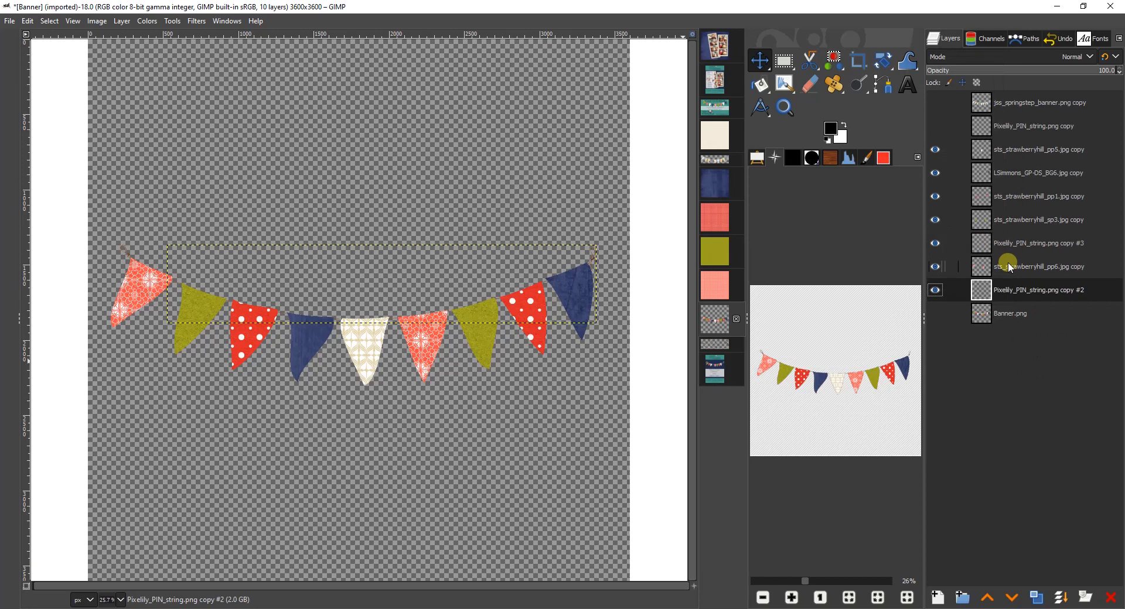
left_click(1015, 151)
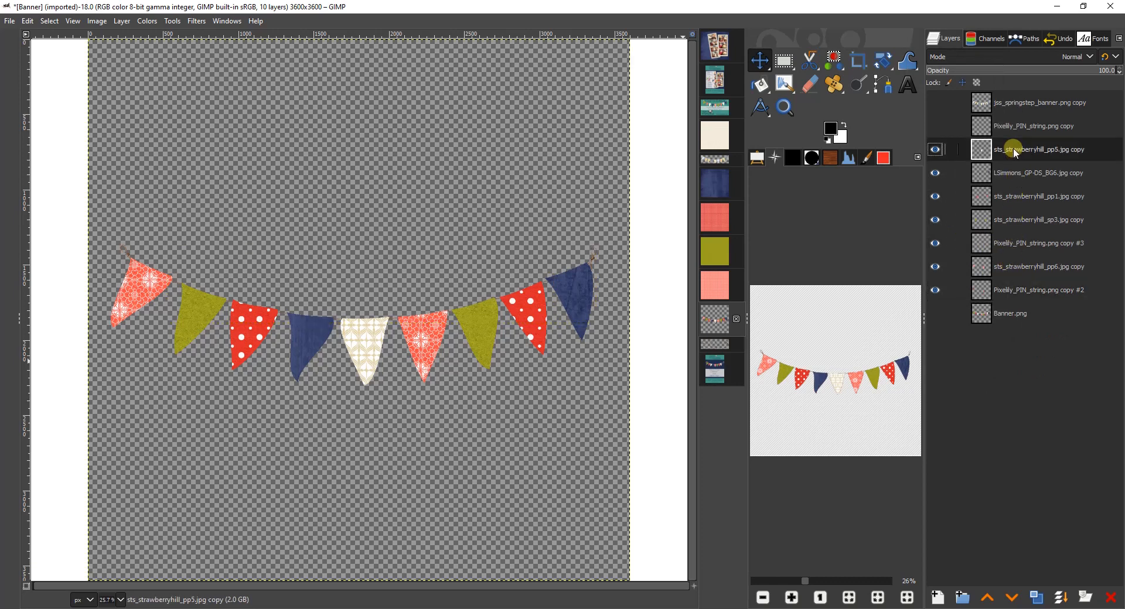
right_click(1015, 152)
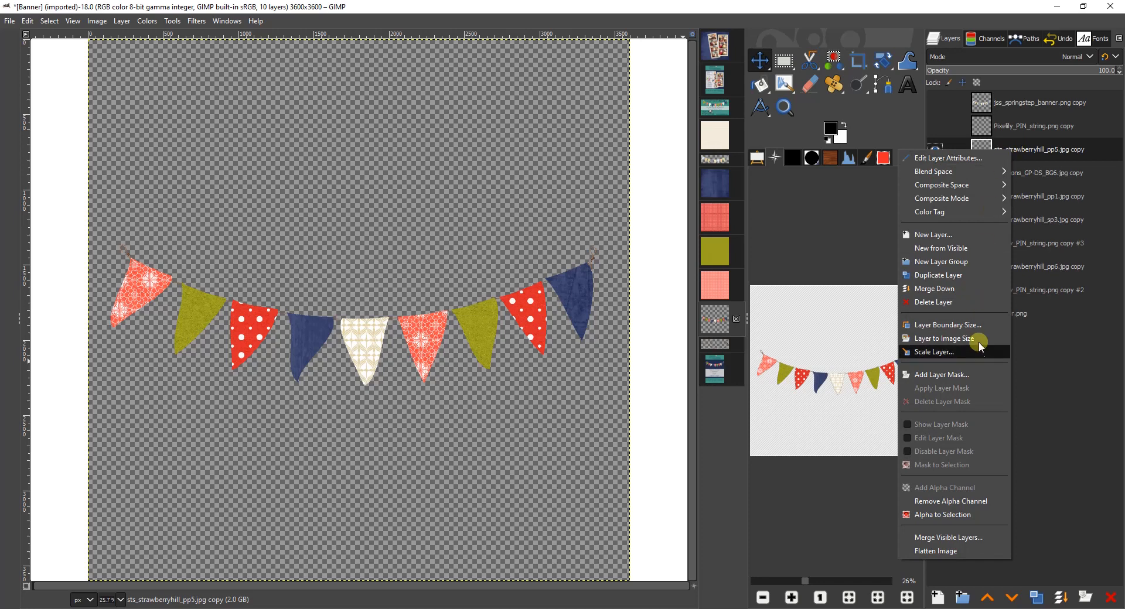
left_click(957, 293)
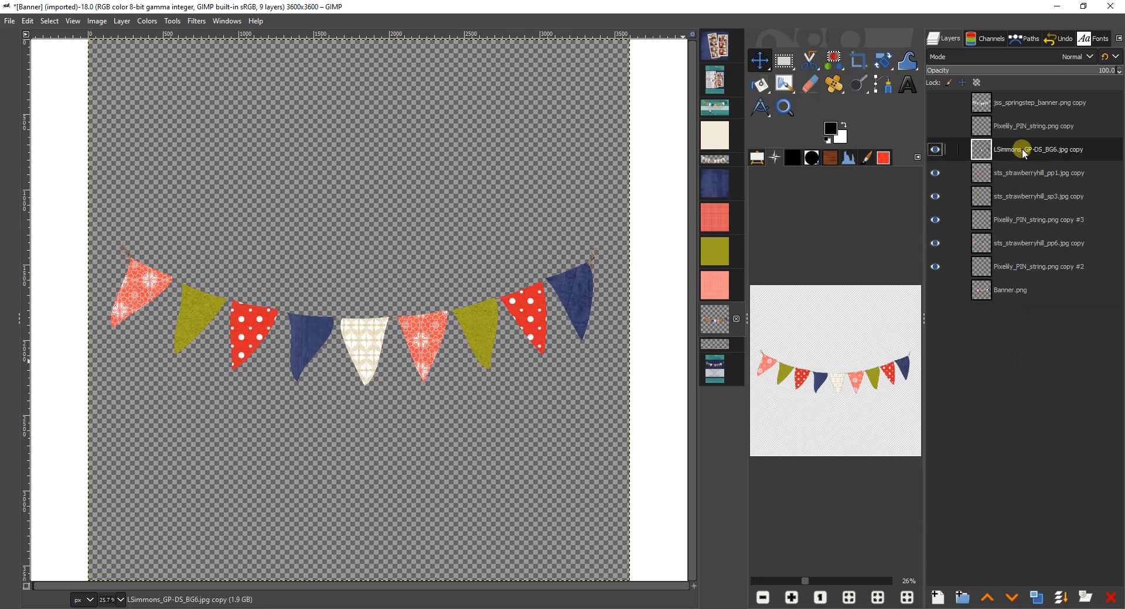
Step: Examine the string pieces along the whole banner with the merged flags layer hidden, and show that layer again
key("z")
left_click(557, 290)
left_click(557, 290)
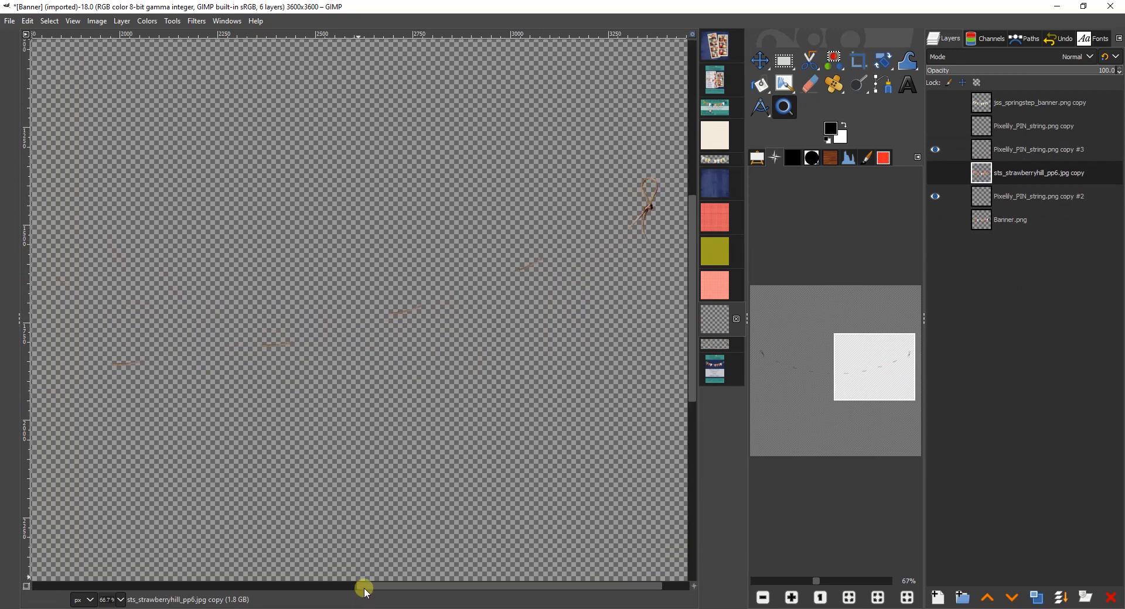
left_click_drag(364, 586, 32, 515)
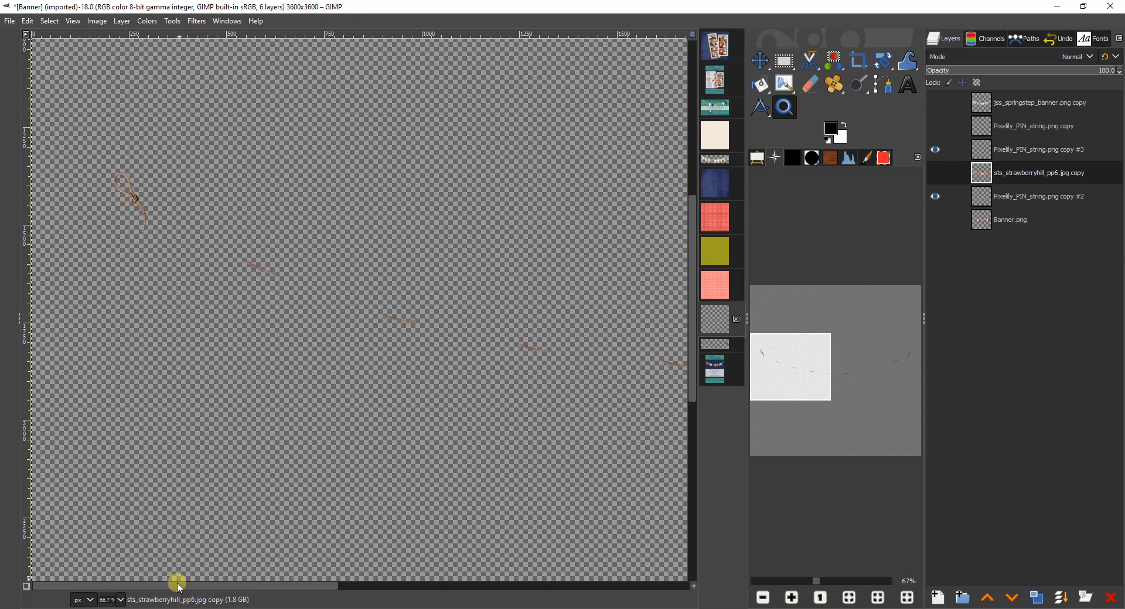
left_click_drag(176, 582, 384, 604)
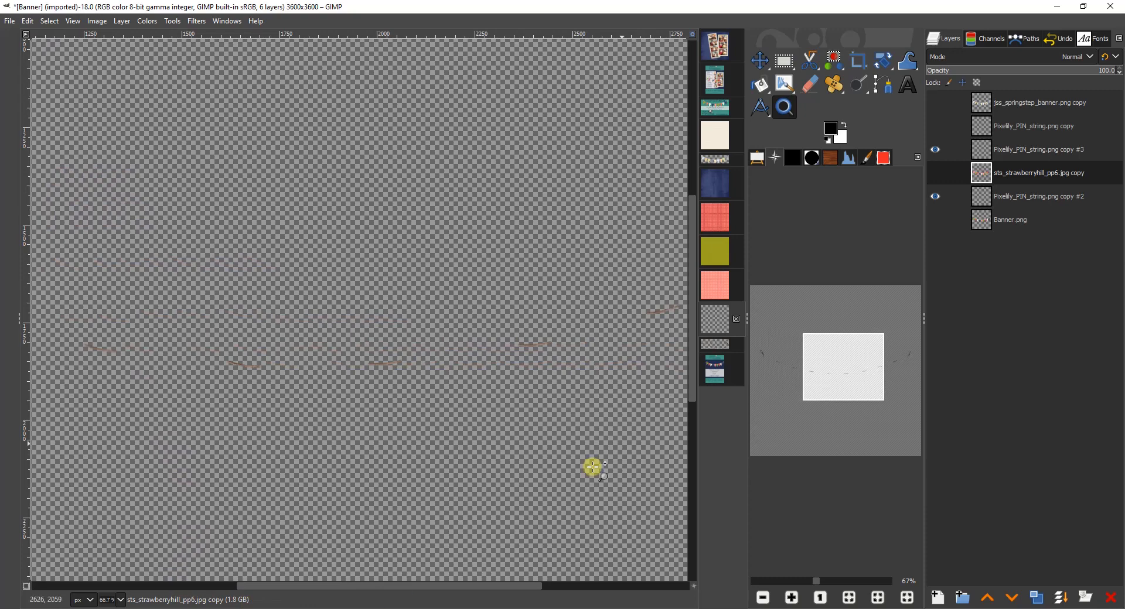
left_click(935, 172)
Step: Merge string copy #3 down into the flags layer, and merge that layer down into string copy #2
left_click(1022, 150)
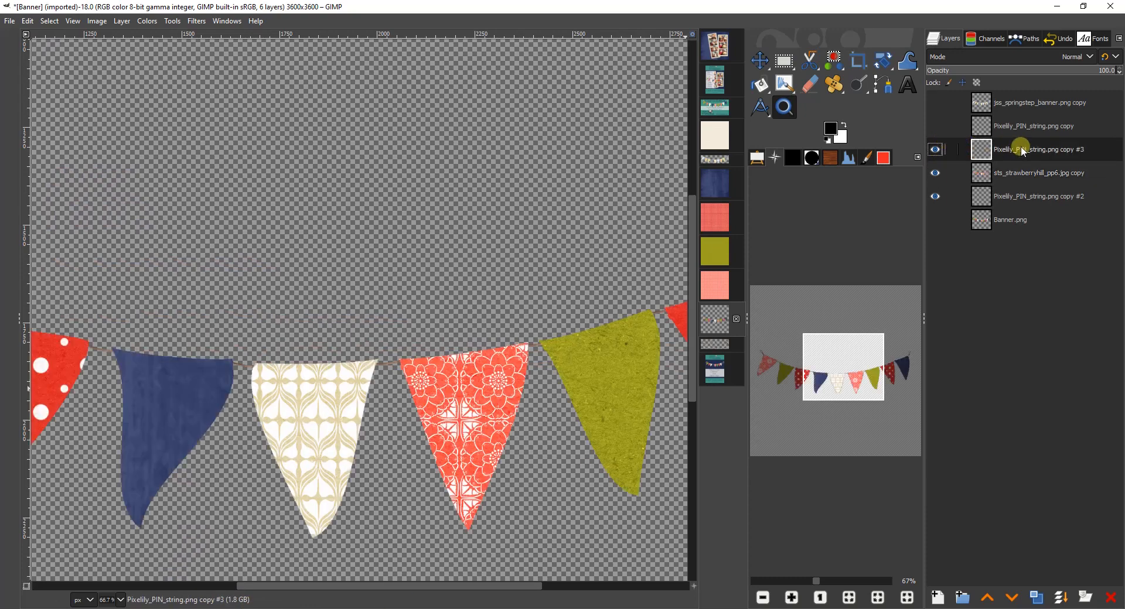
right_click(1022, 151)
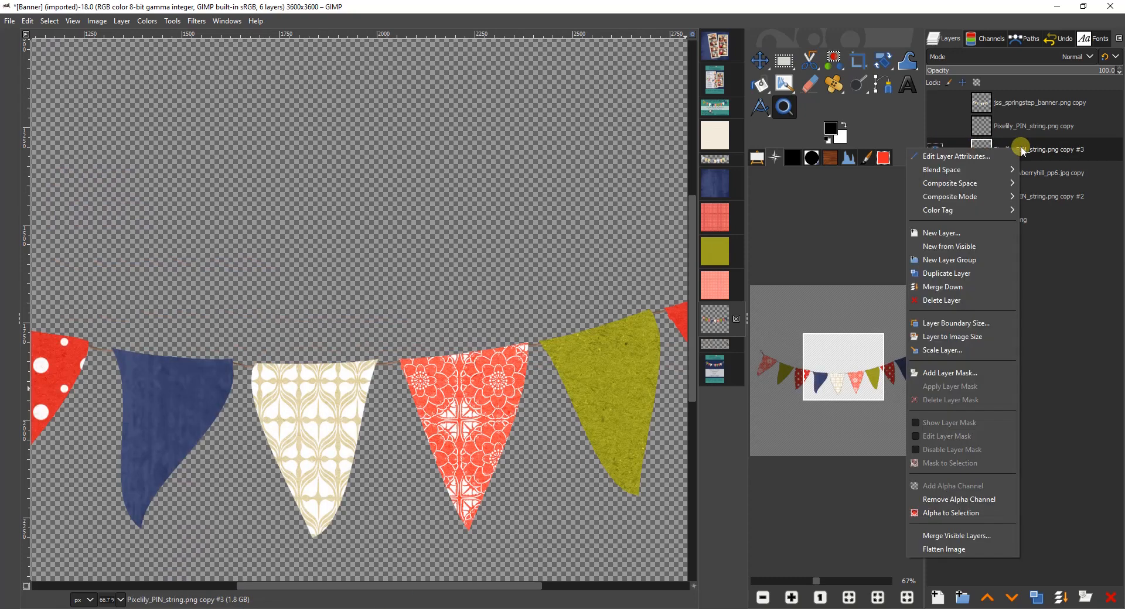
left_click(965, 291)
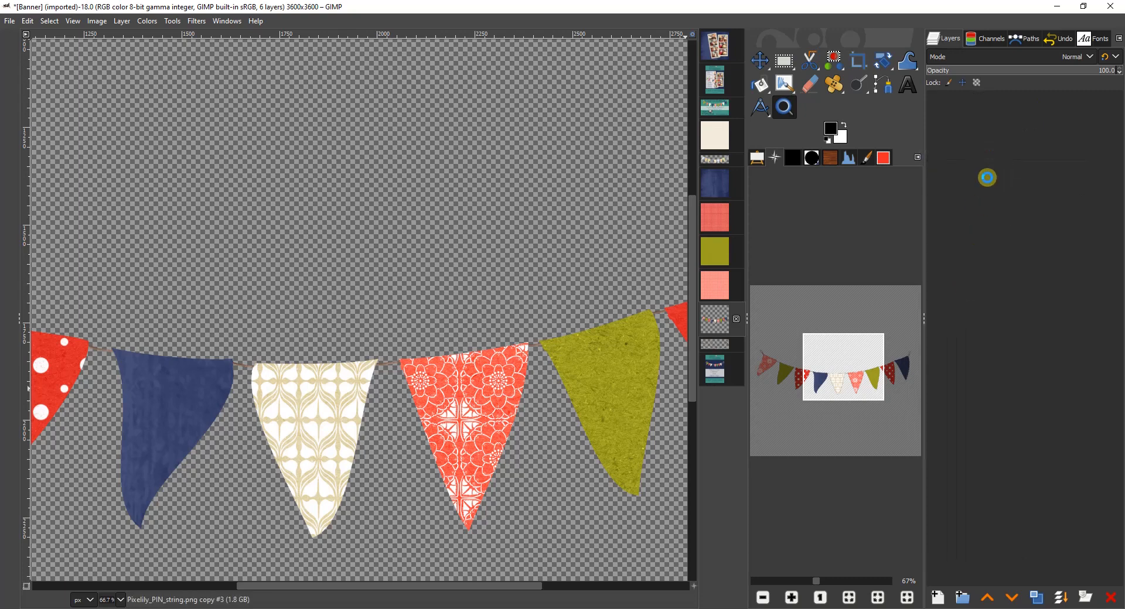
right_click(1007, 147)
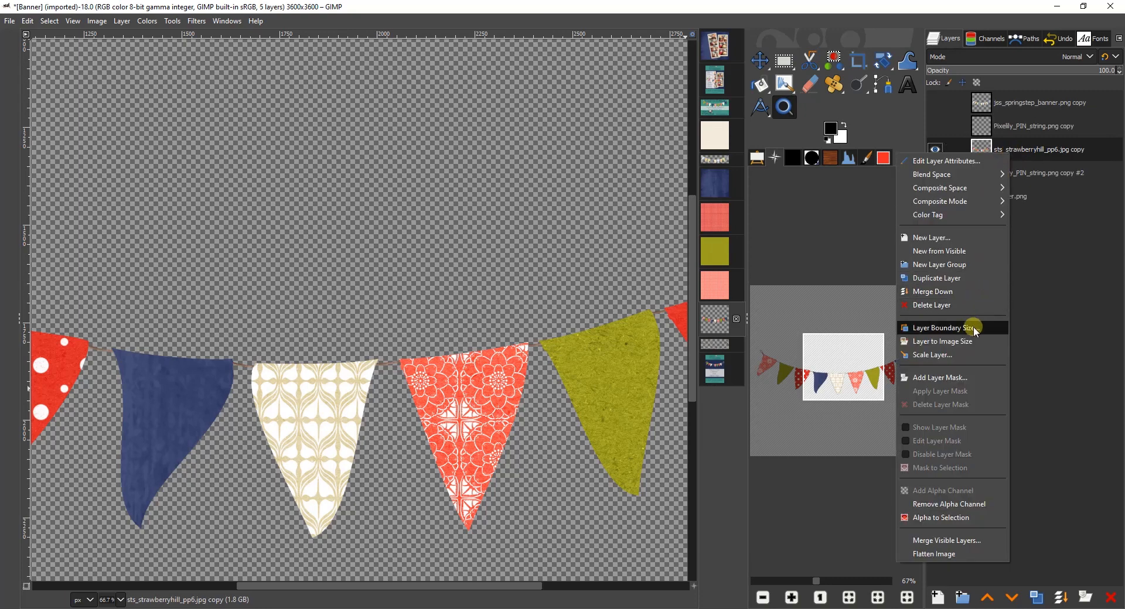
left_click(965, 291)
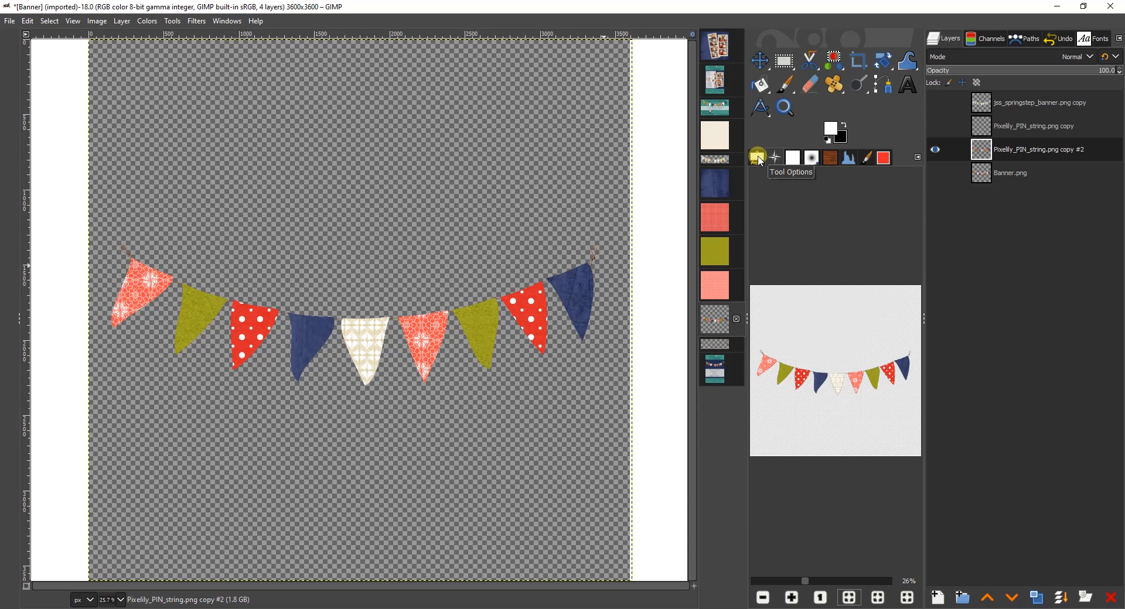
Step: Add two new transparent 3600 x 3600 px layers above the merged banner layer
left_click(940, 598)
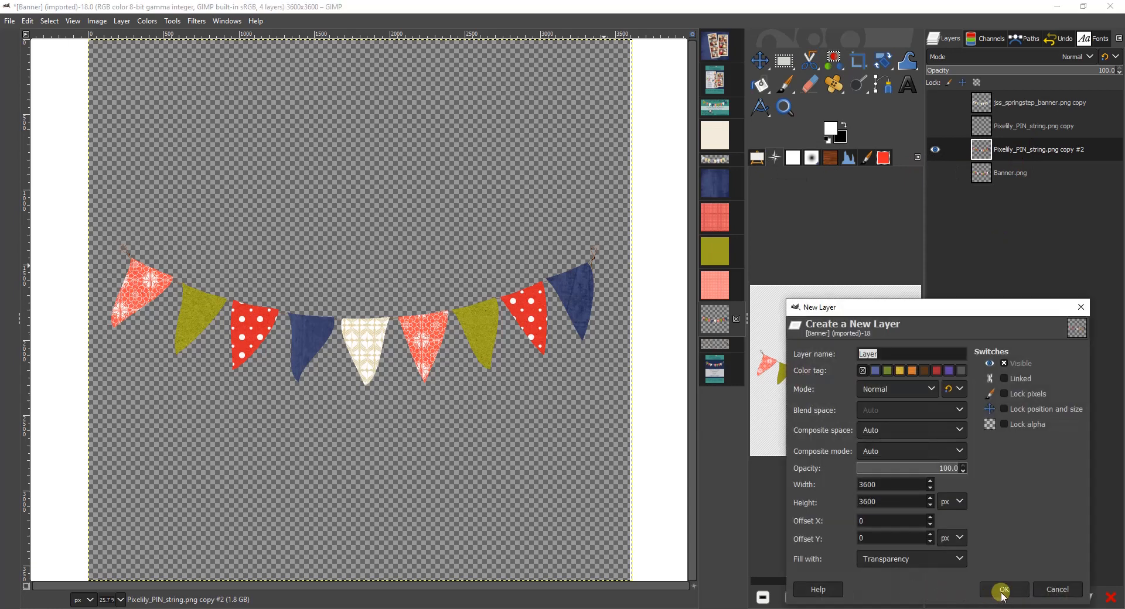
key("Return")
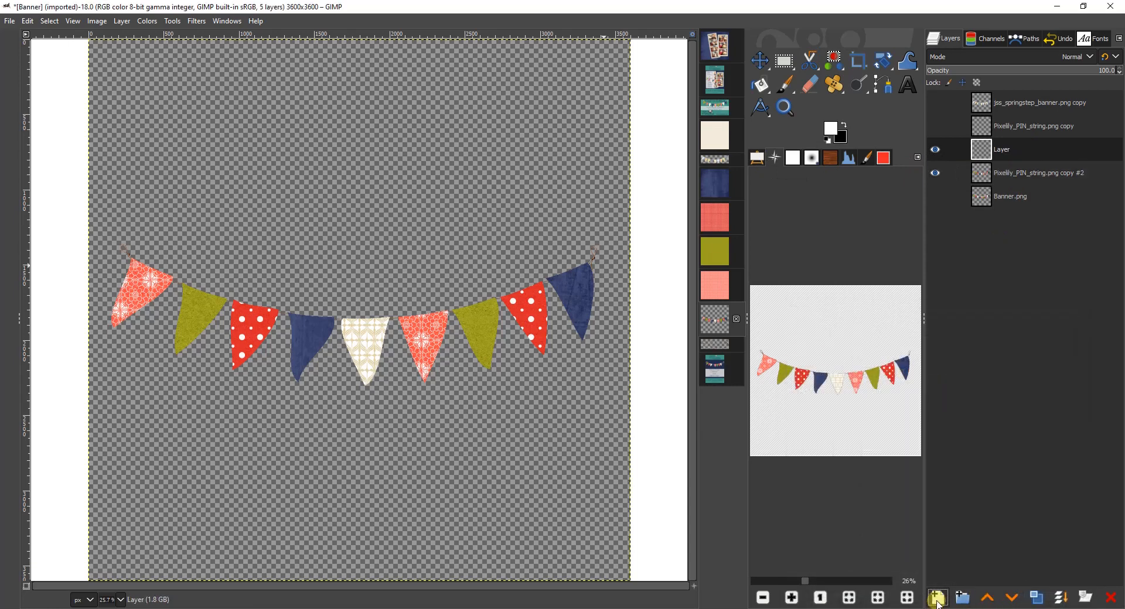
left_click(939, 598)
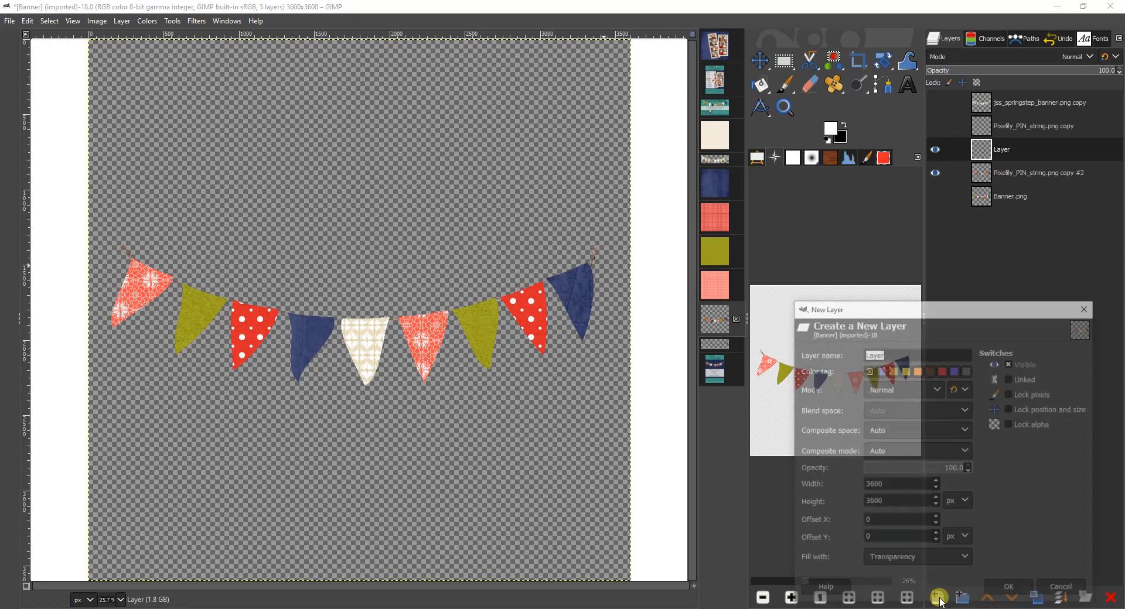
left_click(1006, 590)
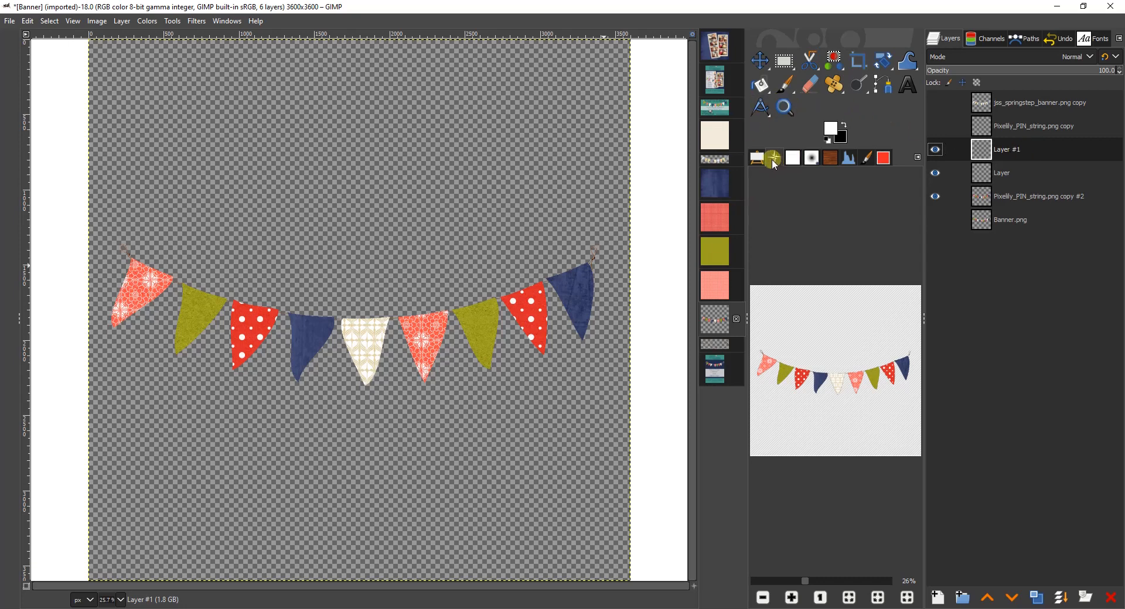
left_click(792, 598)
left_click(791, 598)
left_click(791, 598)
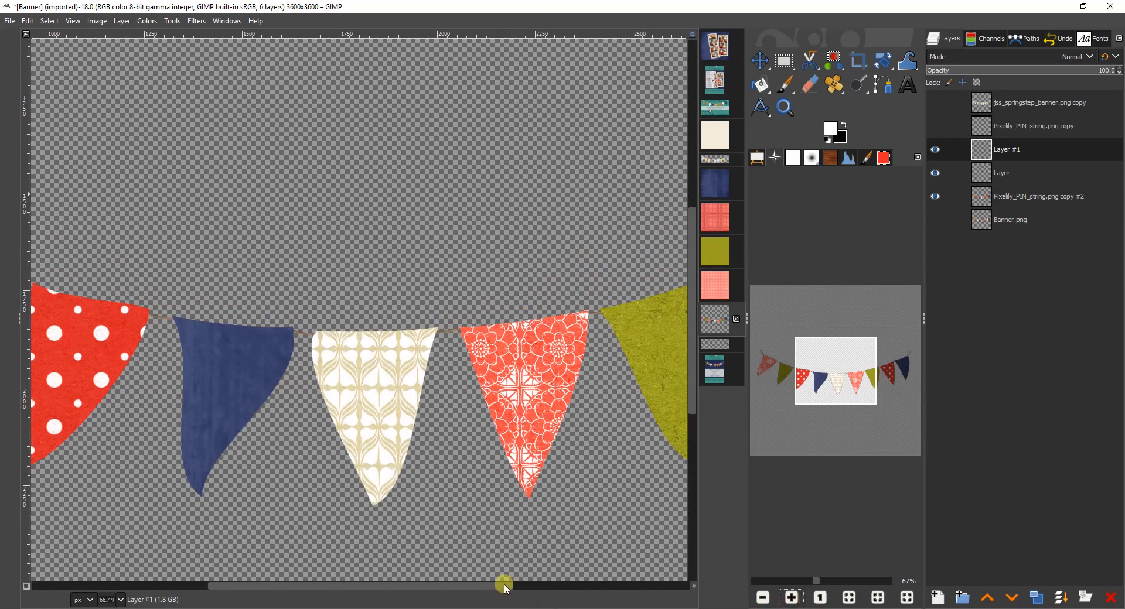
Step: Paint white highlight lines along the upper edges of the flags on Layer #1 with the size 10 Hardness 025 brush
left_click_drag(502, 584, 678, 583)
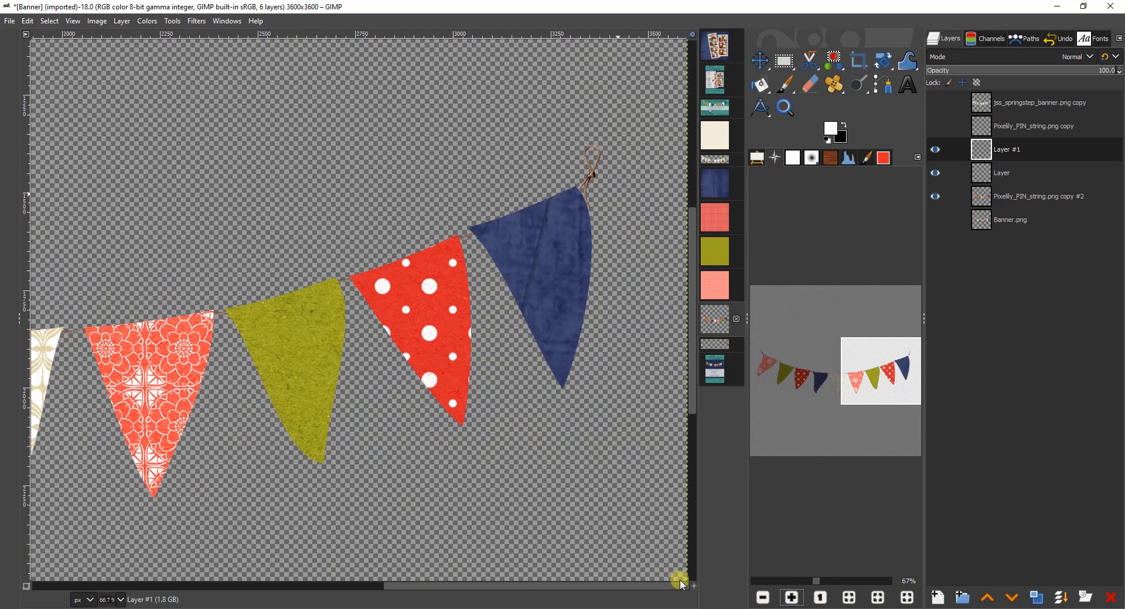
left_click(791, 598)
left_click_drag(626, 586, 678, 586)
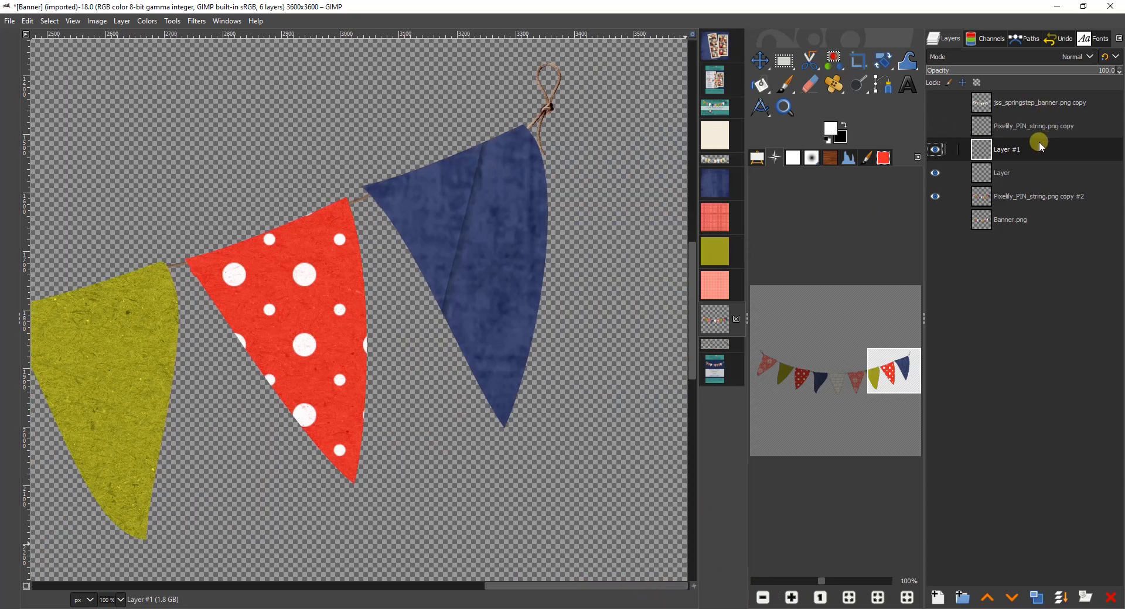
left_click(786, 85)
left_click(811, 159)
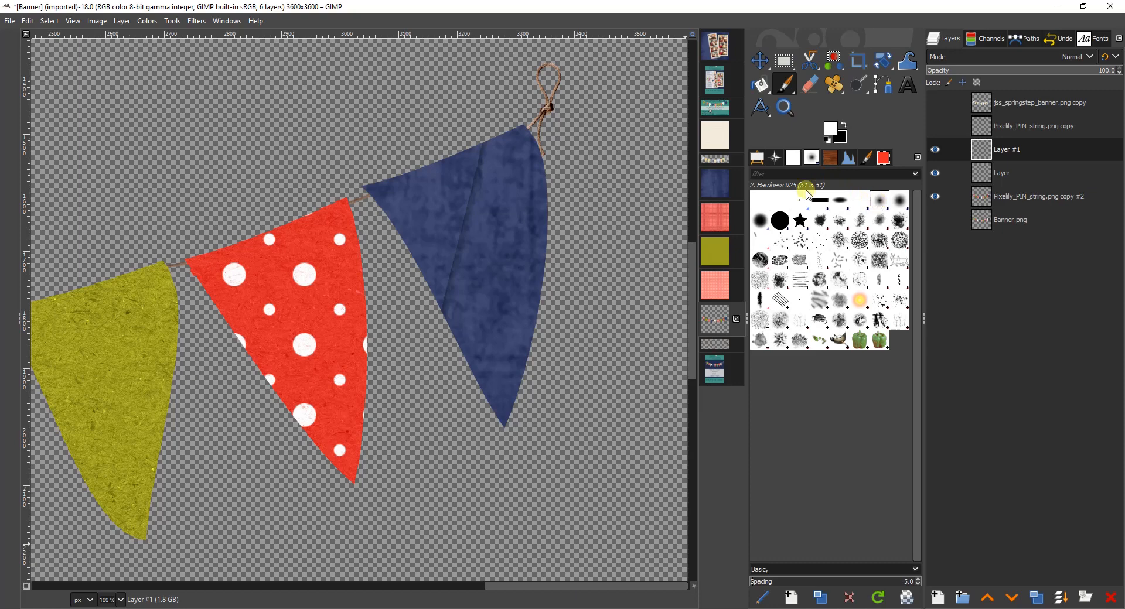
left_click(759, 162)
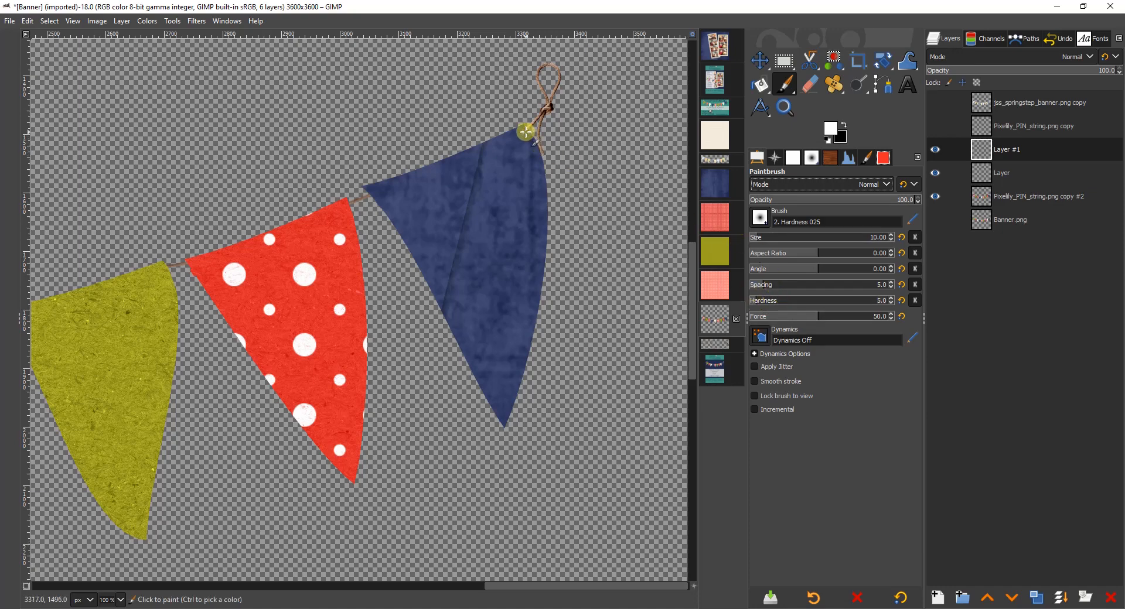
left_click_drag(526, 132, 186, 263)
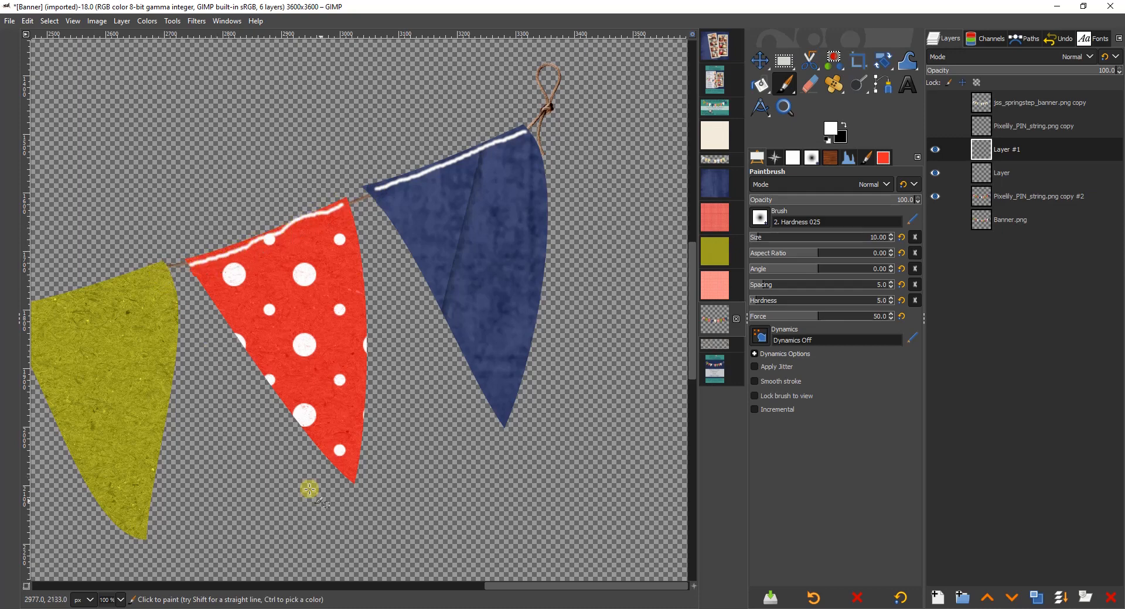
left_click_drag(502, 585, 353, 587)
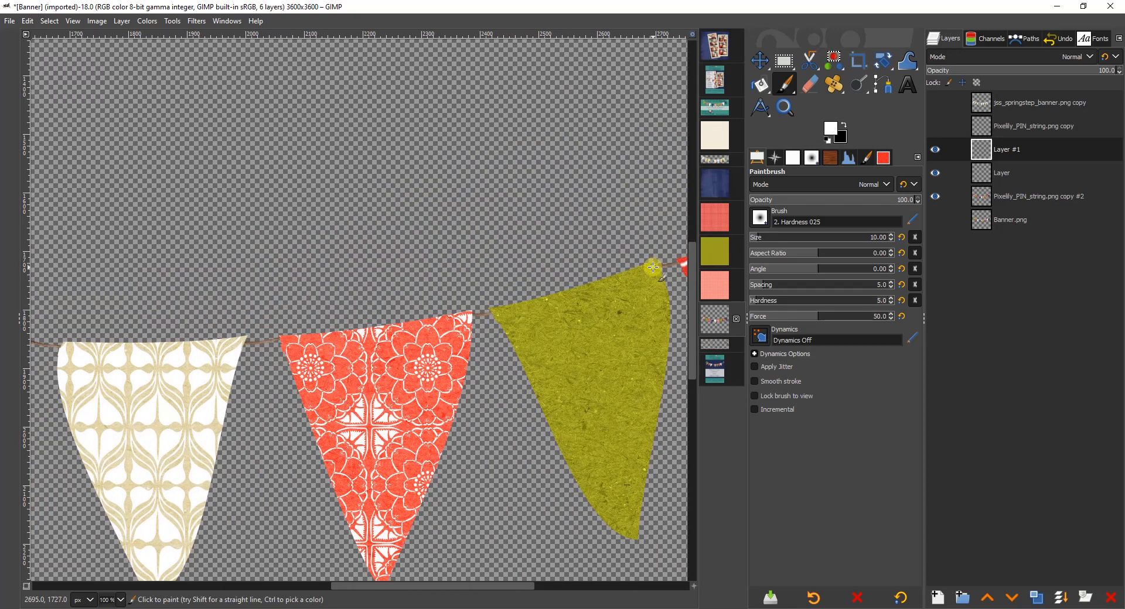
mouse_move(652, 267)
left_mouse_down()
mouse_move(434, 329)
mouse_move(293, 338)
left_mouse_up()
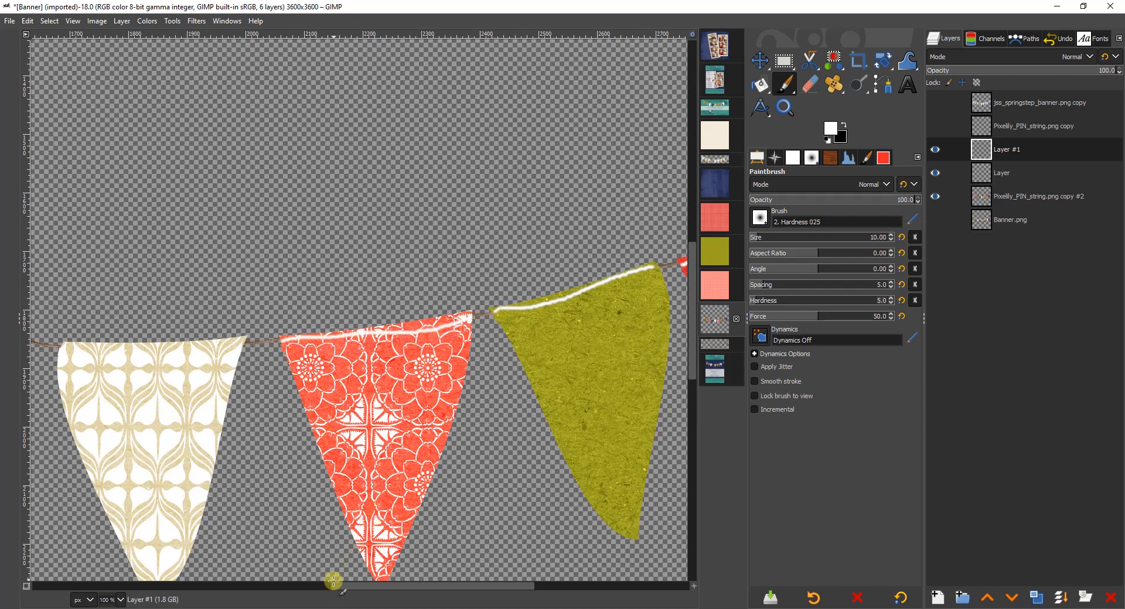
left_click_drag(335, 586, 276, 589)
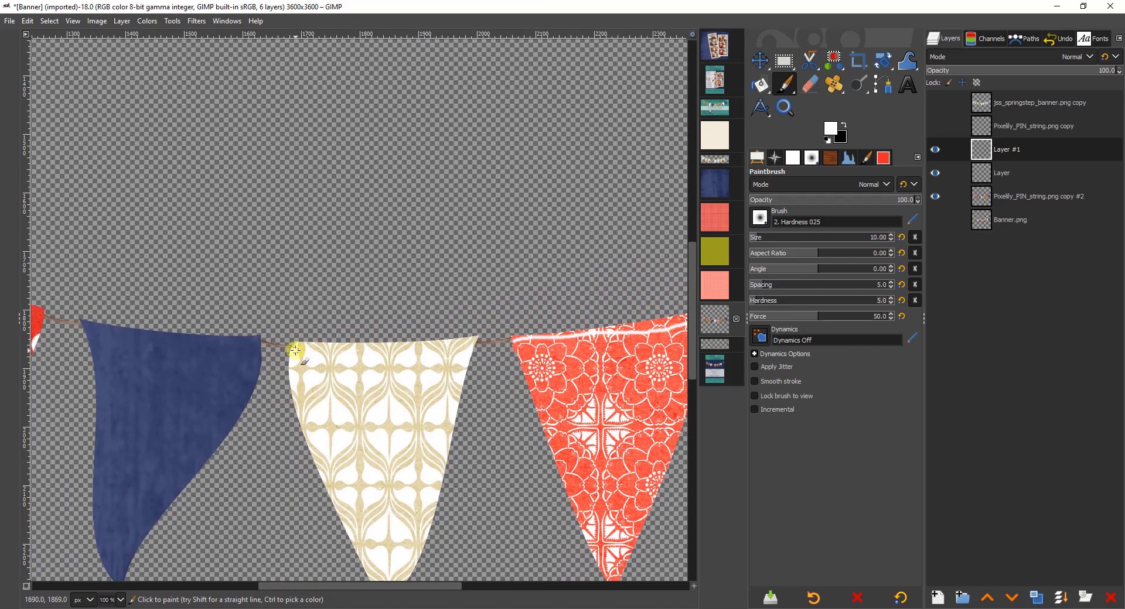
left_click_drag(302, 350, 338, 354)
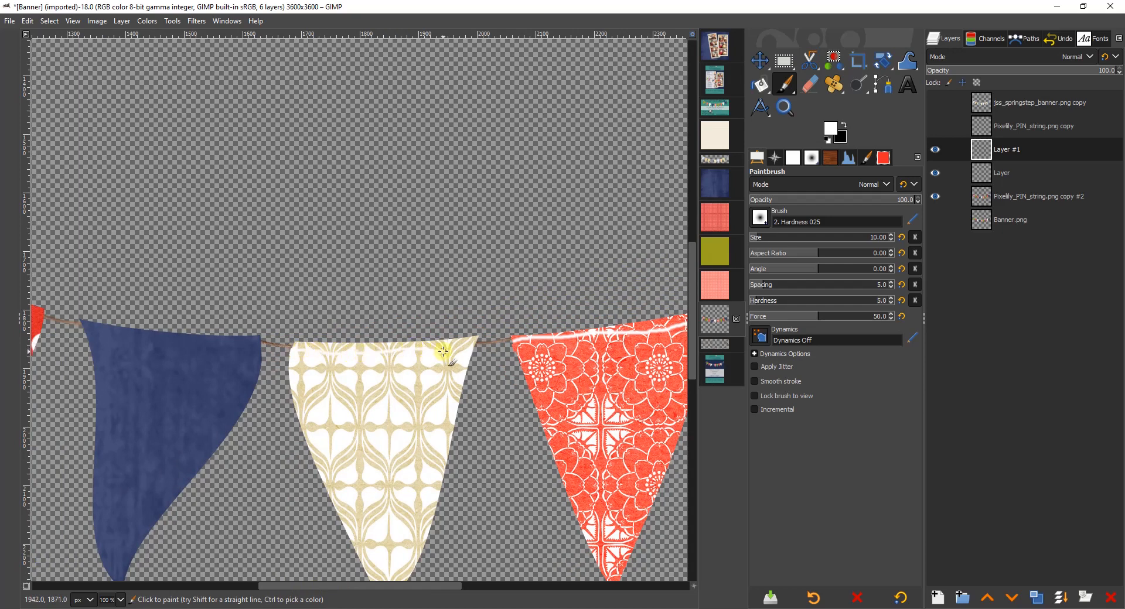
mouse_move(257, 343)
left_mouse_down()
mouse_move(193, 353)
mouse_move(93, 326)
left_mouse_up()
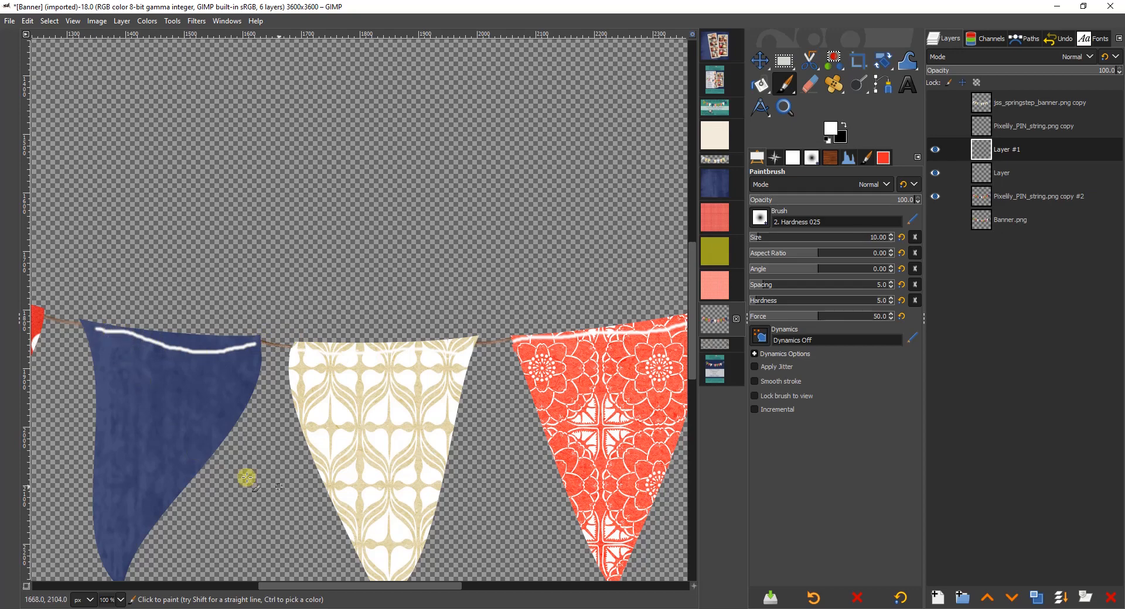
left_click_drag(321, 584, 202, 584)
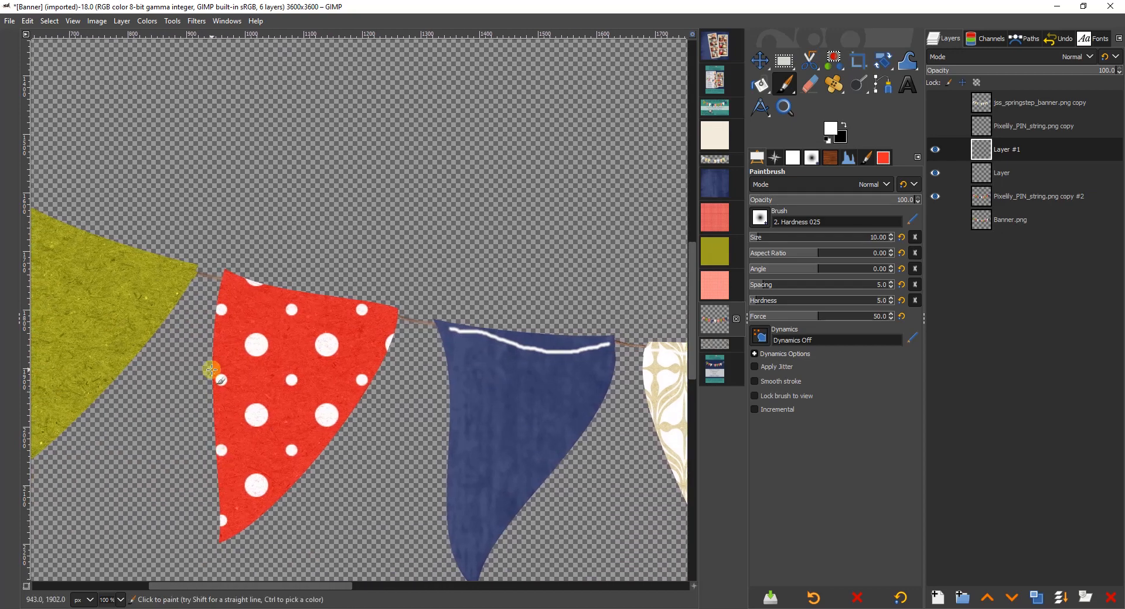
left_click_drag(224, 279, 396, 315)
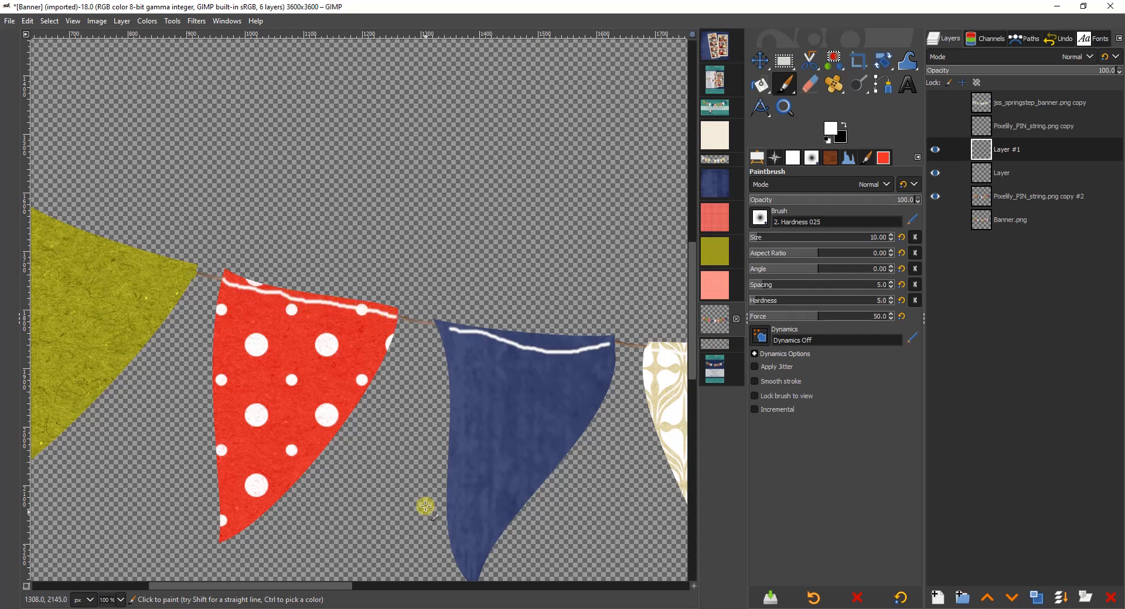
left_click_drag(350, 585, 253, 584)
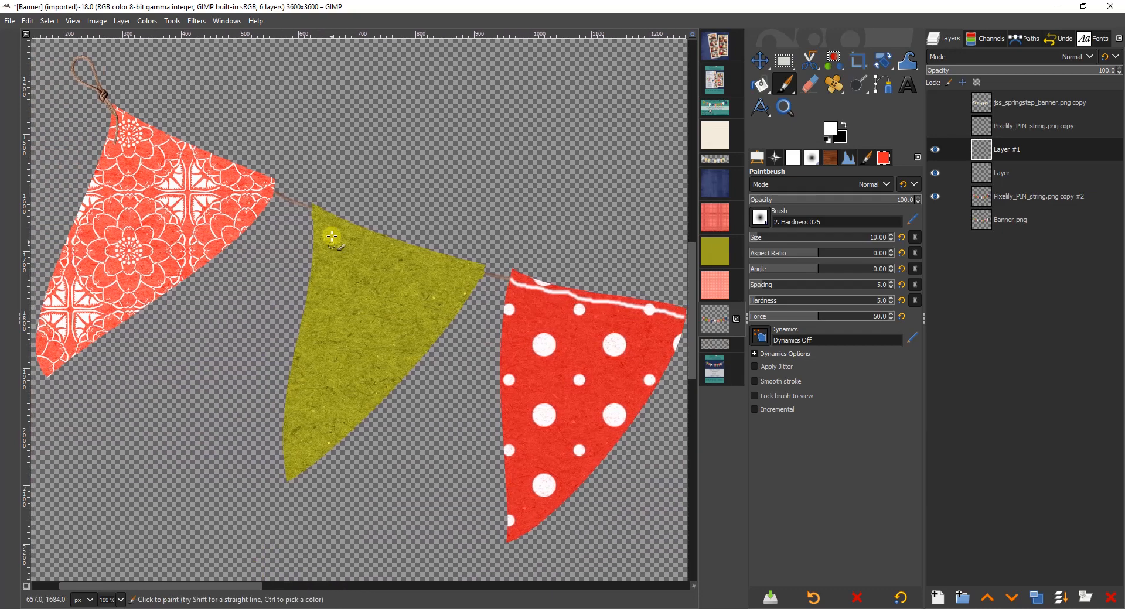
left_click_drag(314, 212, 481, 274)
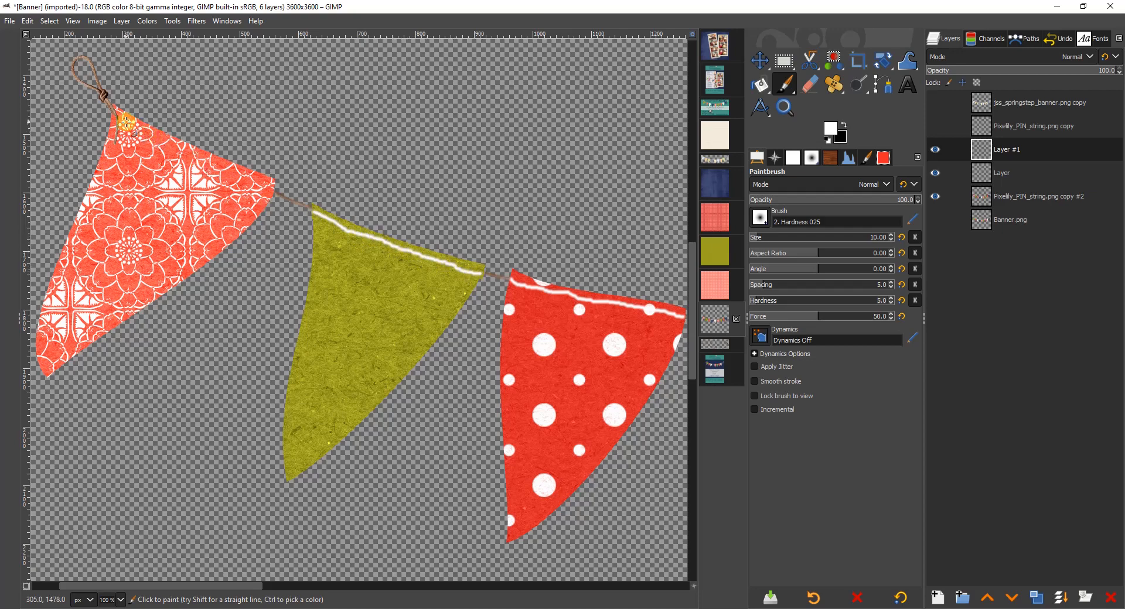
left_click_drag(120, 116, 268, 187)
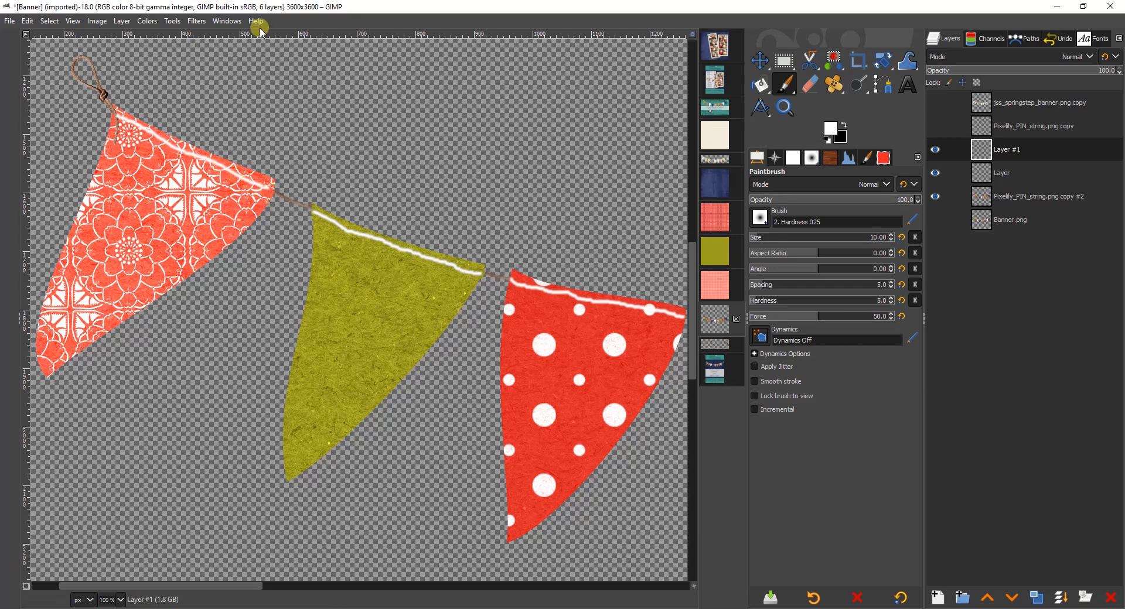
Step: Apply a 7.59 Gaussian Blur to the white highlight lines and lower Layer #1's opacity to 36.4
left_click(197, 21)
mouse_move(221, 101)
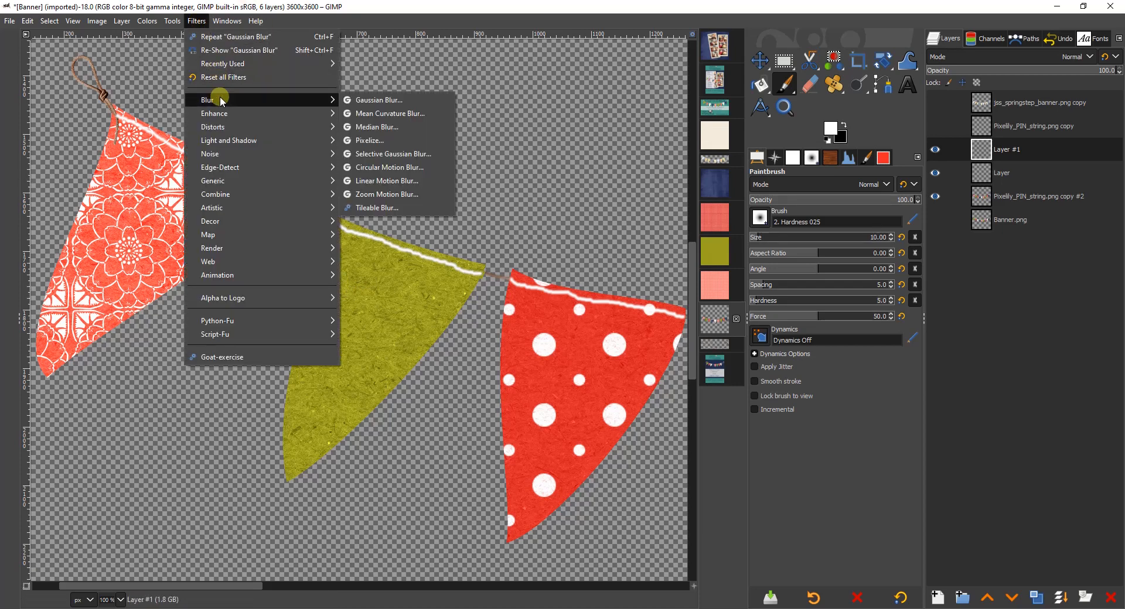
left_click(375, 100)
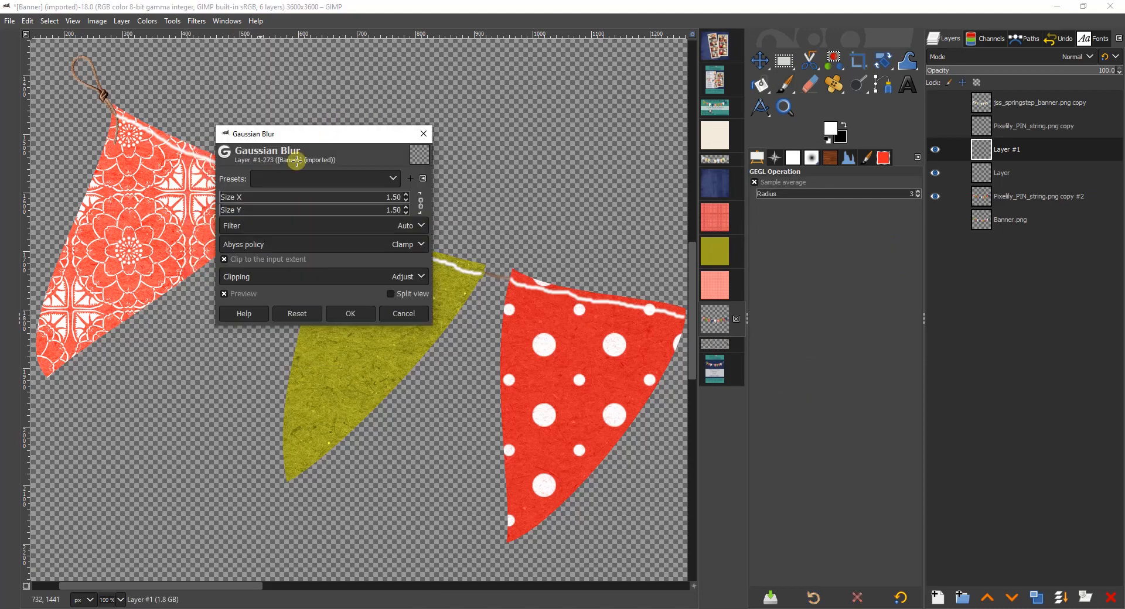
left_click_drag(235, 203, 231, 204)
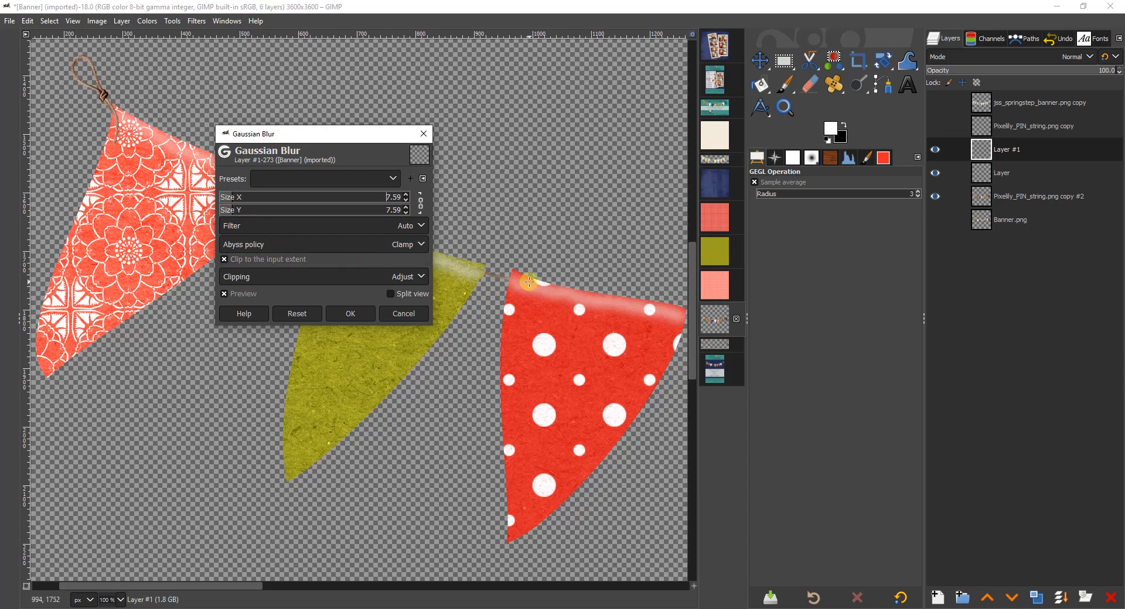
left_click(353, 311)
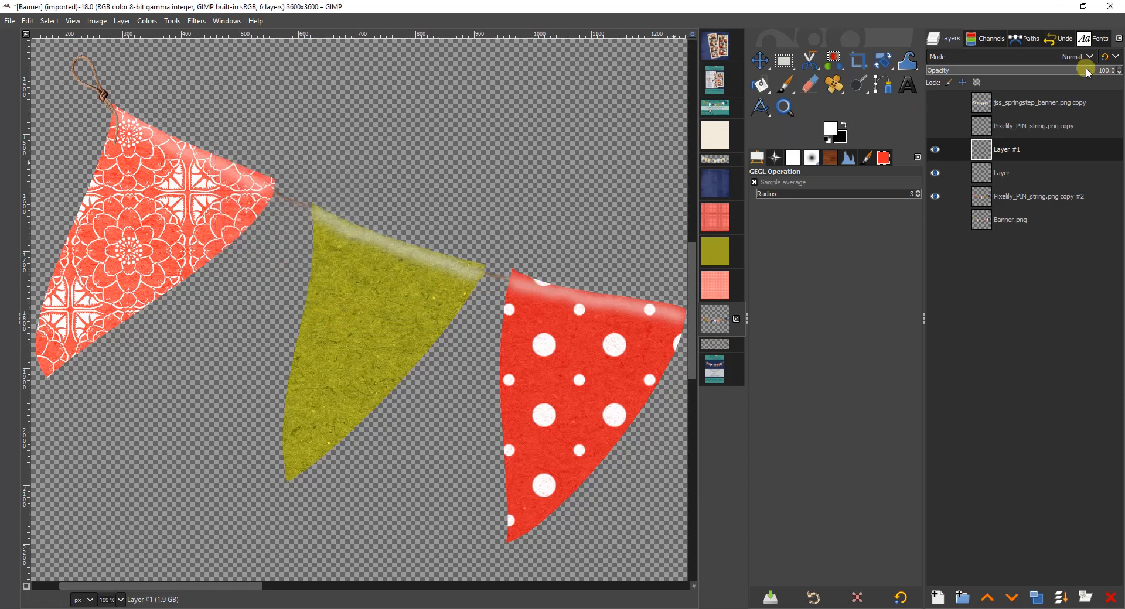
left_click_drag(1076, 70, 987, 72)
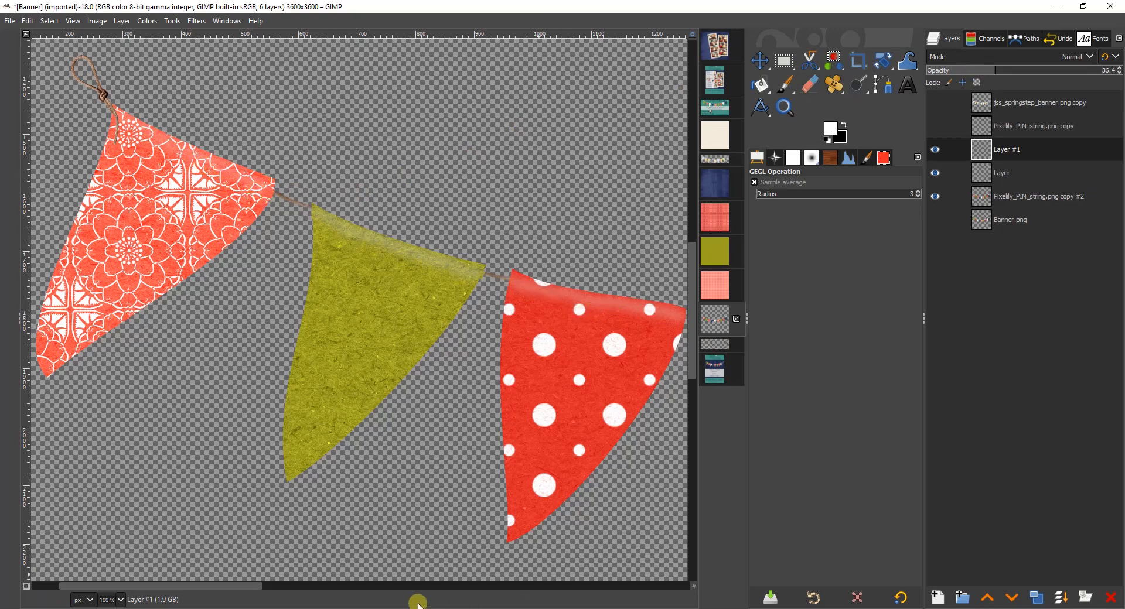
Step: Paint black shadow lines just below the highlights on every flag, on the layer named Layer, with the size 10 brush
left_click_drag(256, 583, 228, 546)
left_click(1025, 171)
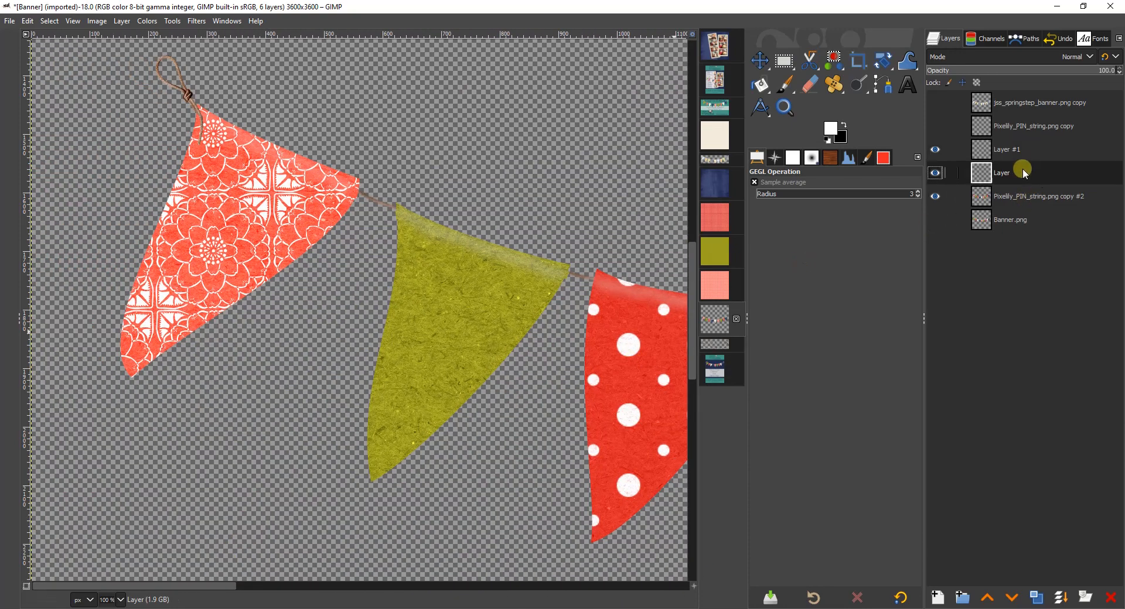
left_click(844, 126)
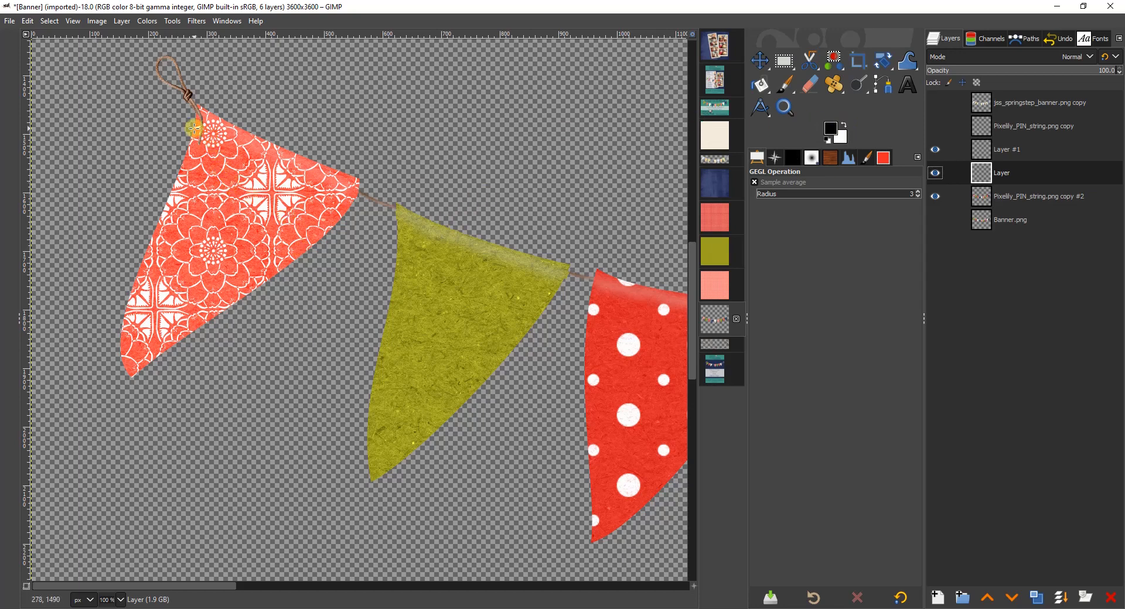
key("ctrl+shift+f")
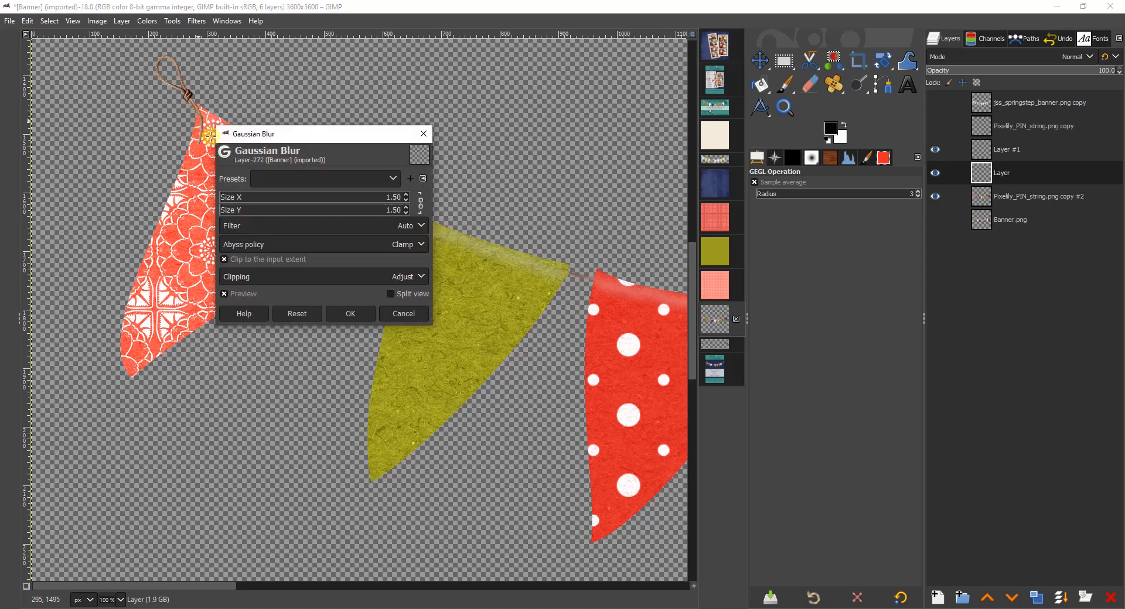
left_click(785, 84)
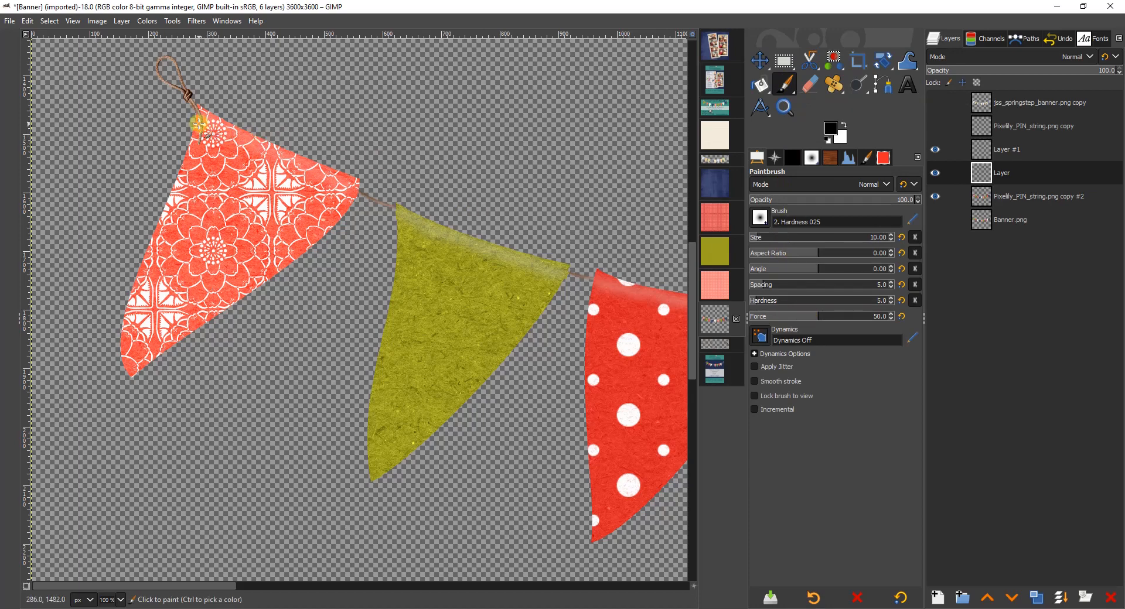
left_click_drag(203, 124, 354, 198)
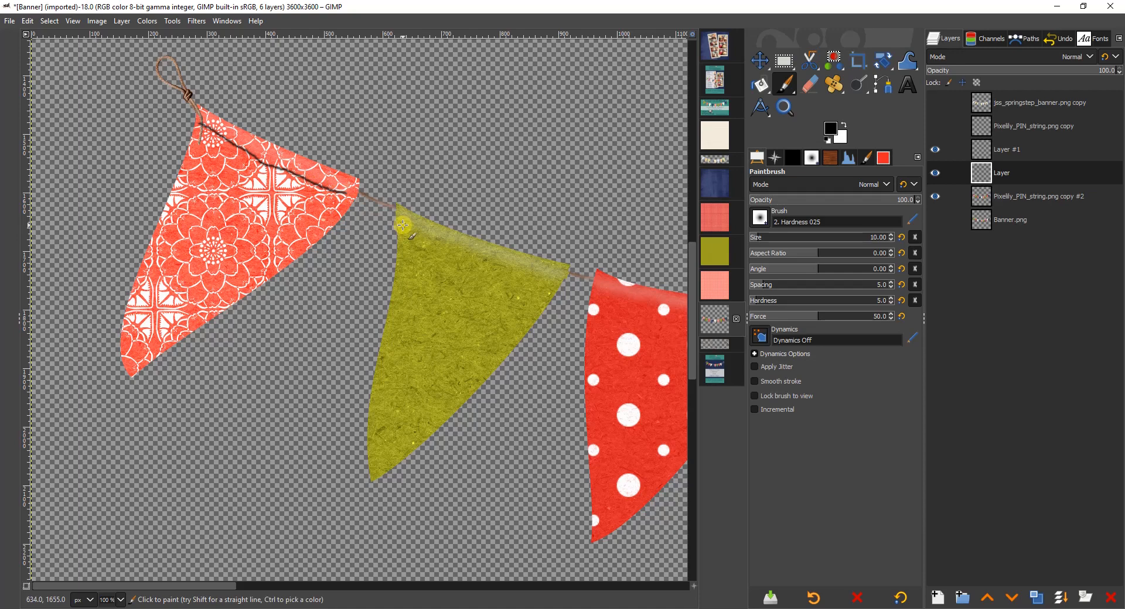
left_click_drag(403, 226, 567, 276)
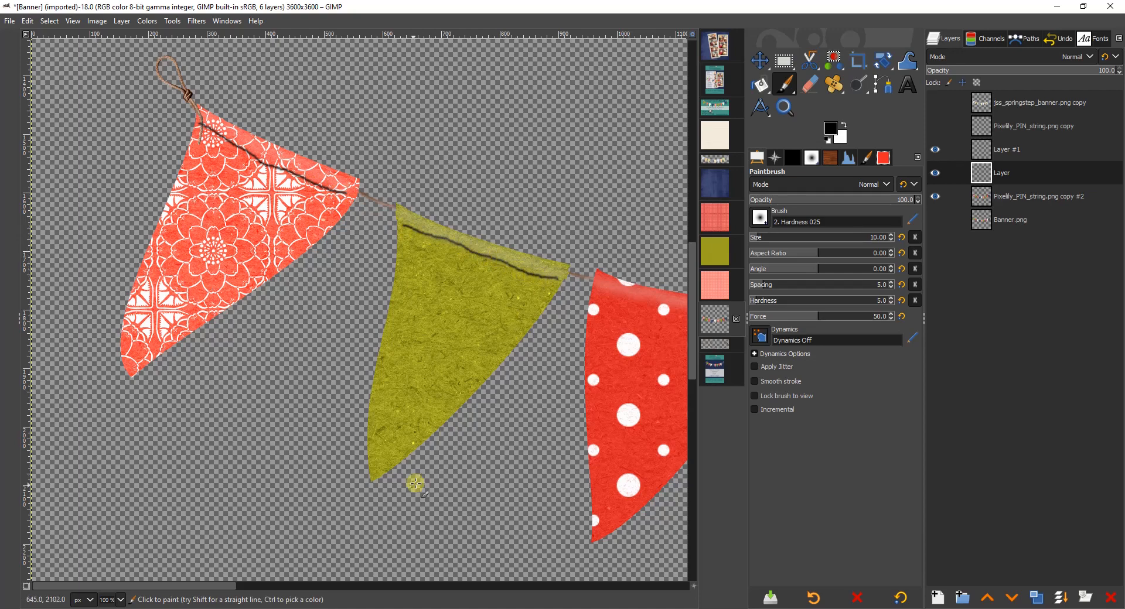
left_click_drag(188, 585, 311, 586)
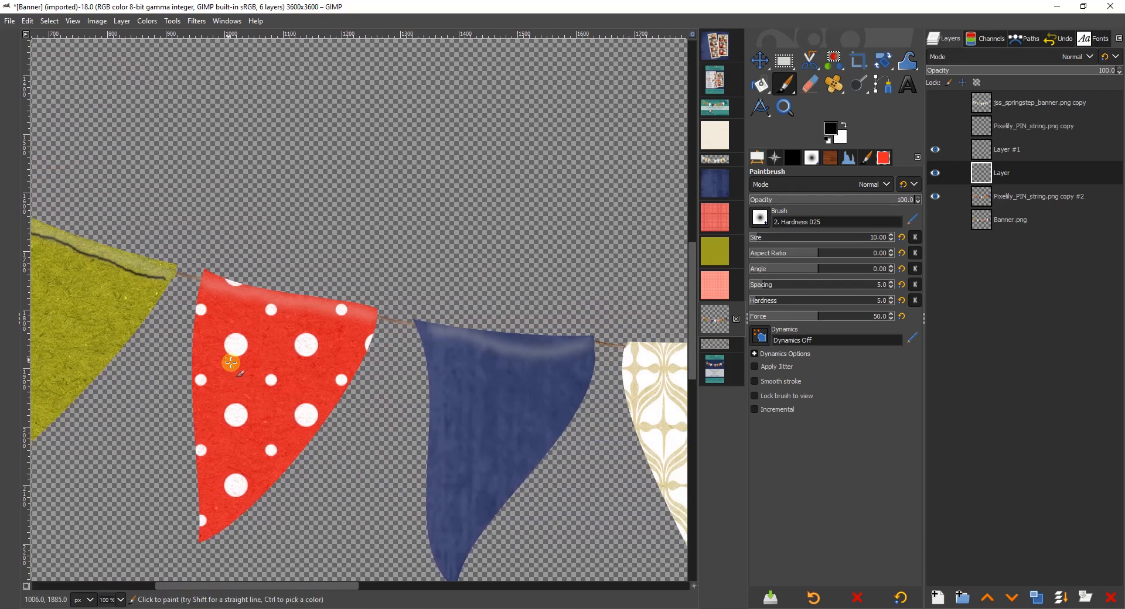
mouse_move(203, 289)
left_mouse_down()
mouse_move(351, 327)
mouse_move(592, 356)
left_mouse_up()
left_click_drag(289, 586, 419, 586)
left_click_drag(205, 354, 381, 357)
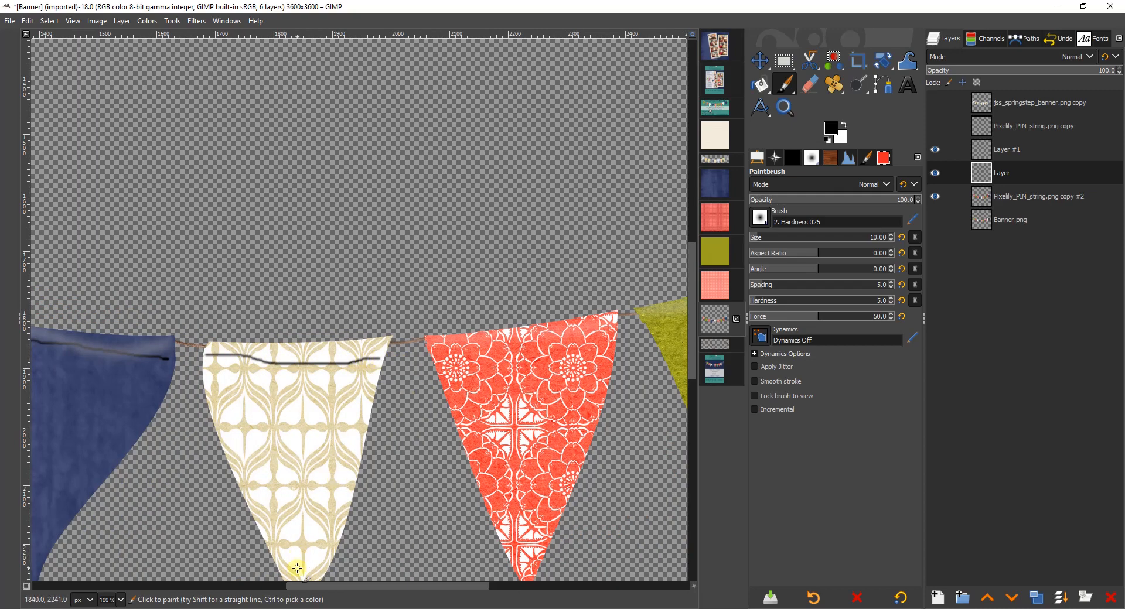
left_click_drag(296, 585, 364, 585)
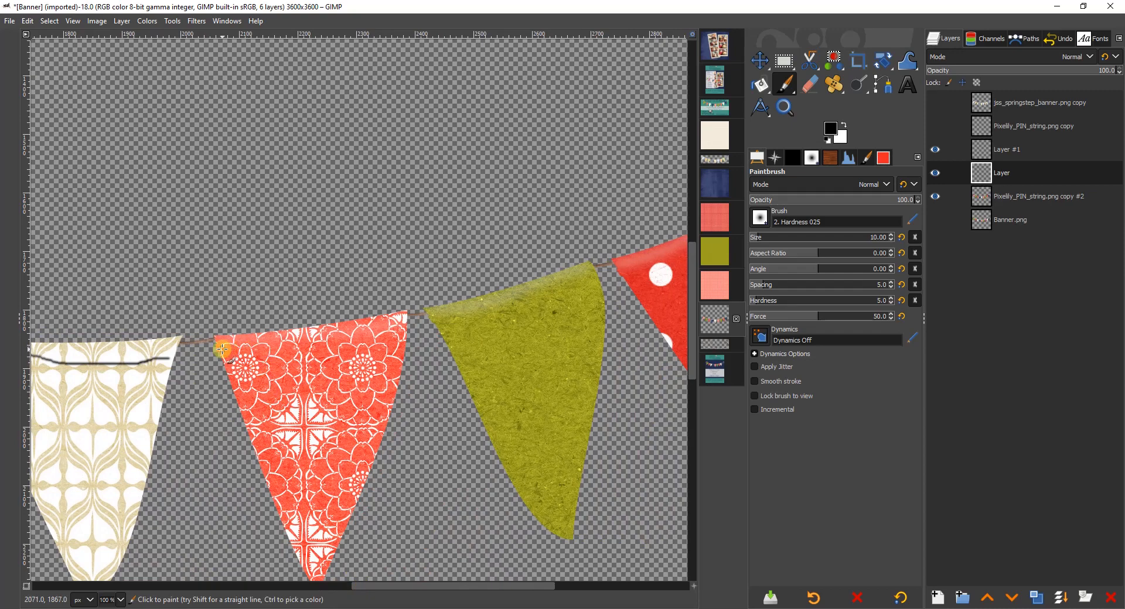
left_click_drag(222, 349, 385, 333)
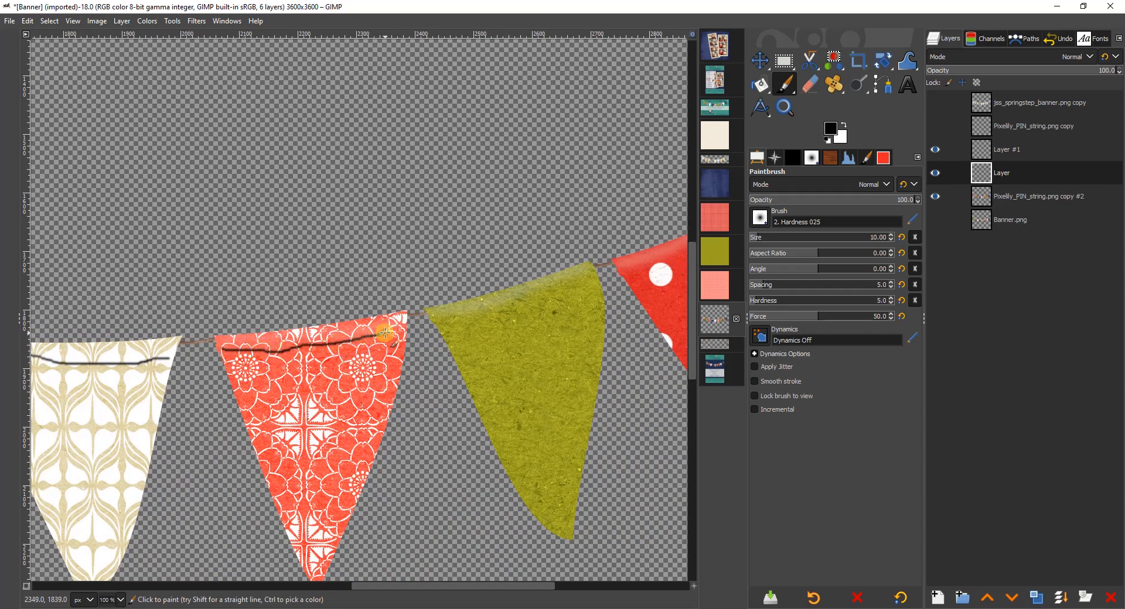
left_click_drag(364, 585, 455, 585)
left_click_drag(148, 321, 473, 220)
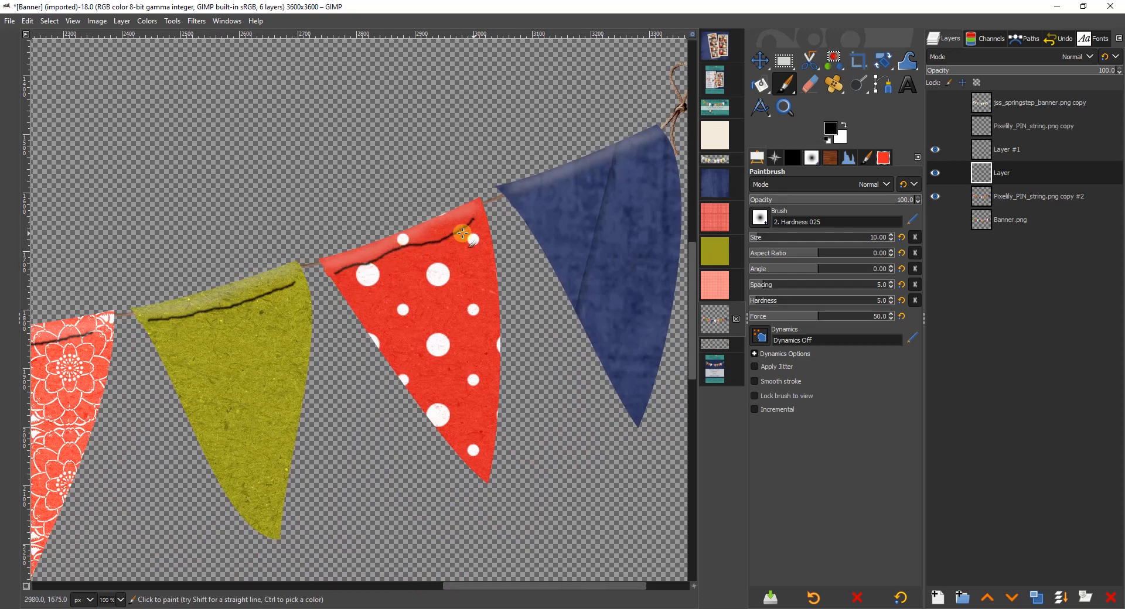
left_click_drag(451, 586, 530, 575)
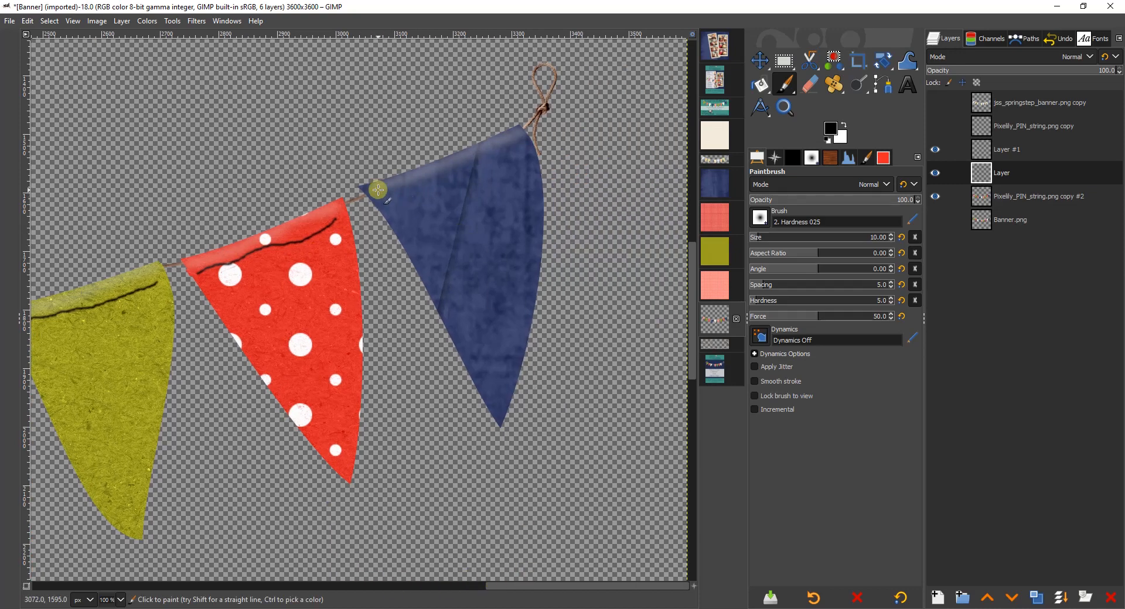
left_click_drag(378, 198, 519, 143)
Step: Apply a Gaussian Blur of 9.83 in both X and Y to the black shadow lines on the layer named Layer
left_click(196, 21)
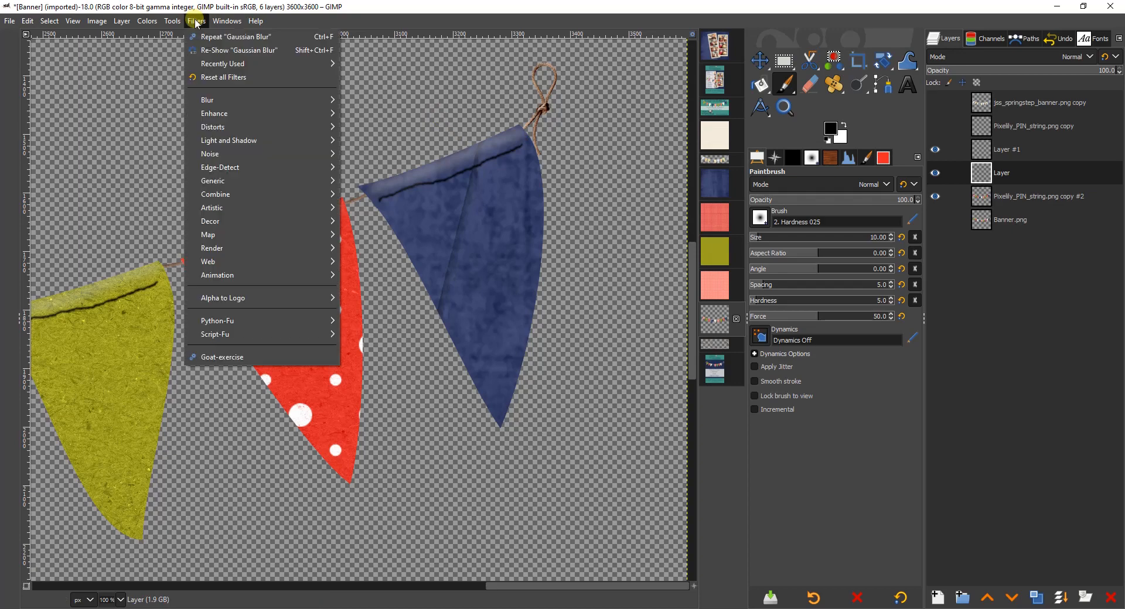
mouse_move(216, 100)
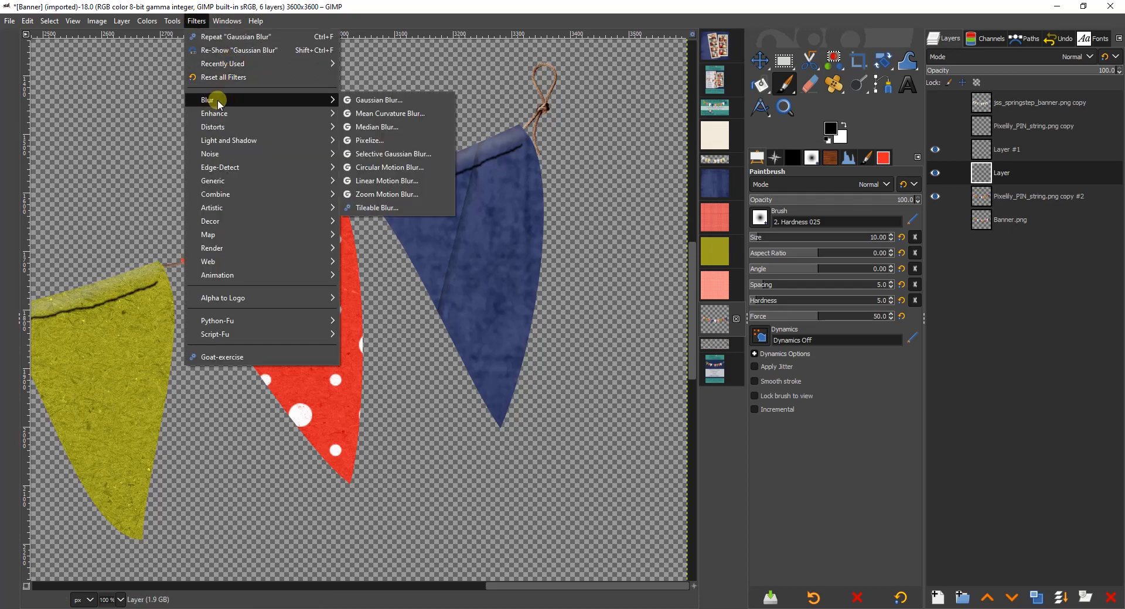
left_click(367, 99)
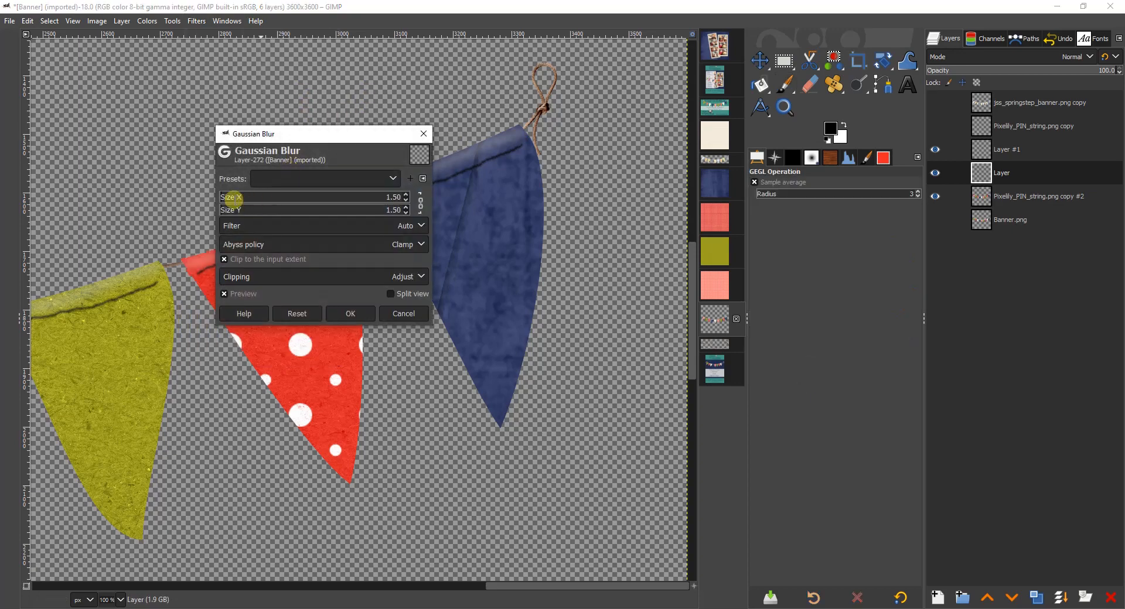
left_click_drag(232, 196, 240, 203)
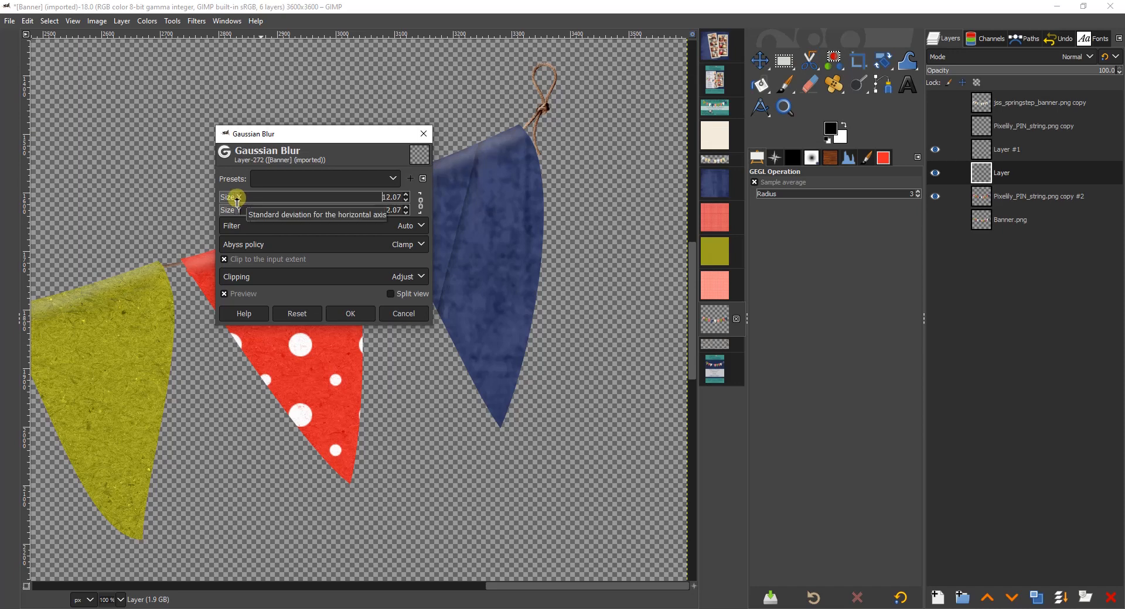
left_click(237, 199)
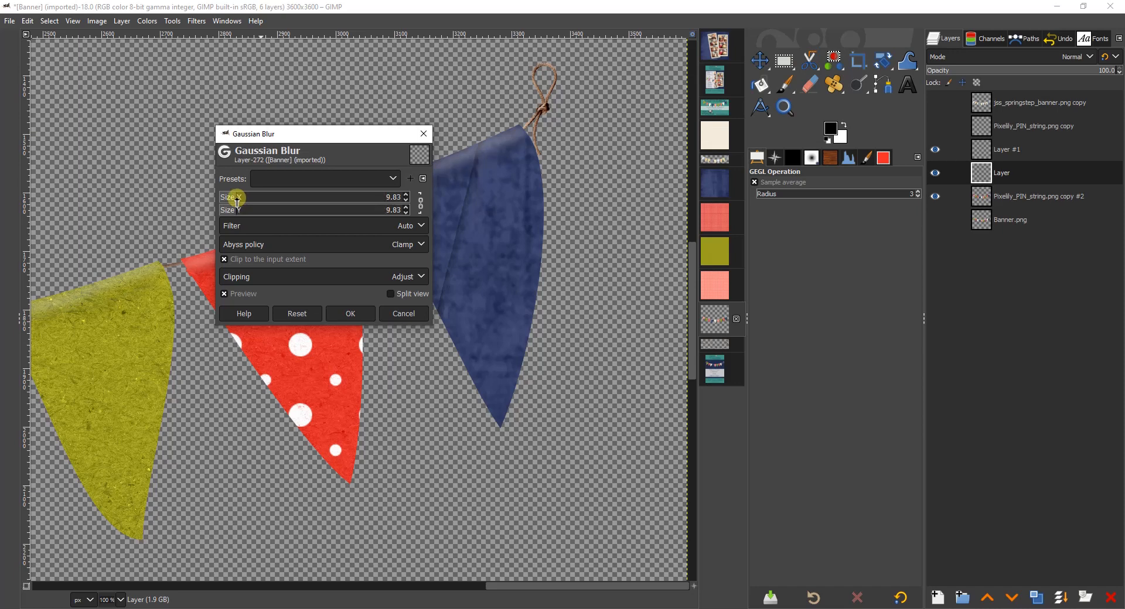
left_click(341, 314)
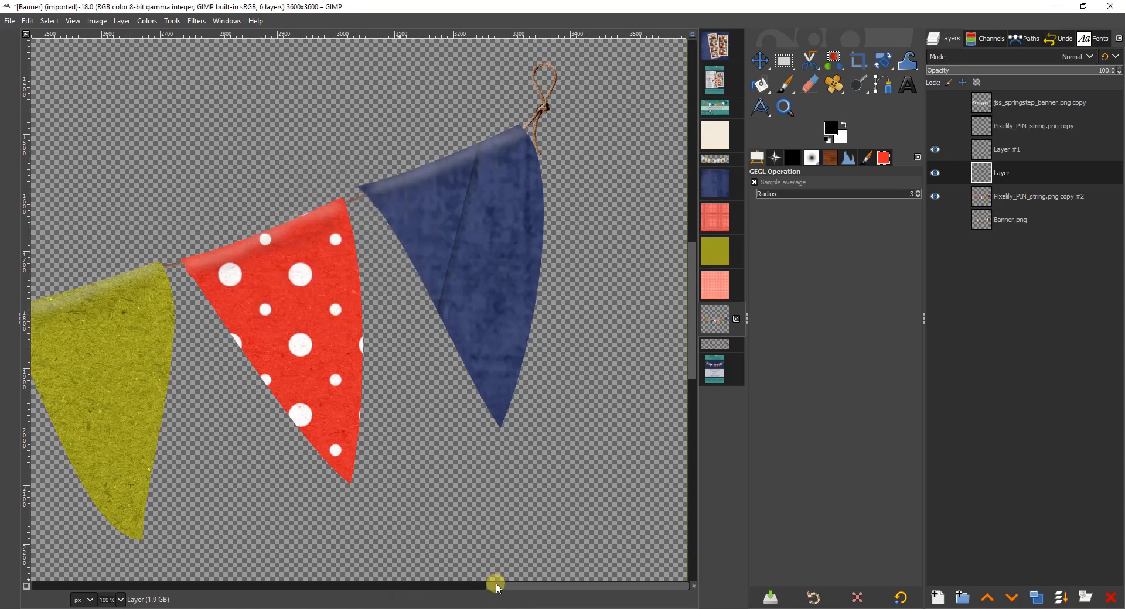
Step: With the whole banner in view, lower the opacity of Layer #1 to 13.9 and of the shadow layer named Layer to 70.4
left_click_drag(497, 586, 50, 530)
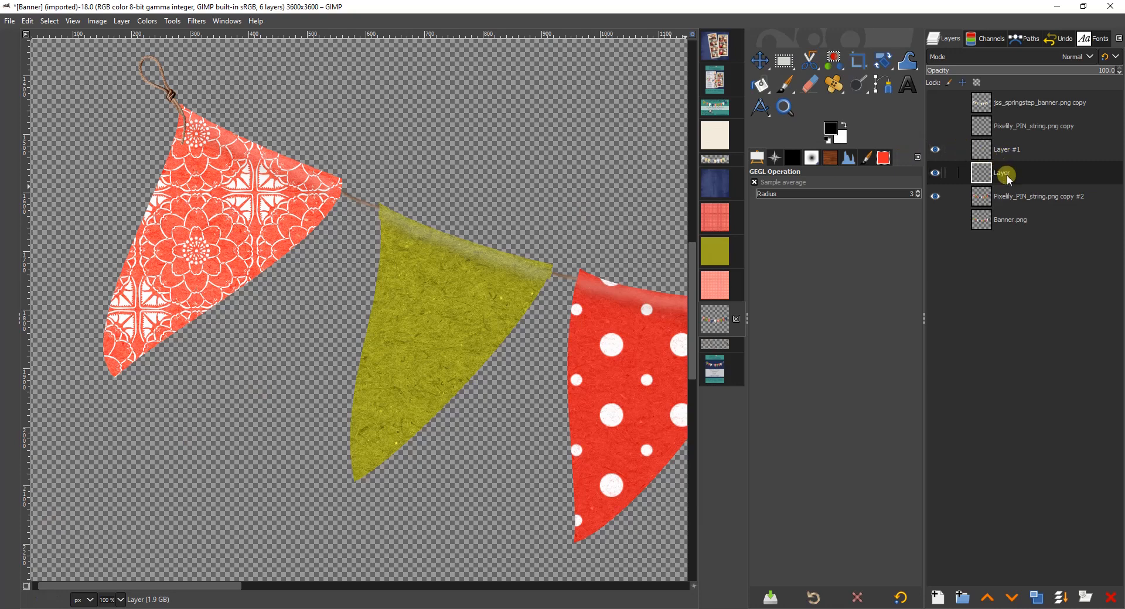
left_click(775, 157)
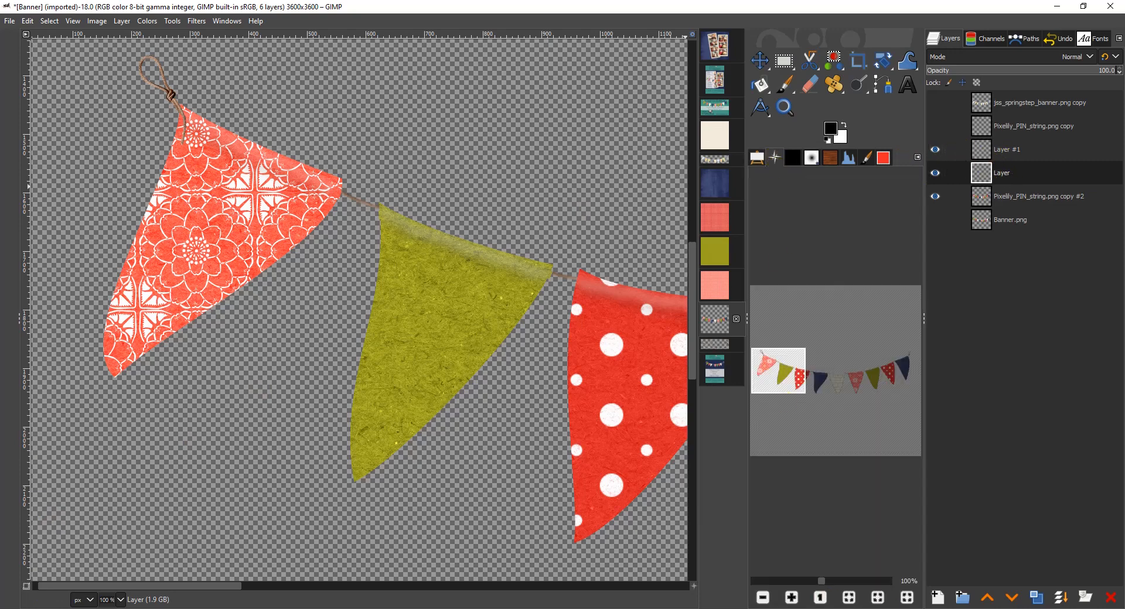
left_click(850, 596)
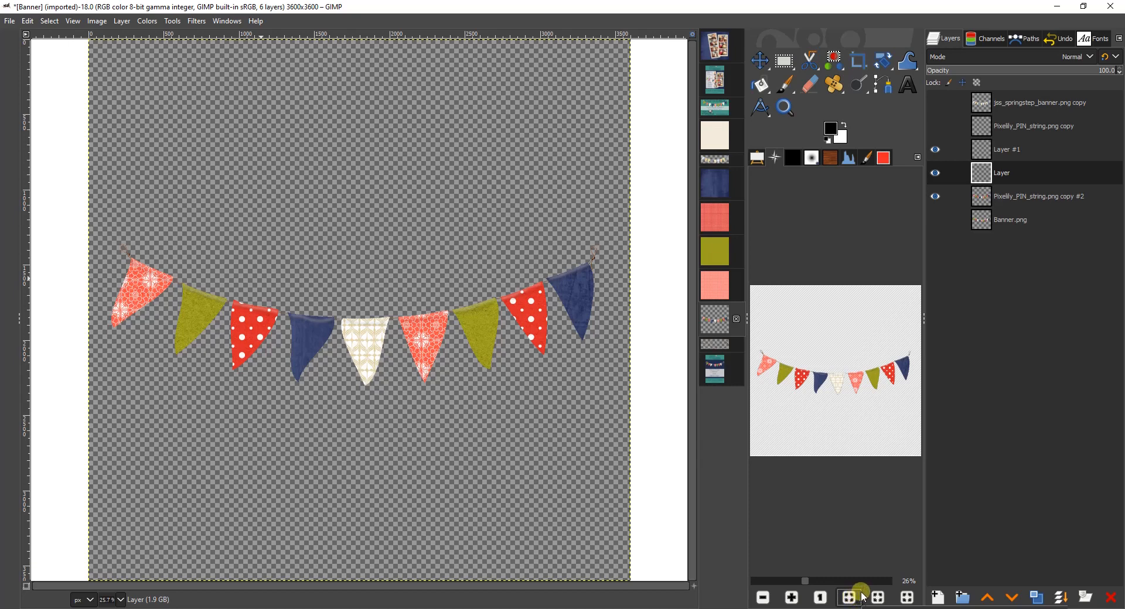
left_click(1015, 139)
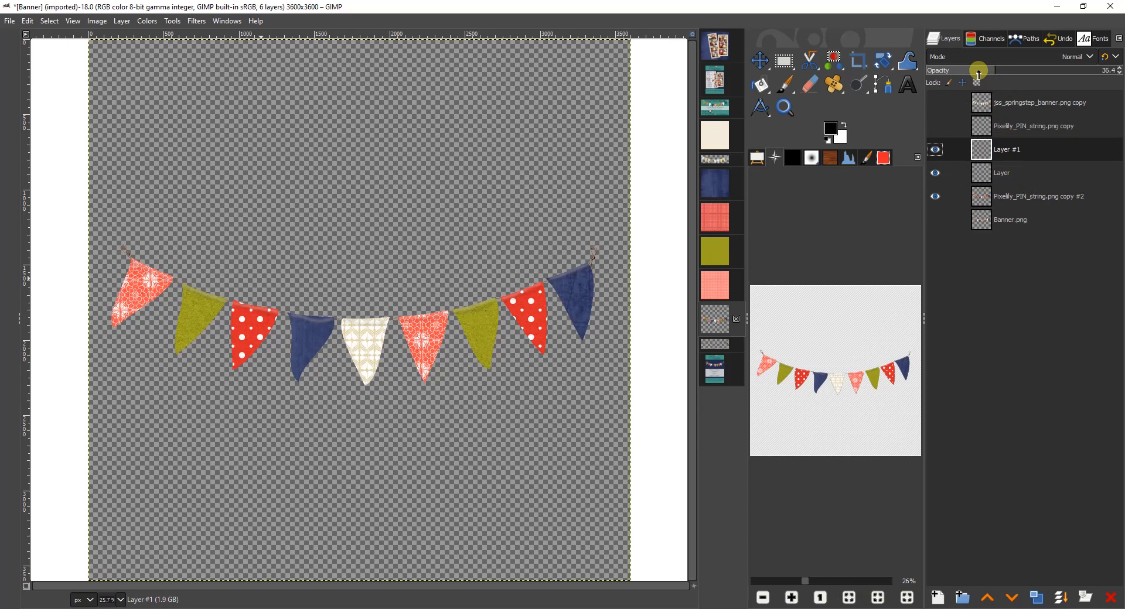
left_click_drag(978, 75, 951, 73)
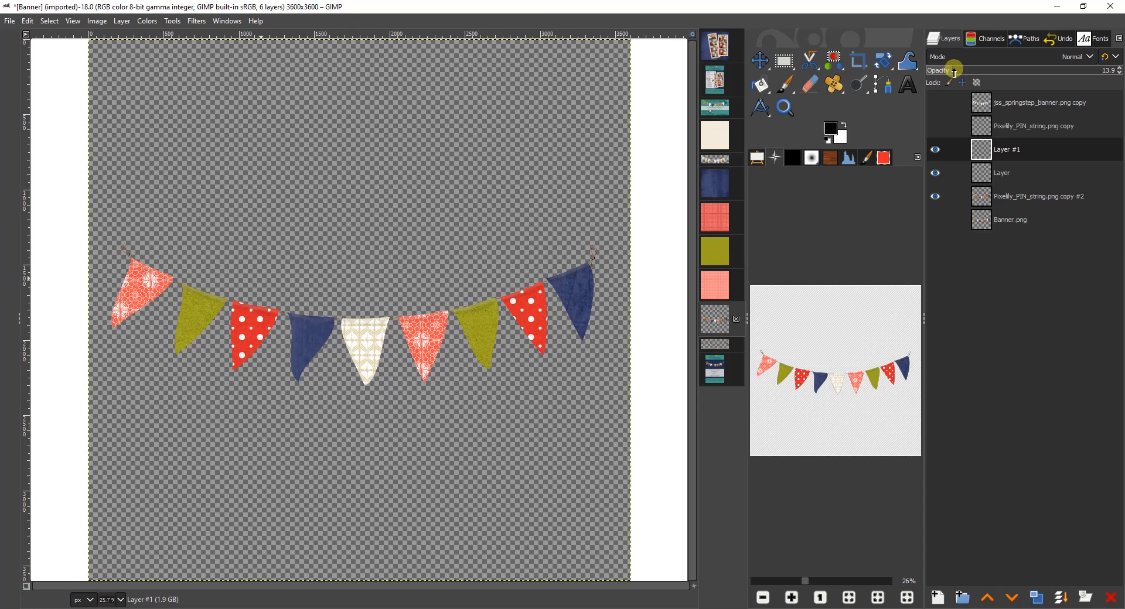
left_click(1006, 171)
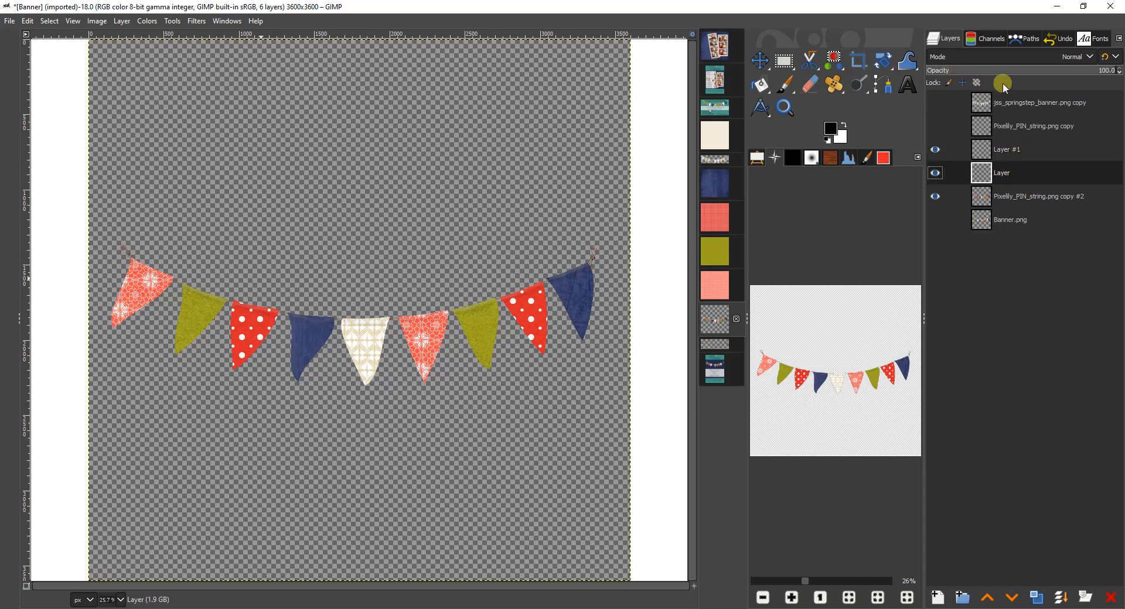
left_click_drag(1074, 71, 1071, 73)
Step: Compare the flag shading with the banner in the digital scrapbooking tutorial cover image, and return to the Banner image
left_click(716, 374)
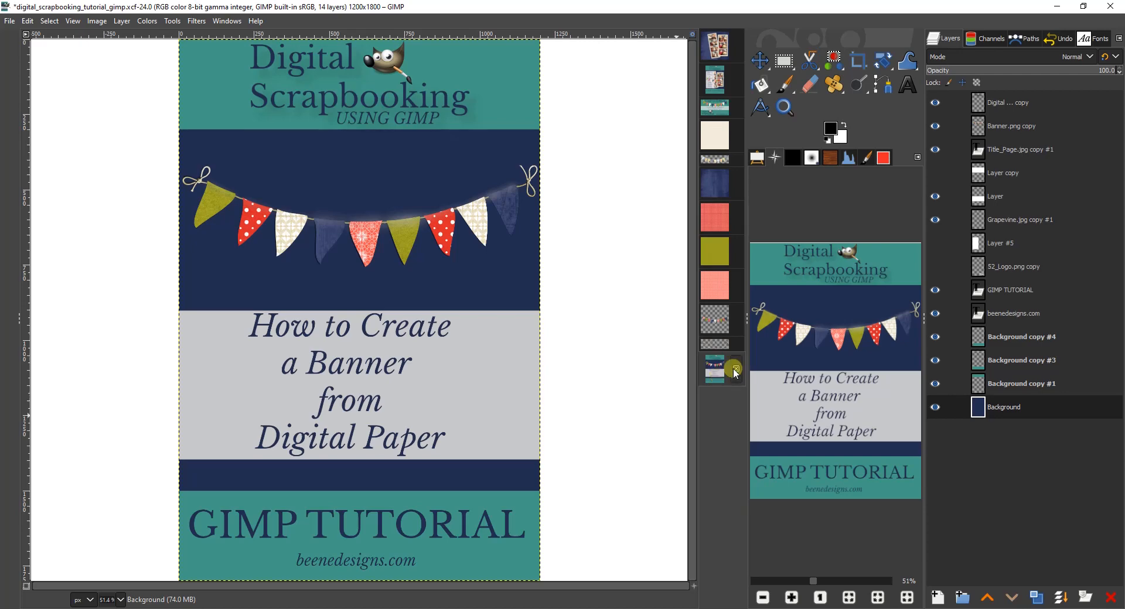
left_click(722, 323)
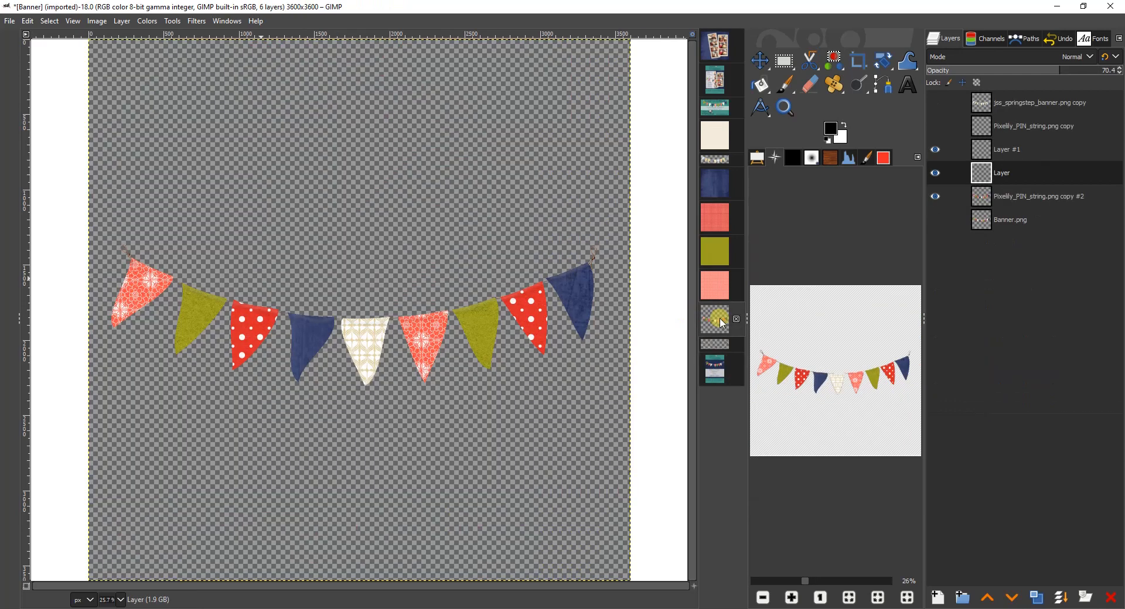